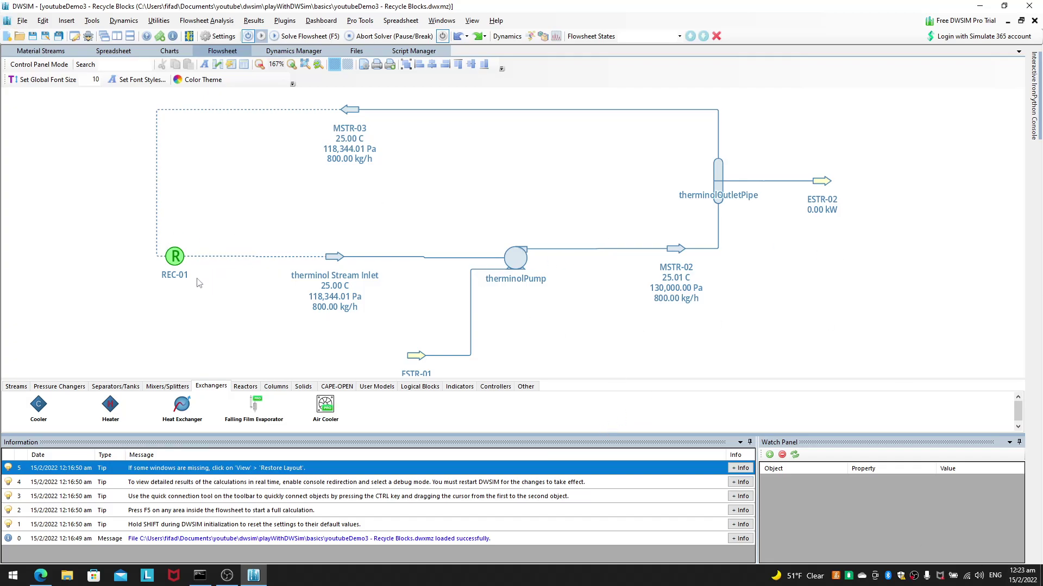
Step: Review the settings of recycle block REC-01 and the available calculation types of therminolPump
left_click(174, 257)
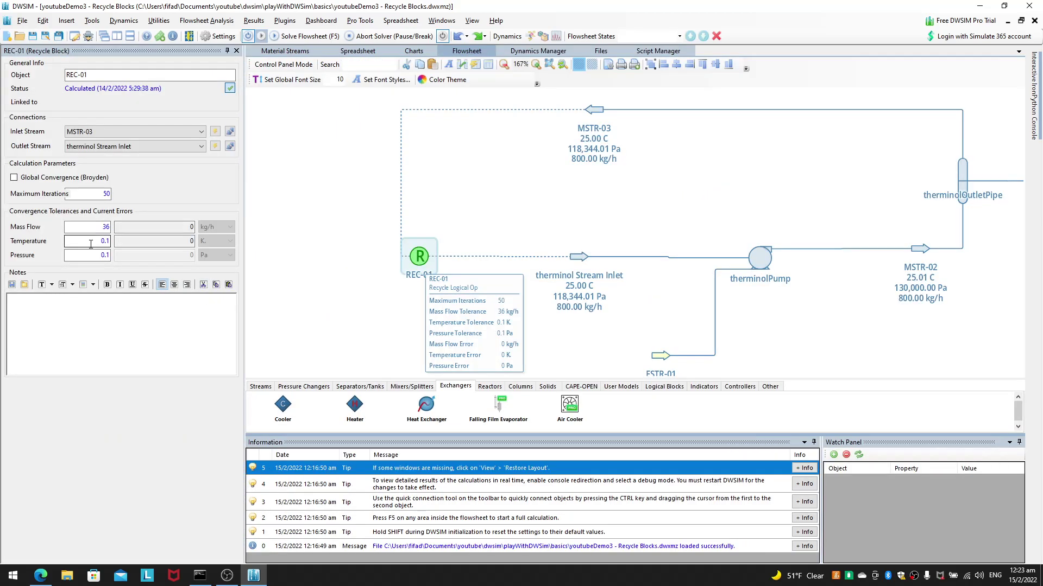
left_click(589, 239)
left_click_drag(591, 243, 519, 344)
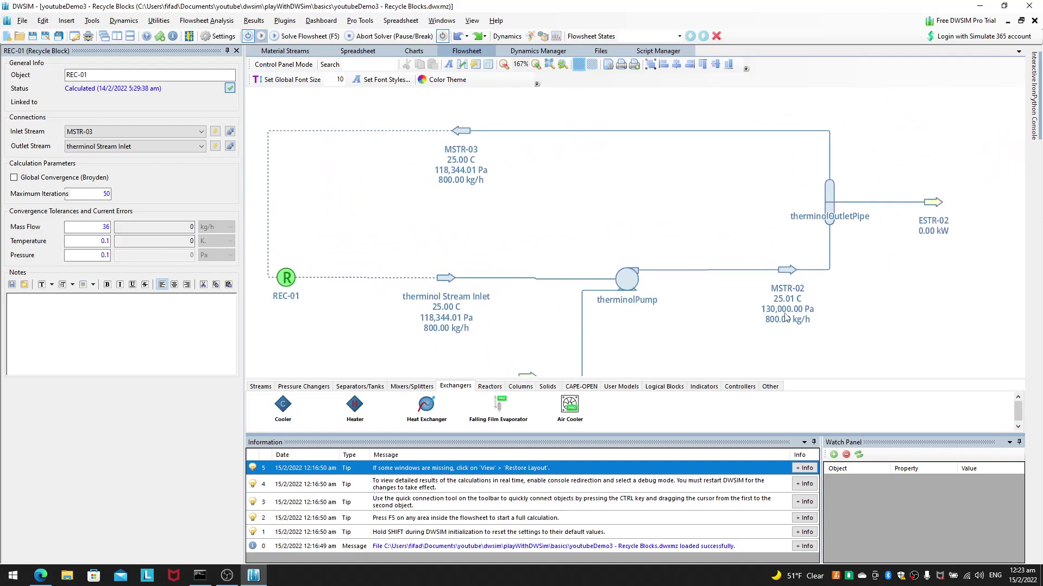
left_click(630, 289)
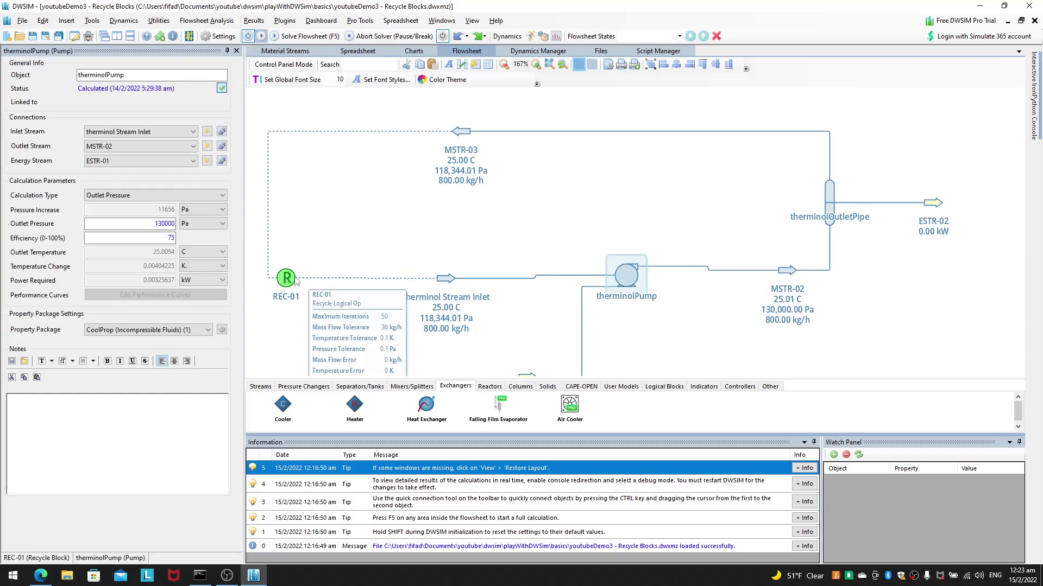
left_click_drag(623, 277, 629, 280)
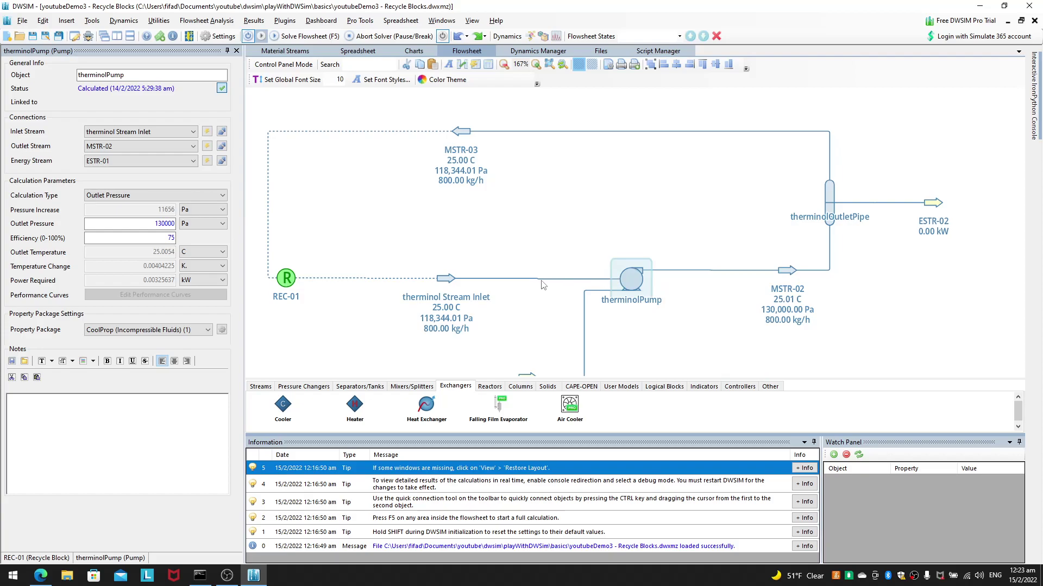
left_click(211, 197)
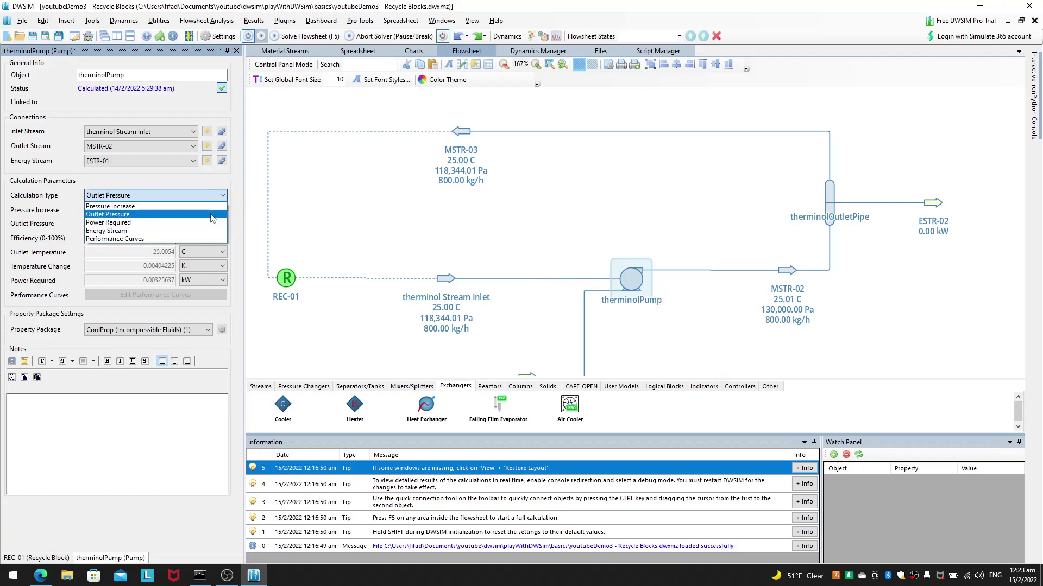
left_click(626, 241)
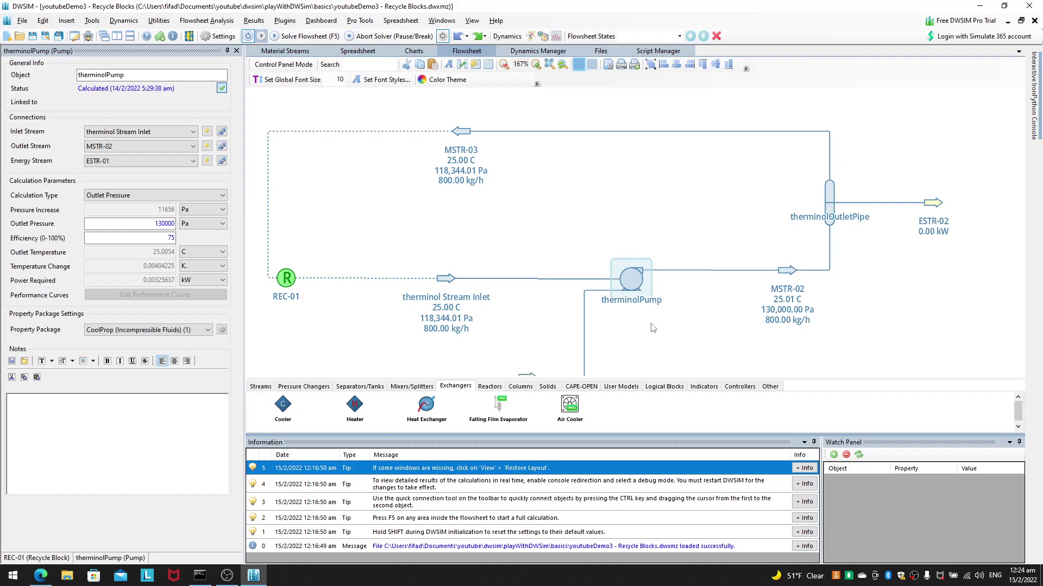
Step: Review the stream conditions of the pump's outlet stream MSTR-02
left_click(797, 280)
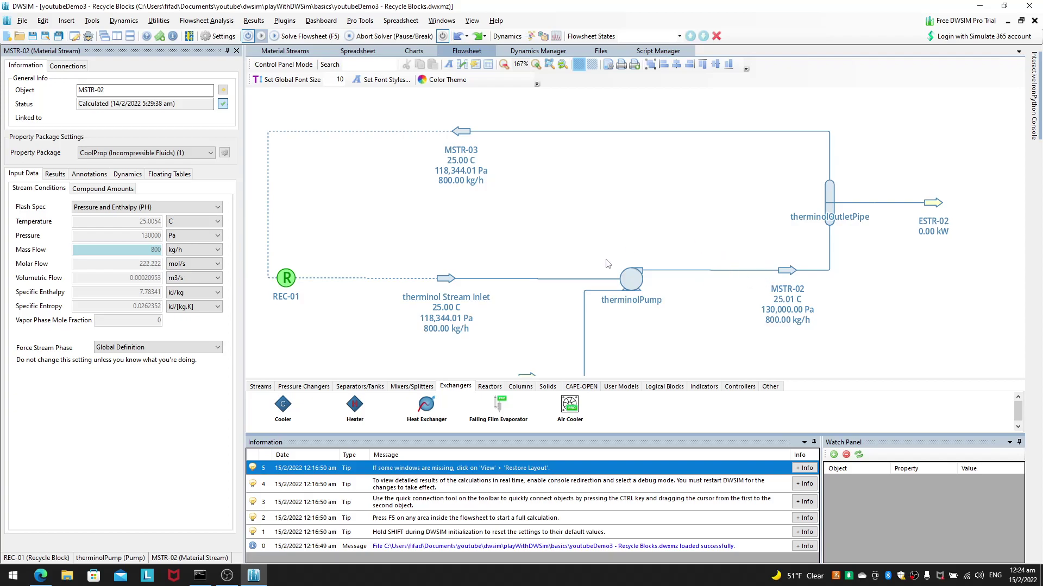
scroll(822, 350, "down", 3)
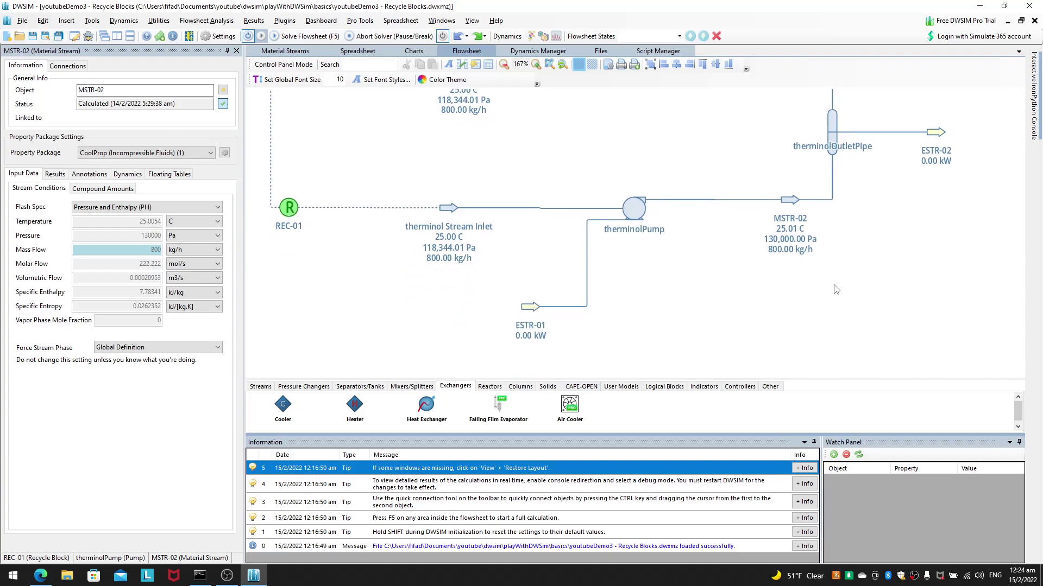
scroll(827, 336, "up", 2)
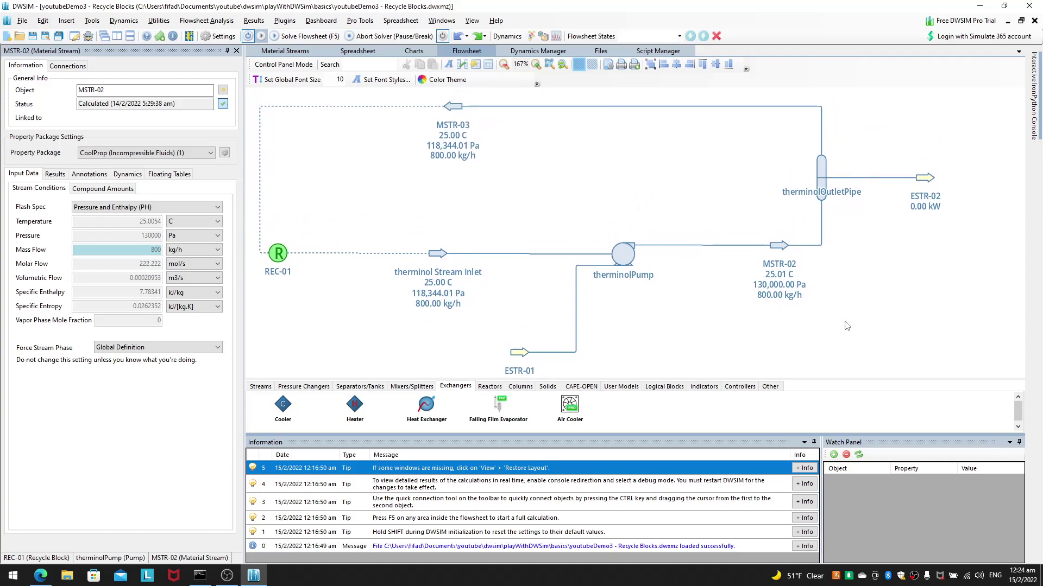
scroll(627, 287, "down", 3)
left_click_drag(623, 287, 664, 307)
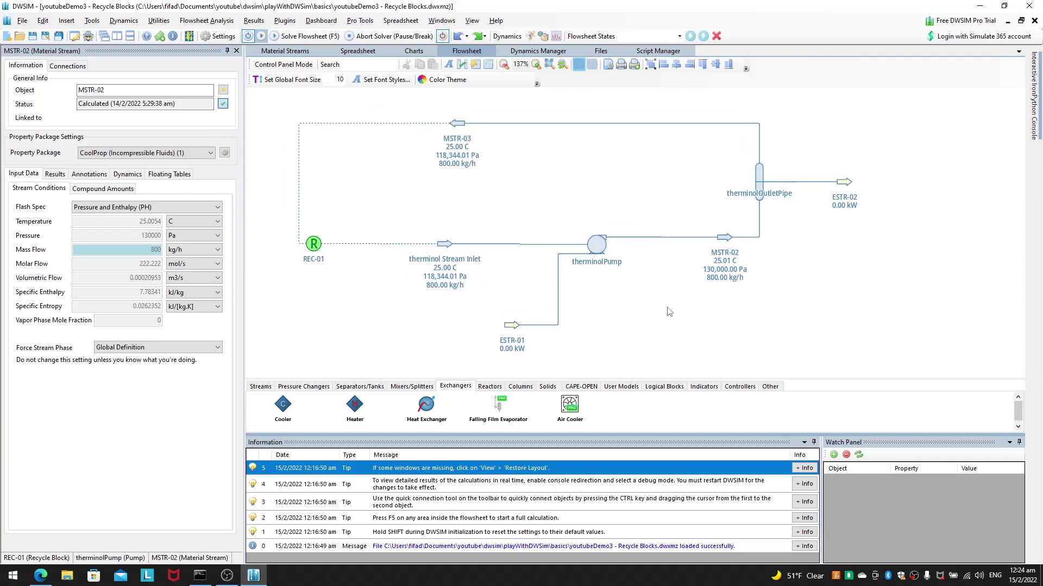
Step: Examine the energy flow of the pump's energy stream ESTR-01 and the pipe's energy stream ESTR-02
left_click(513, 325)
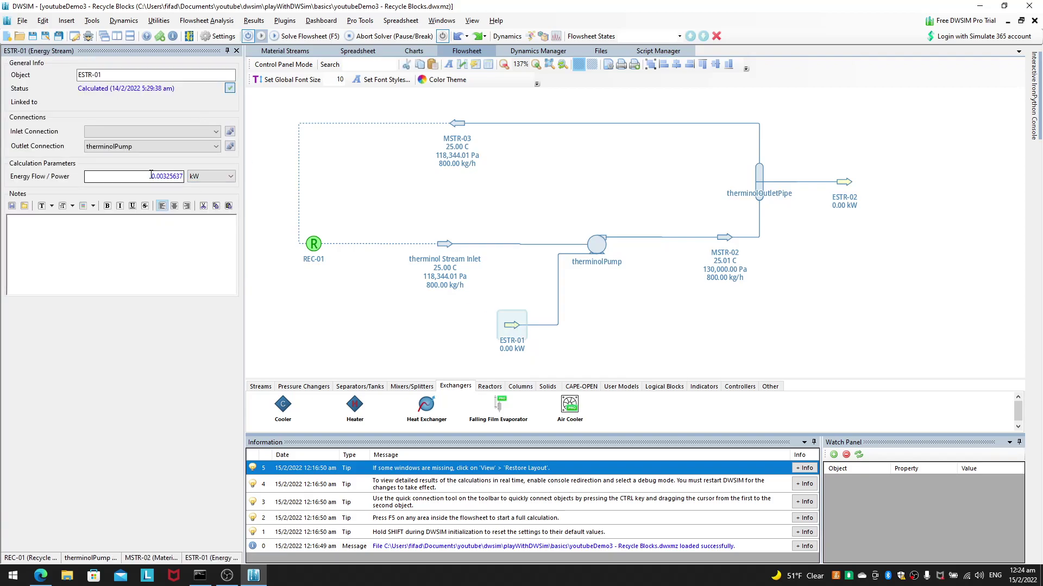
left_click_drag(152, 176, 185, 176)
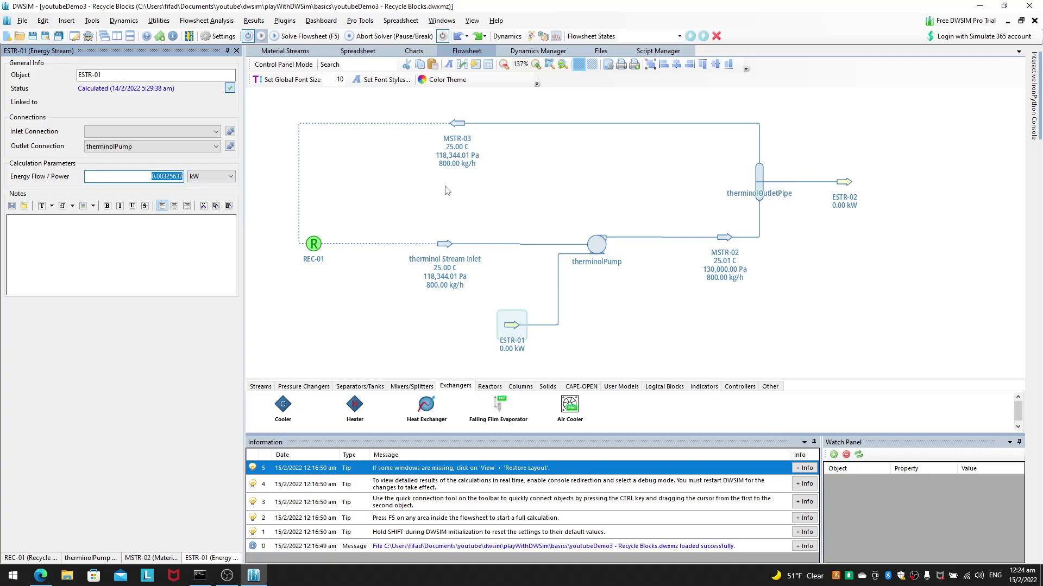
left_click(843, 190)
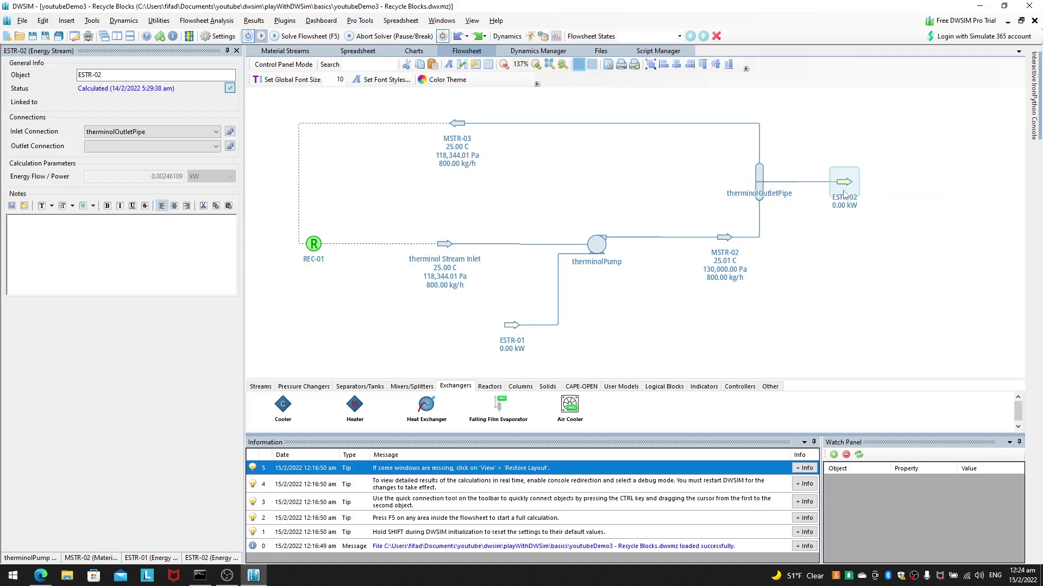
left_click(845, 191)
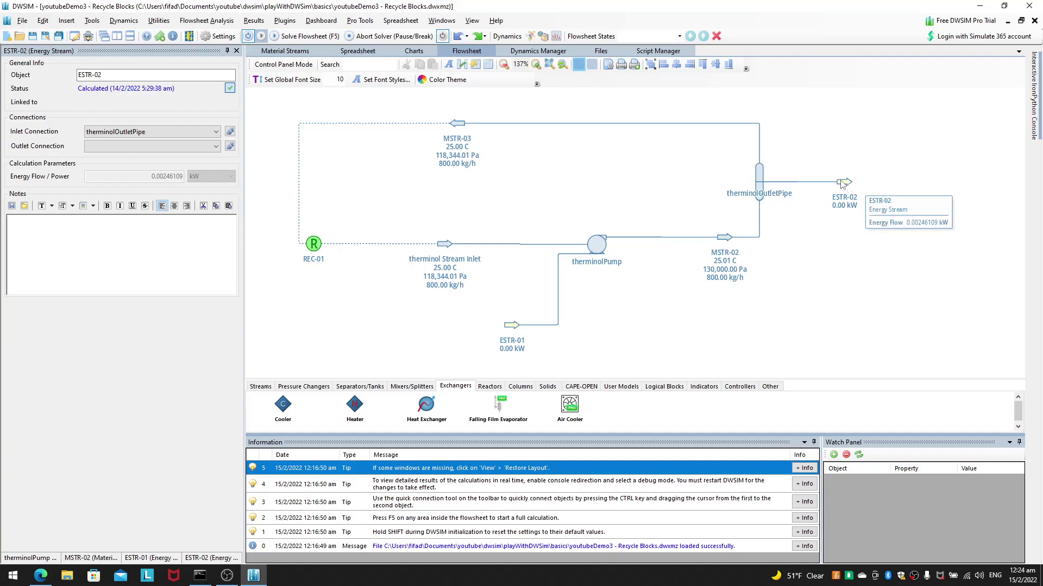
scroll(652, 184, "up", 3)
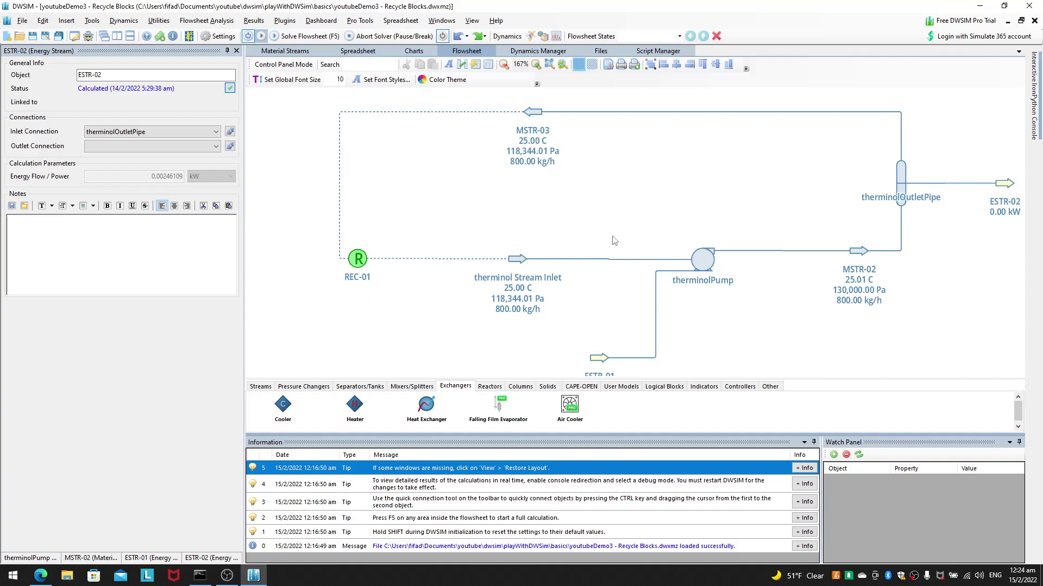
Step: Examine the convergence tolerances of recycle block REC-01, especially its temperature tolerance
mouse_move(513, 260)
left_click(358, 261)
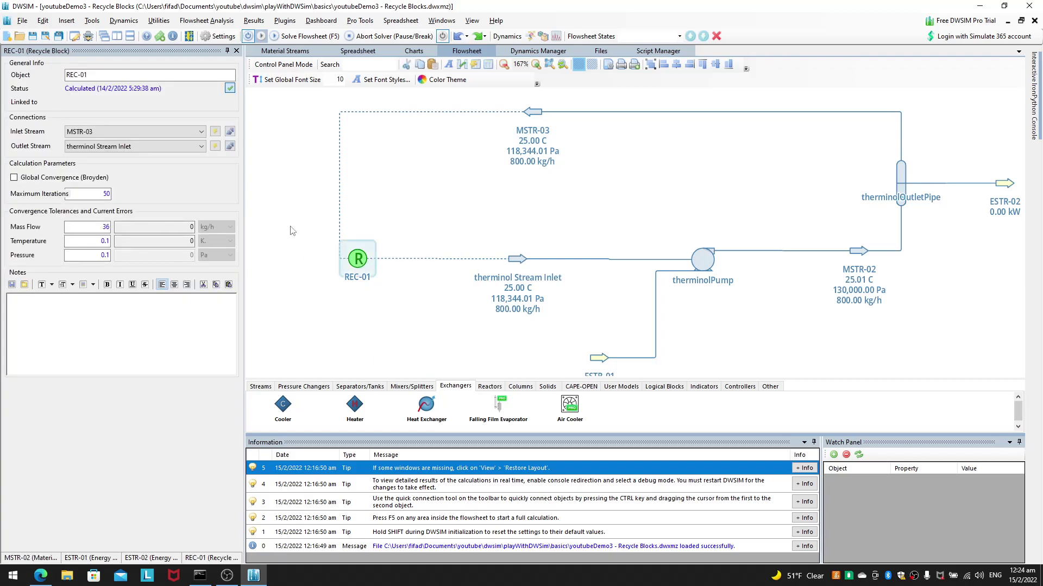
left_click(92, 242)
double_click(93, 242)
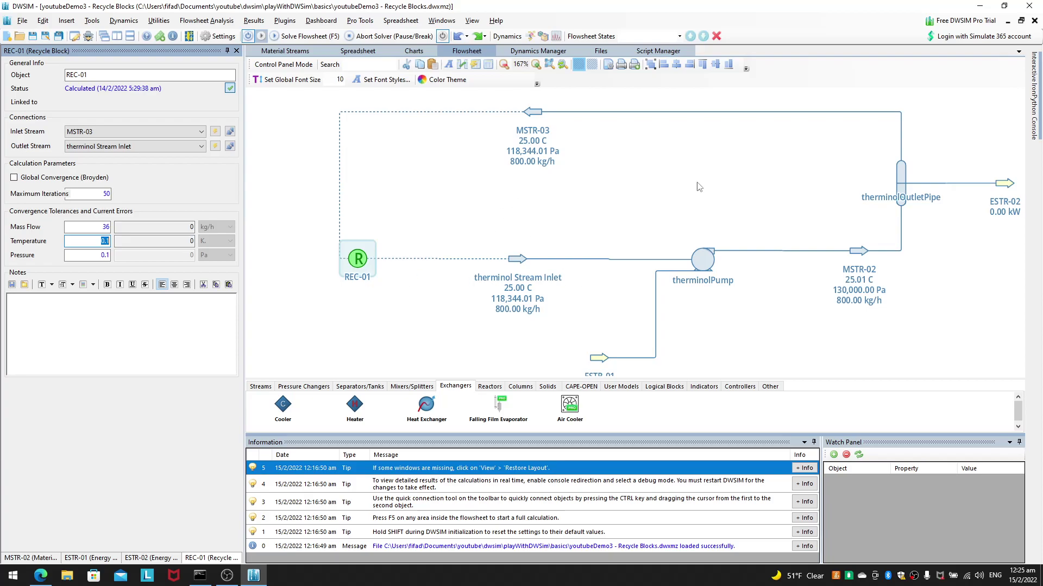
Step: Compare the energy flow leaving through ESTR-02 with the energy flow supplied by ESTR-01
left_click(991, 193)
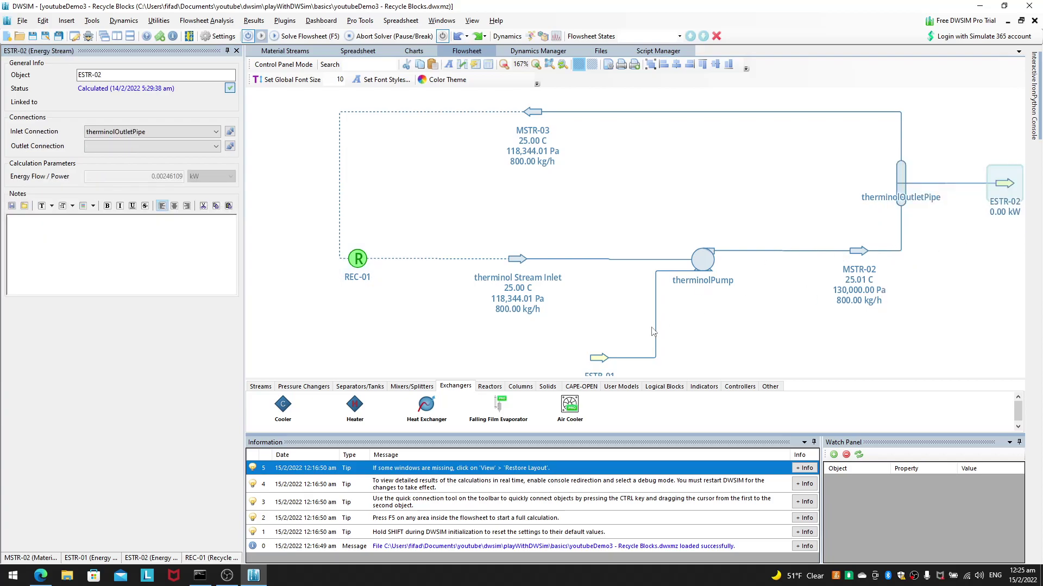
left_click(598, 358)
scroll(586, 332, "down", 1)
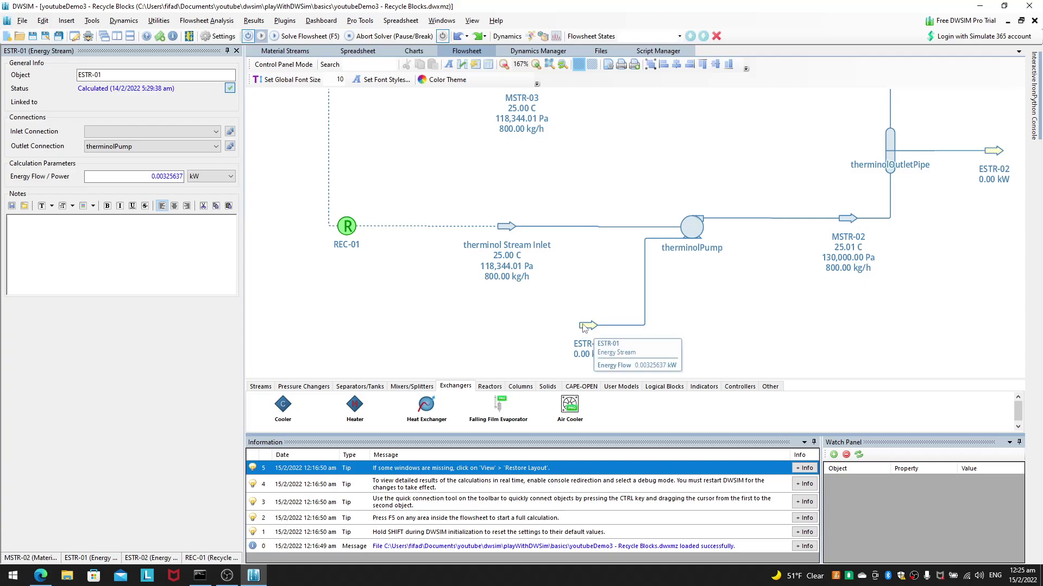
left_click(584, 327)
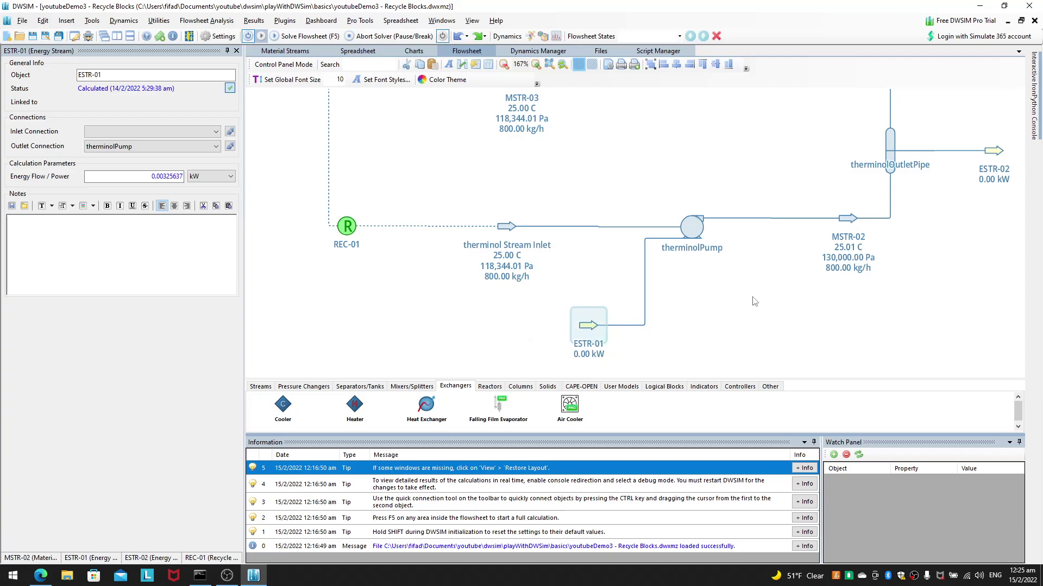
scroll(787, 294, "down", 4)
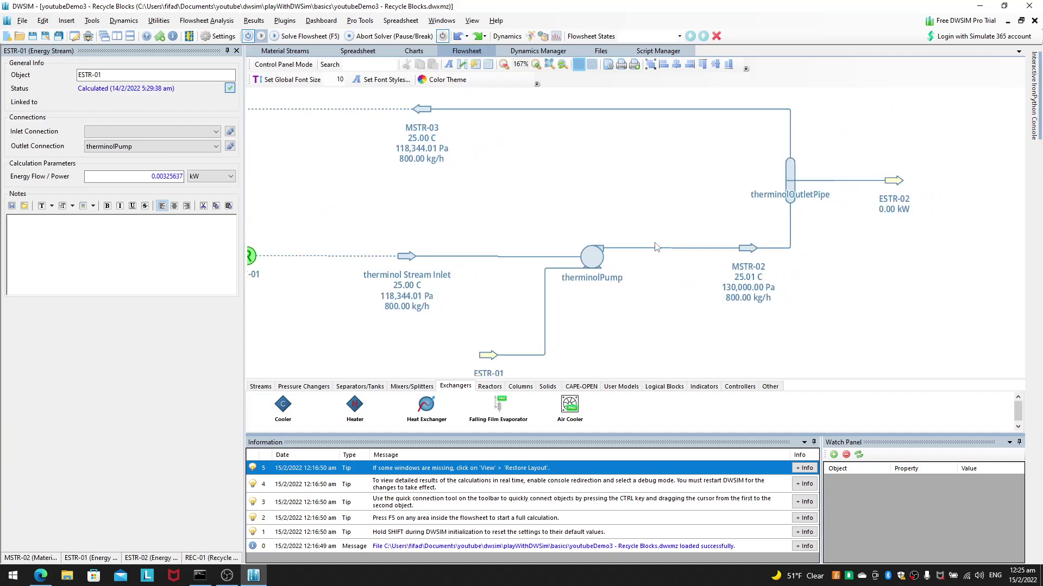
scroll(728, 219, "up", 4)
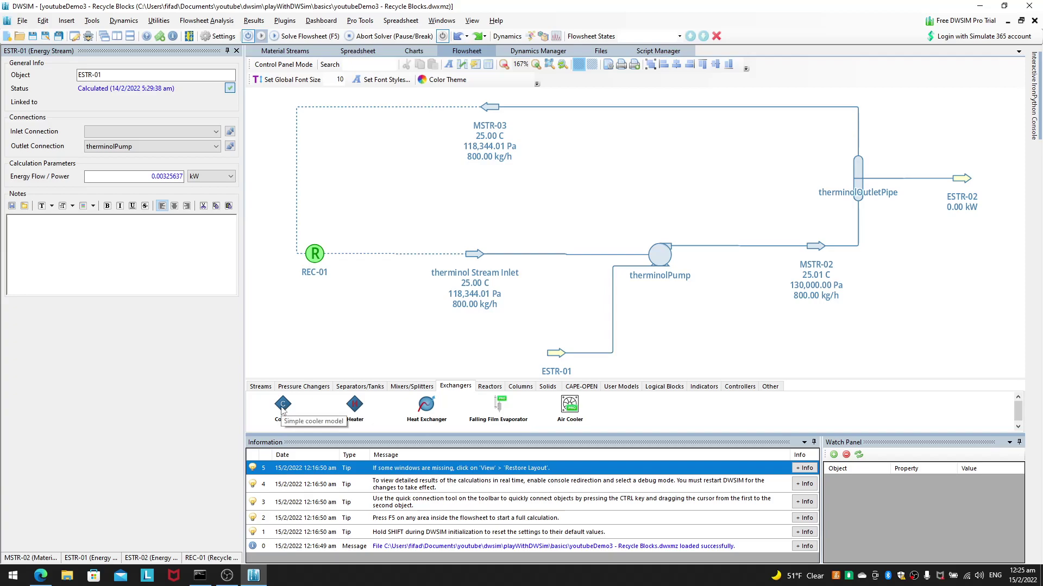
Step: Add a cooler and a heater to the flowsheet inside the therminol loop
left_click_drag(282, 411, 623, 157)
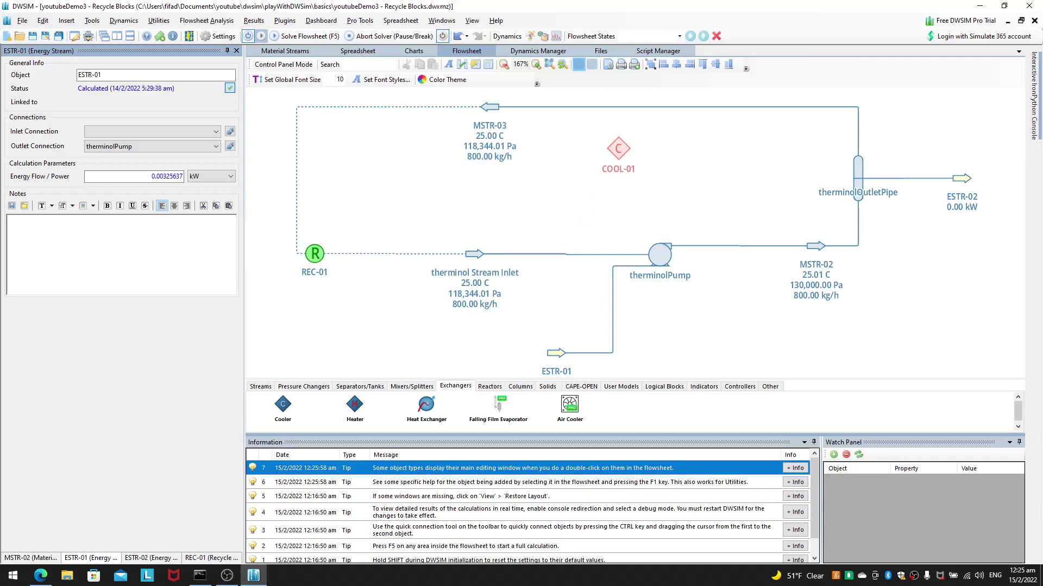
left_click_drag(358, 412, 700, 176)
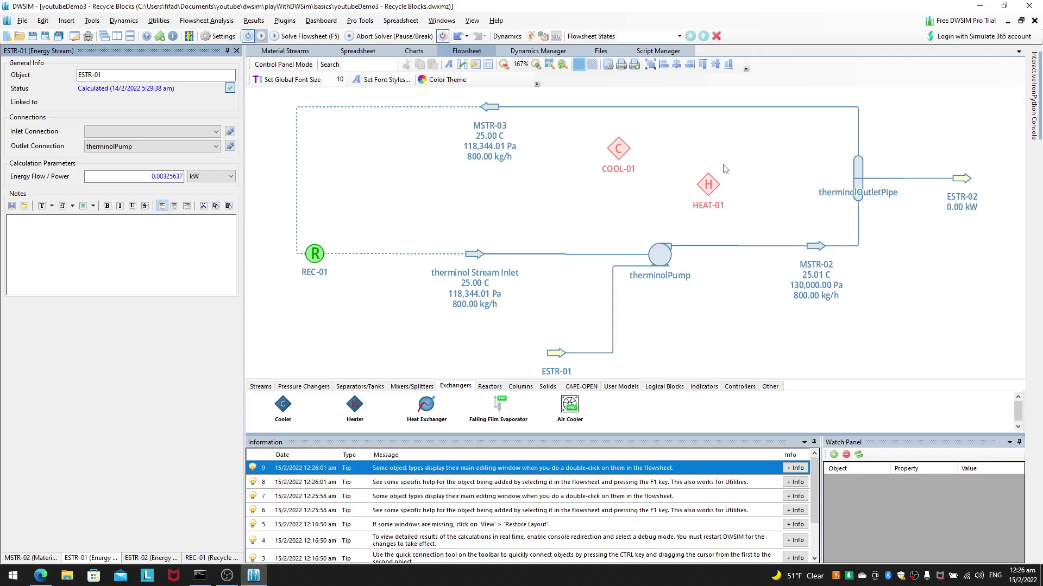
left_click(699, 193)
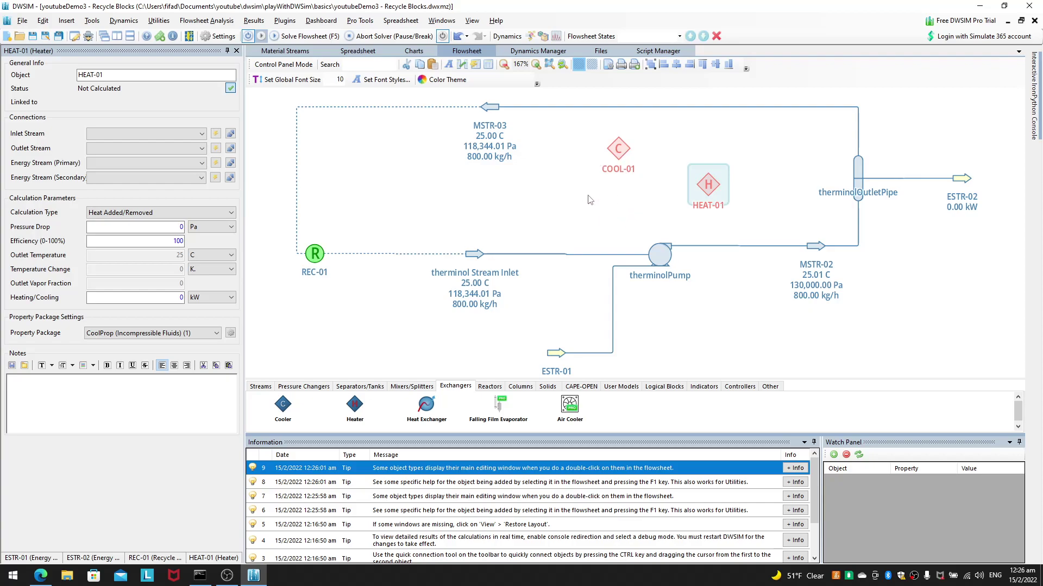
left_click(597, 212)
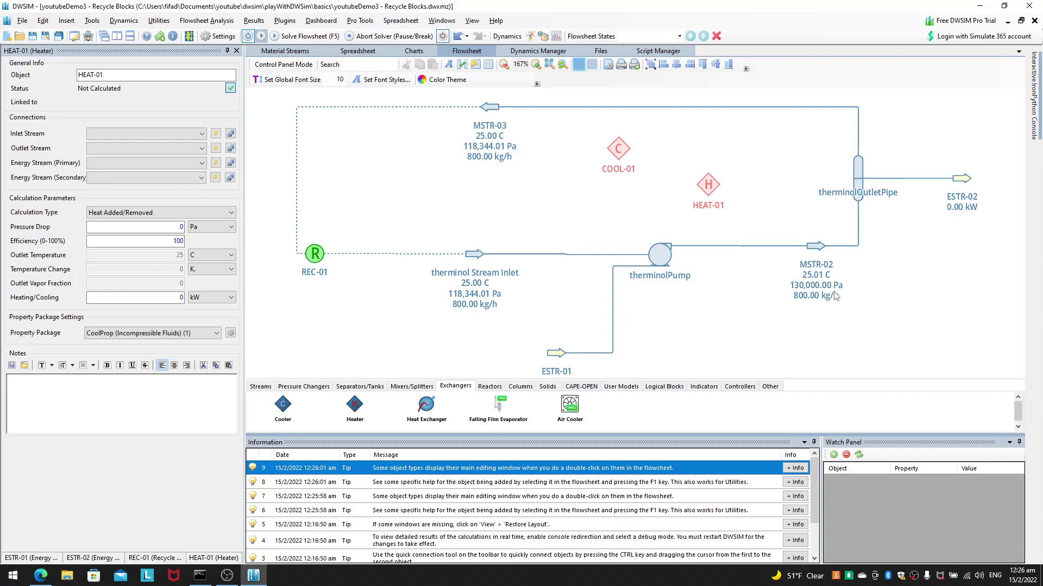
Step: Move energy stream ESTR-02 farther away from therminolOutletPipe to free up space
left_click_drag(899, 346, 843, 331)
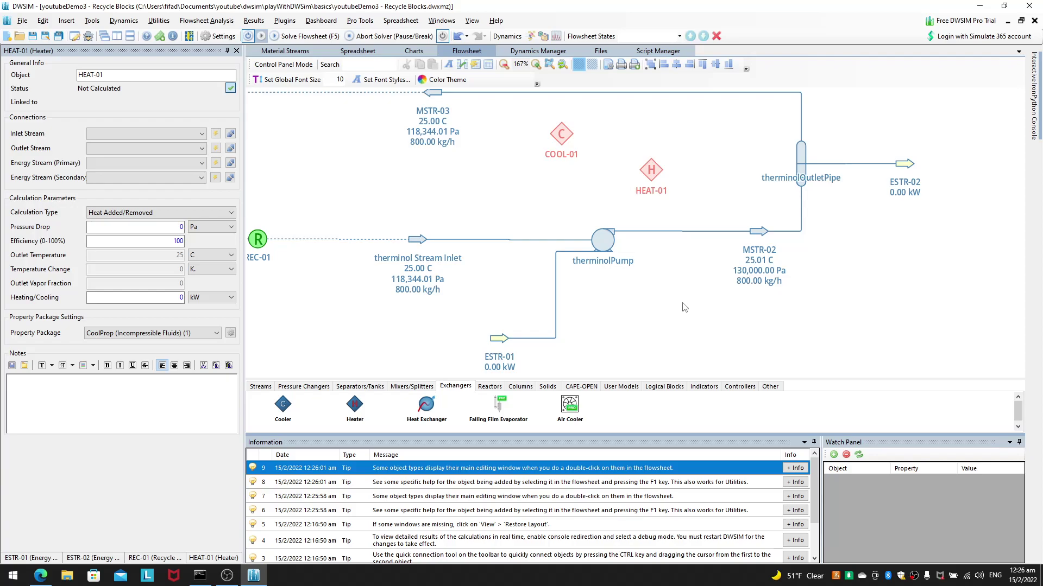
left_click_drag(918, 165, 1004, 162)
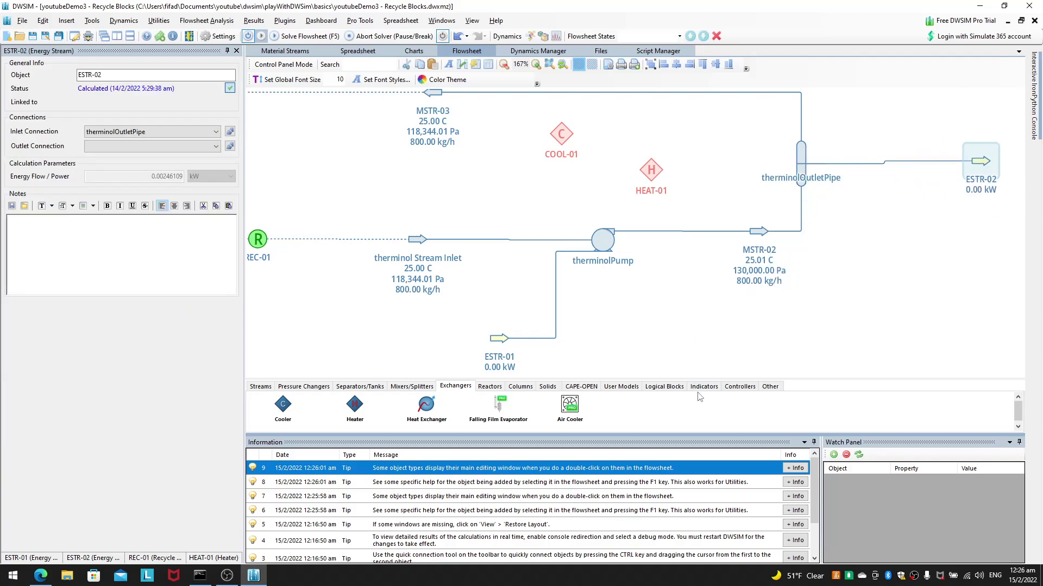
Step: Delete recycle block REC-01 from the flowsheet
left_click_drag(701, 289, 811, 328)
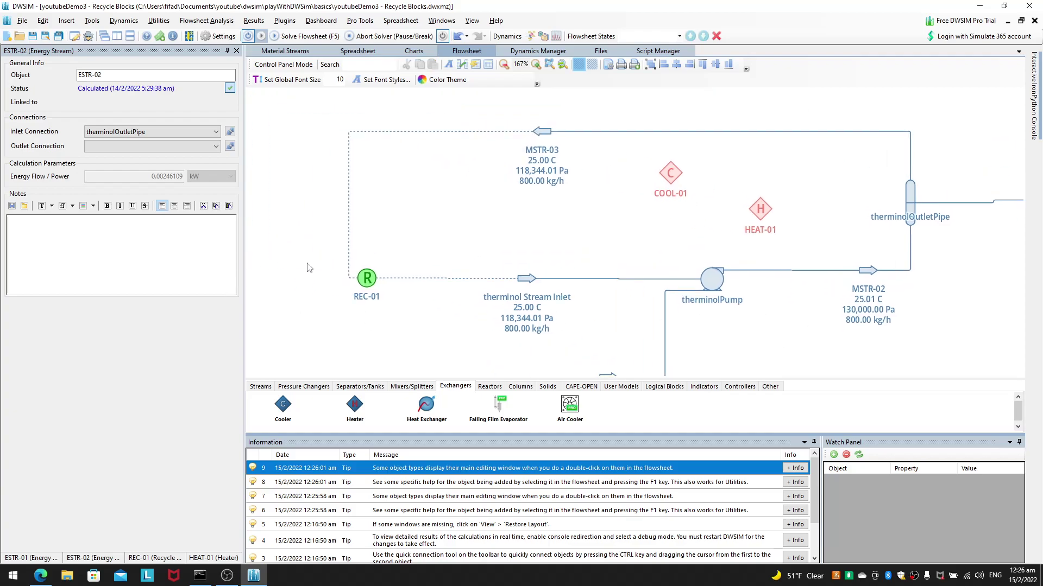
left_click(375, 288)
key("Delete")
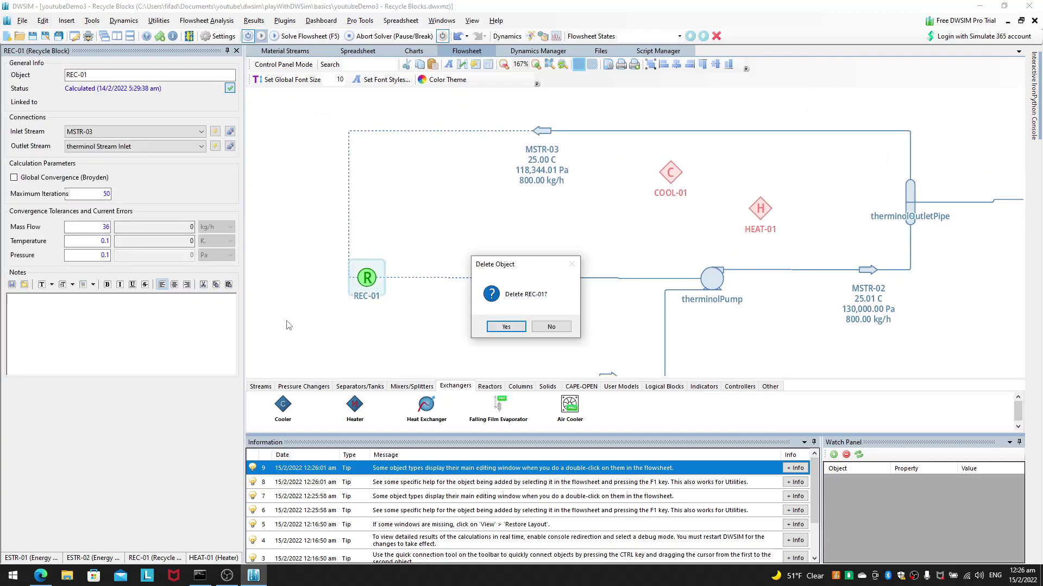
key("Escape")
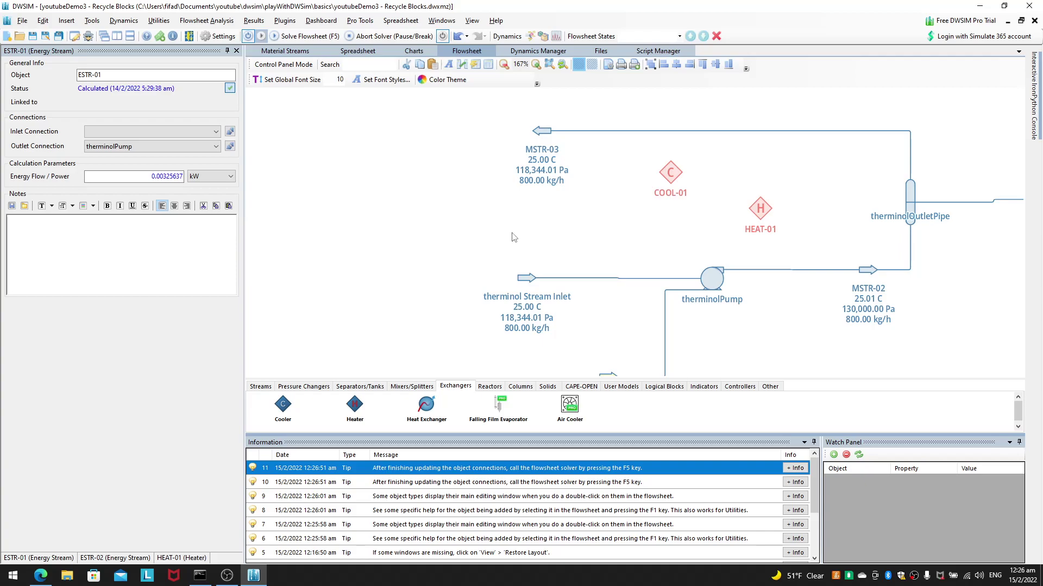
Step: Move MSTR-03 close to therminolOutletPipe and place heater HEAT-01 just beyond it, above the cooler
scroll(586, 244, "down", 3)
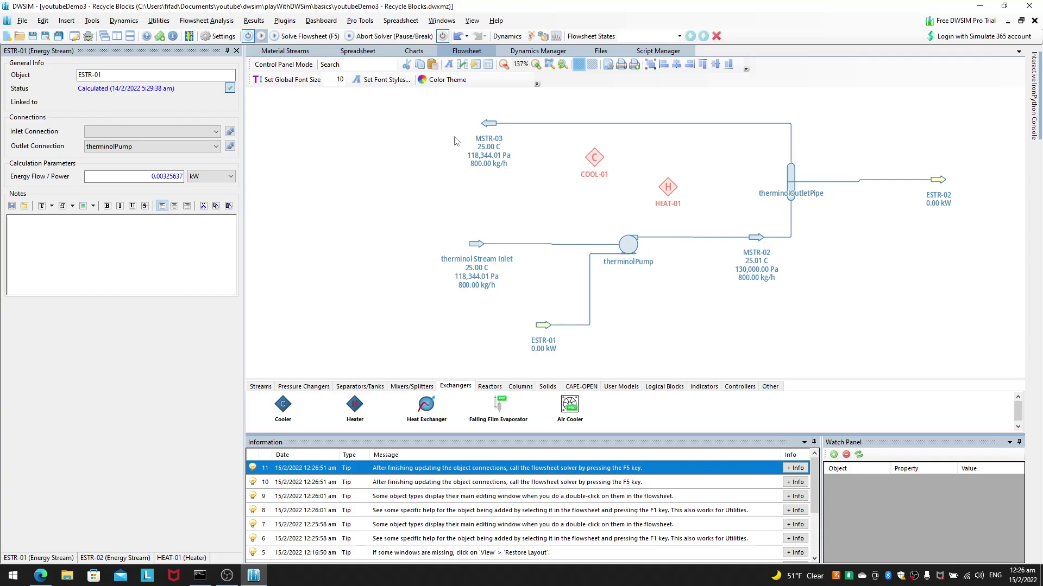
left_click_drag(492, 126, 663, 132)
left_click(713, 120)
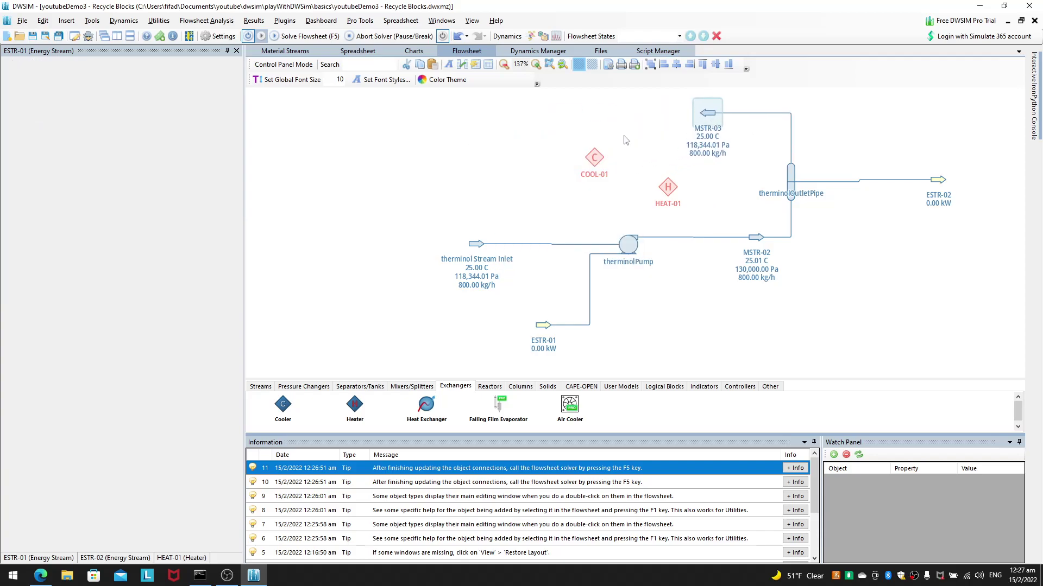
left_click_drag(667, 191, 625, 115)
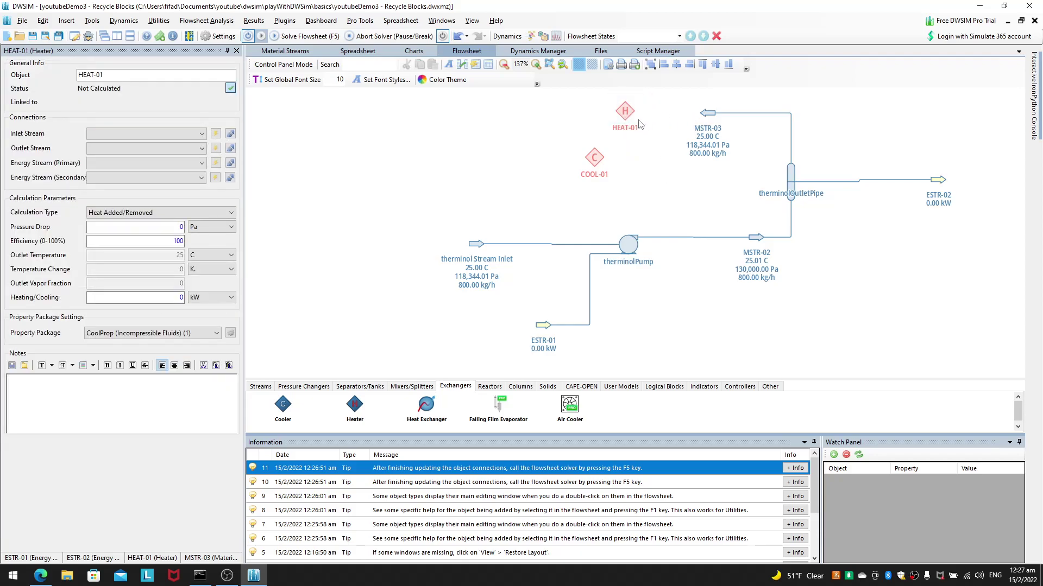
Step: Connect MSTR-03 as the inlet stream of HEAT-01 and invert the heater horizontally
left_click(623, 116)
left_click(104, 132)
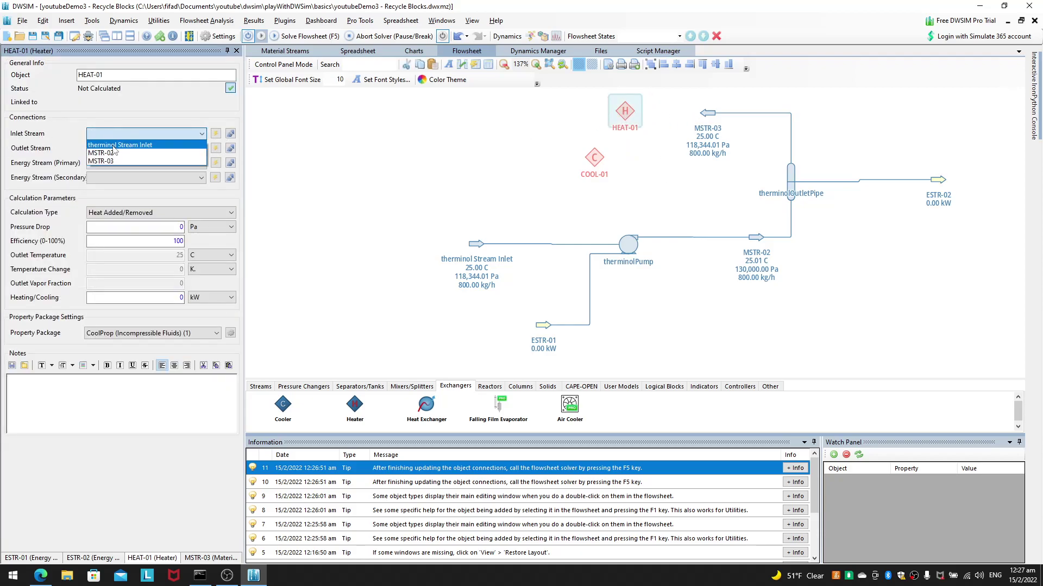
left_click(115, 158)
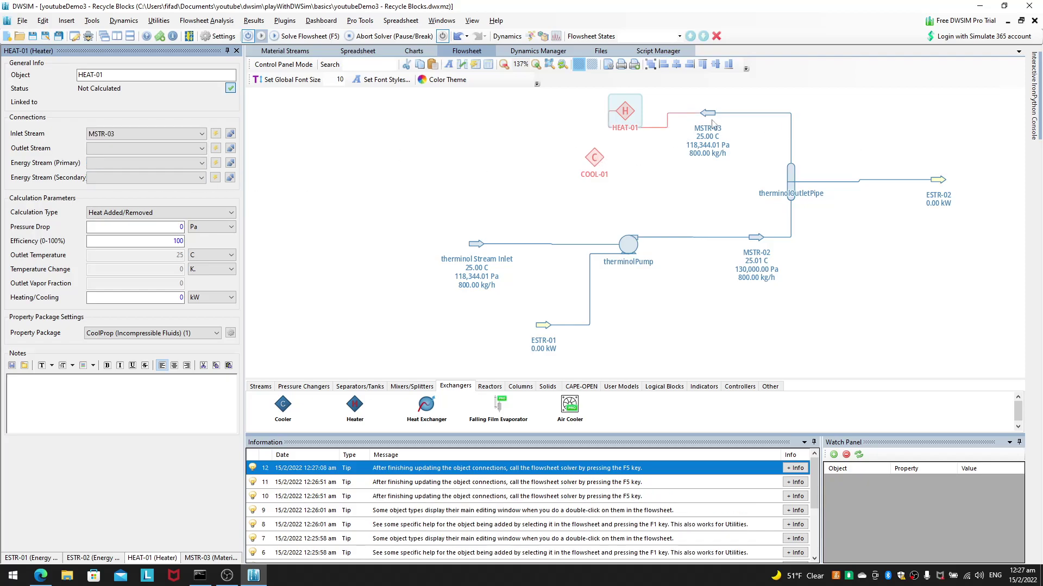
right_click(627, 111)
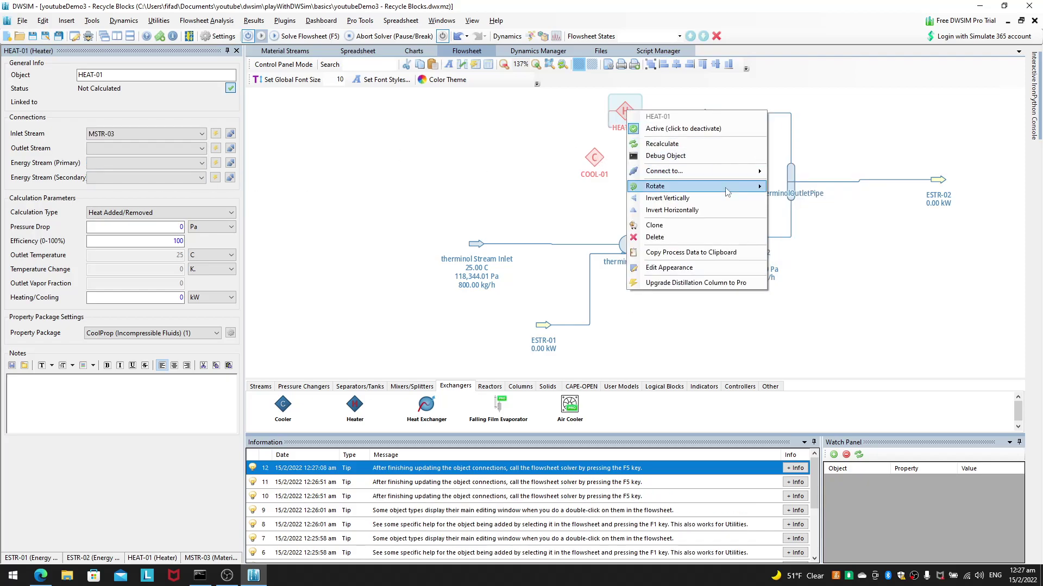
left_click(722, 210)
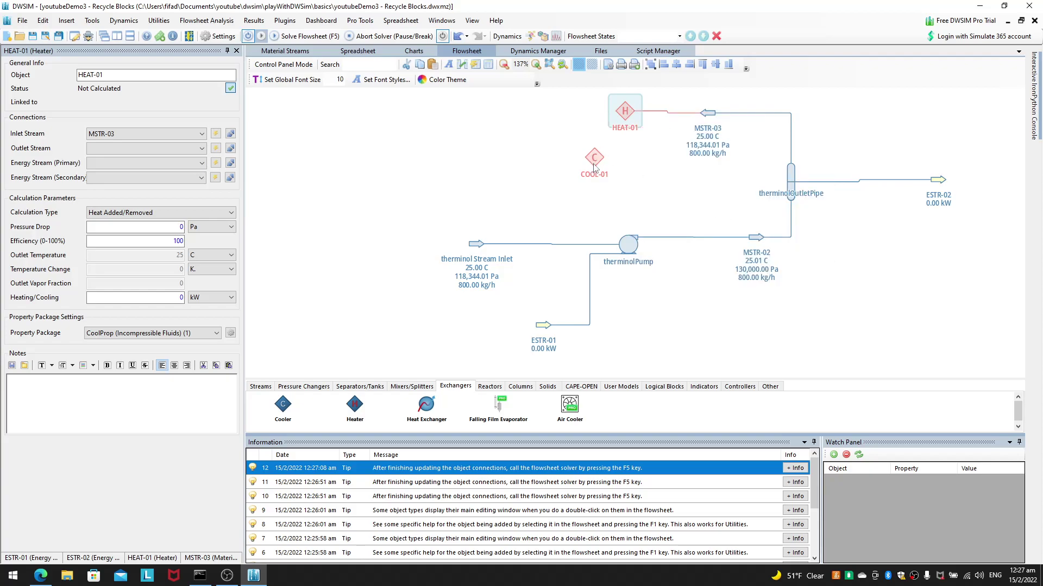
Step: Move cooler COOL-01 well away from HEAT-01 to make room for the heater's outlet stream
left_click_drag(722, 218, 676, 242)
left_click(554, 181)
left_click_drag(554, 181, 341, 154)
Step: Create outlet stream MSTR-04 for HEAT-01, placed on the heater's side facing the cooler and inverted horizontally
left_click(592, 139)
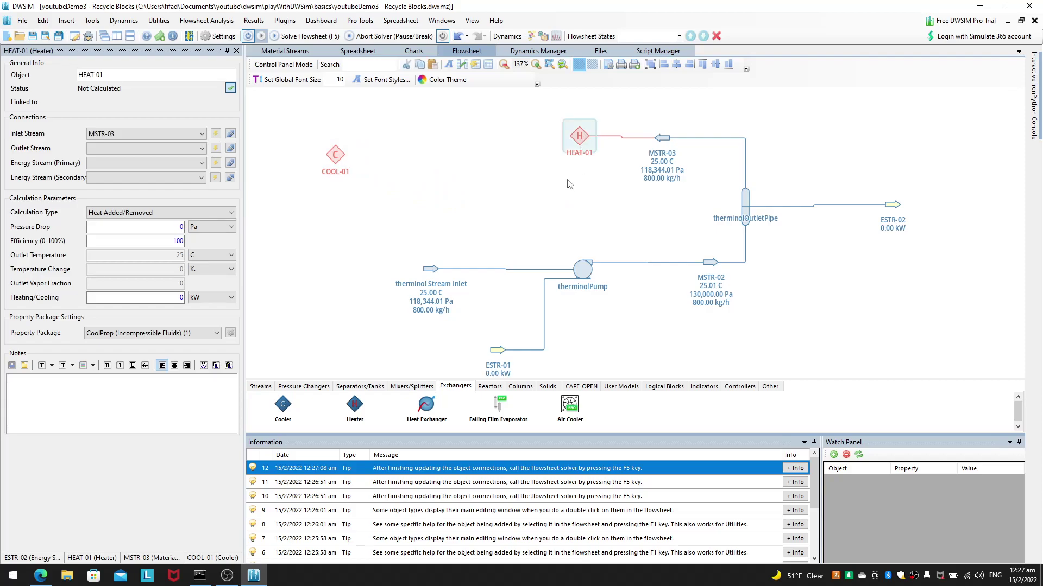
left_click(217, 147)
left_click(217, 148)
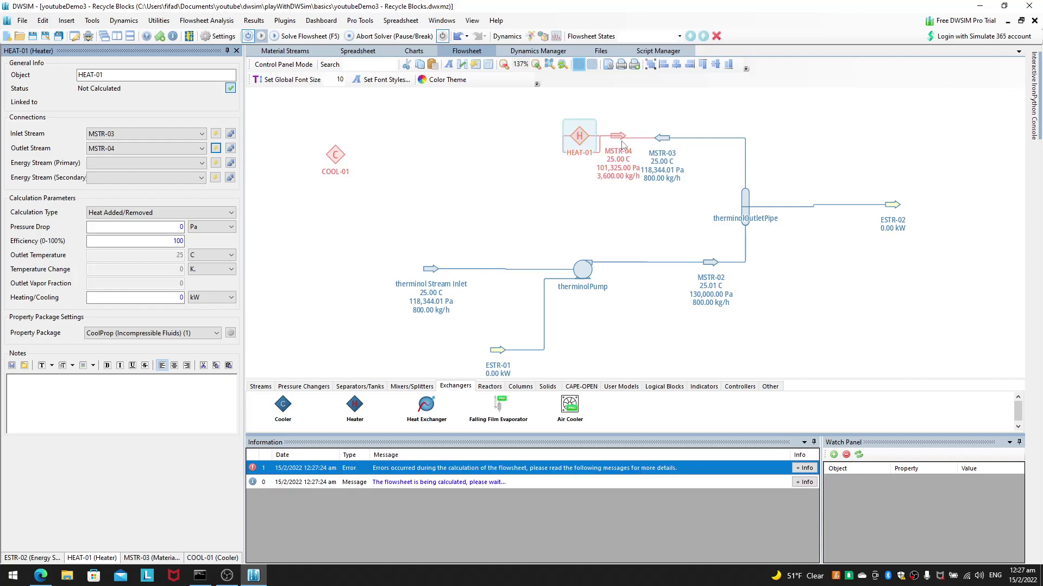
left_click_drag(622, 142, 499, 140)
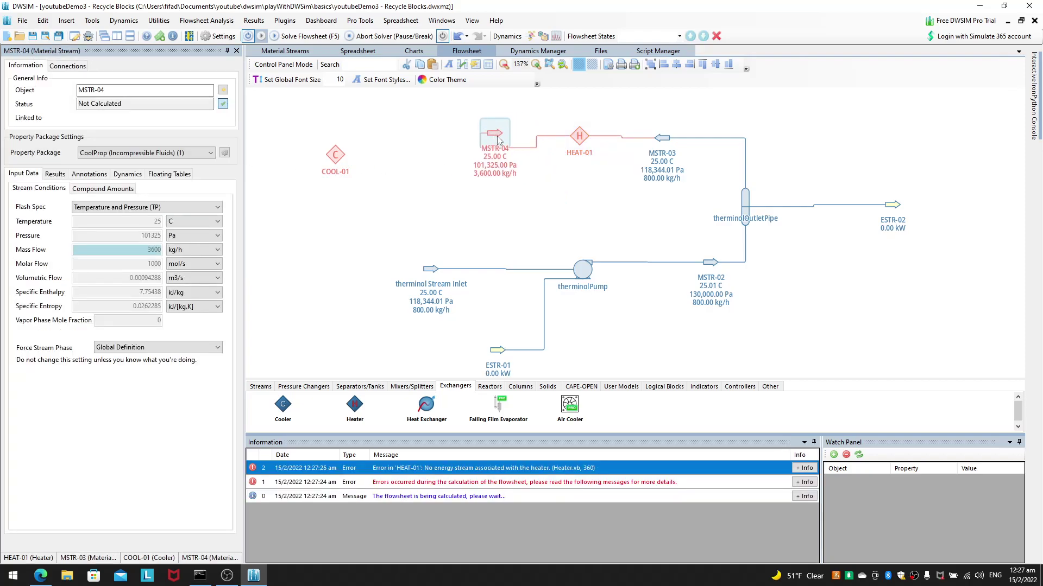
right_click(499, 140)
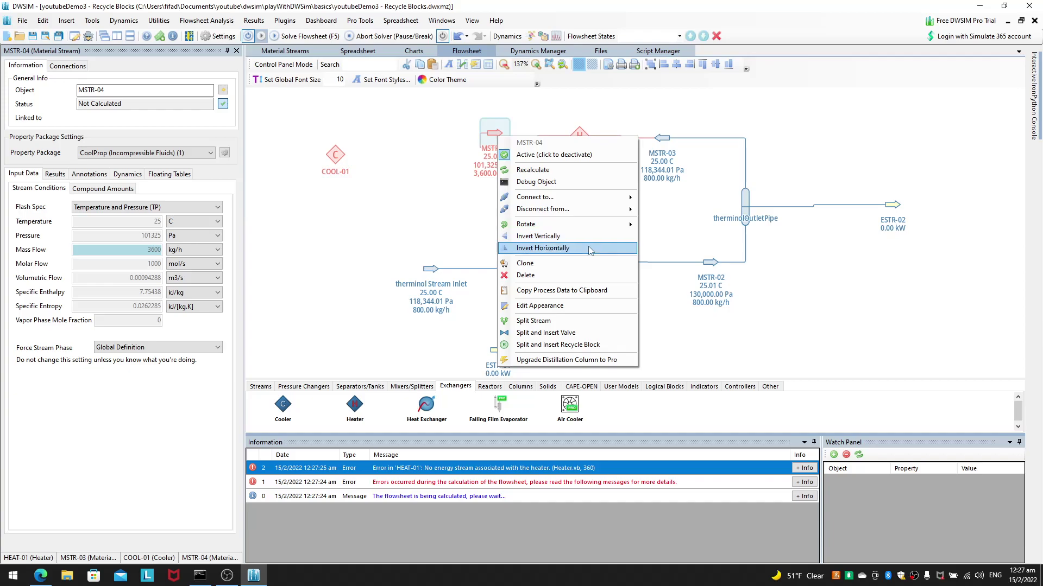
left_click(543, 248)
Step: Create primary energy stream ESTR-03 for HEAT-01
left_click(579, 136)
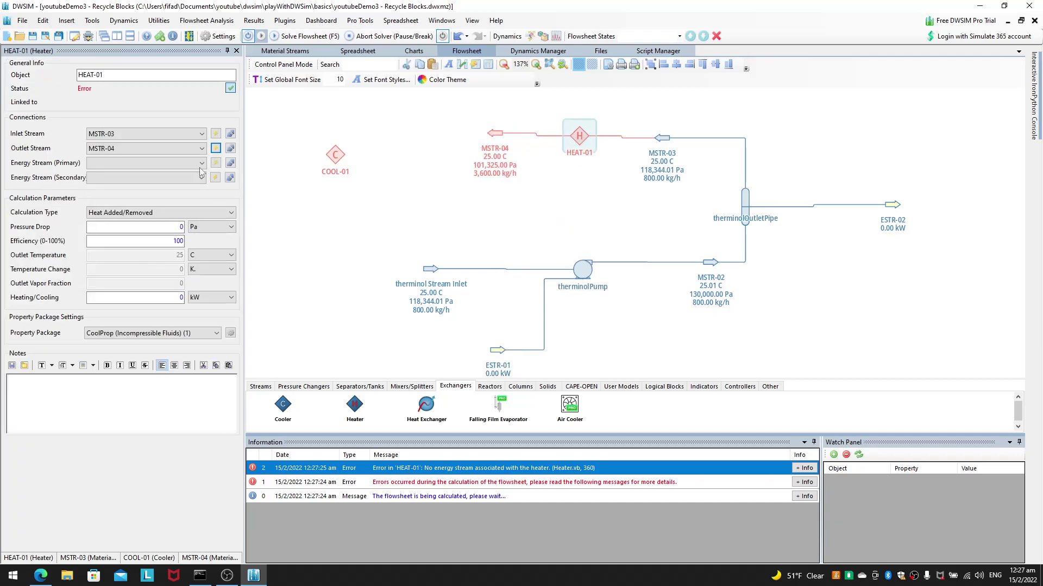
left_click(215, 163)
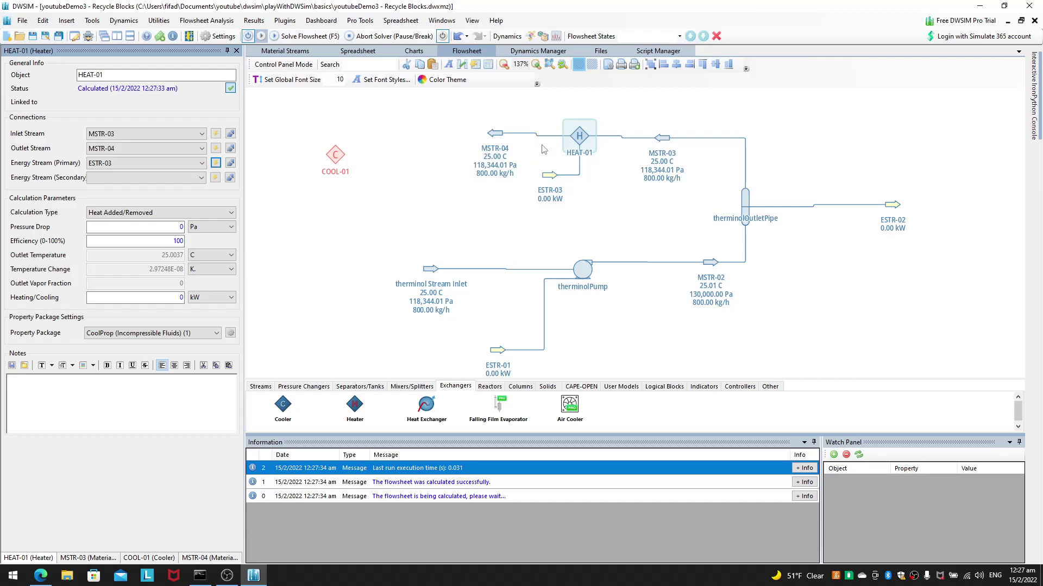
Step: Examine HEAT-01's calculation types, efficiency and heating parameters, and the conditions of its inlet MSTR-03 and outlet MSTR-04
scroll(576, 150, "up", 5)
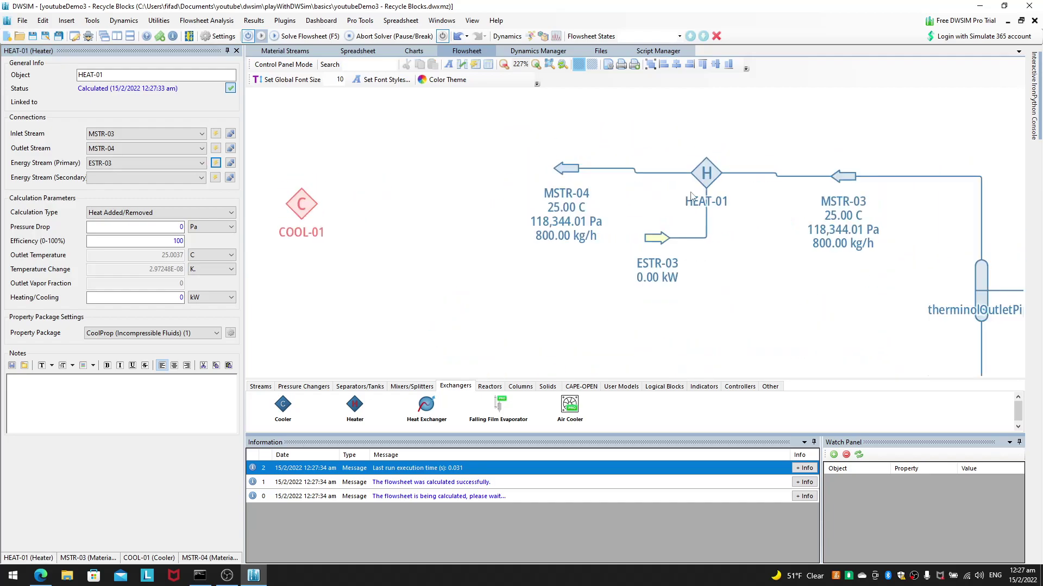
mouse_move(641, 178)
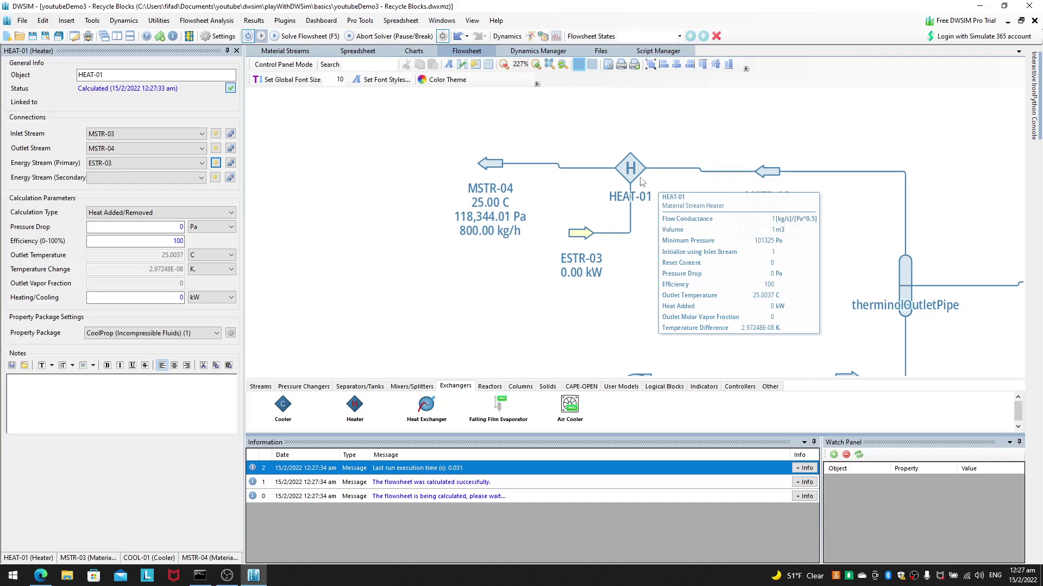
left_click(228, 215)
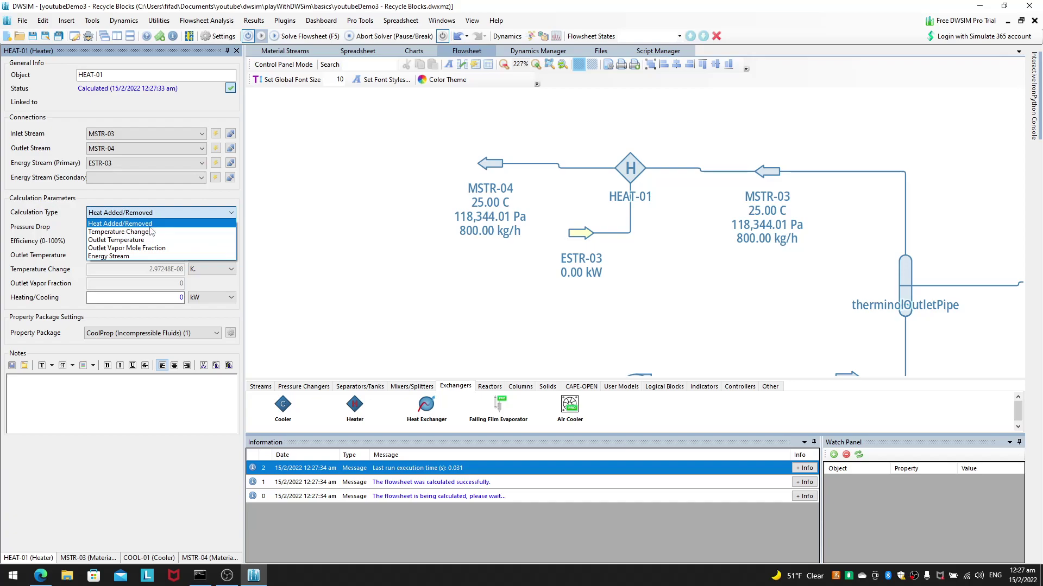
left_click(161, 297)
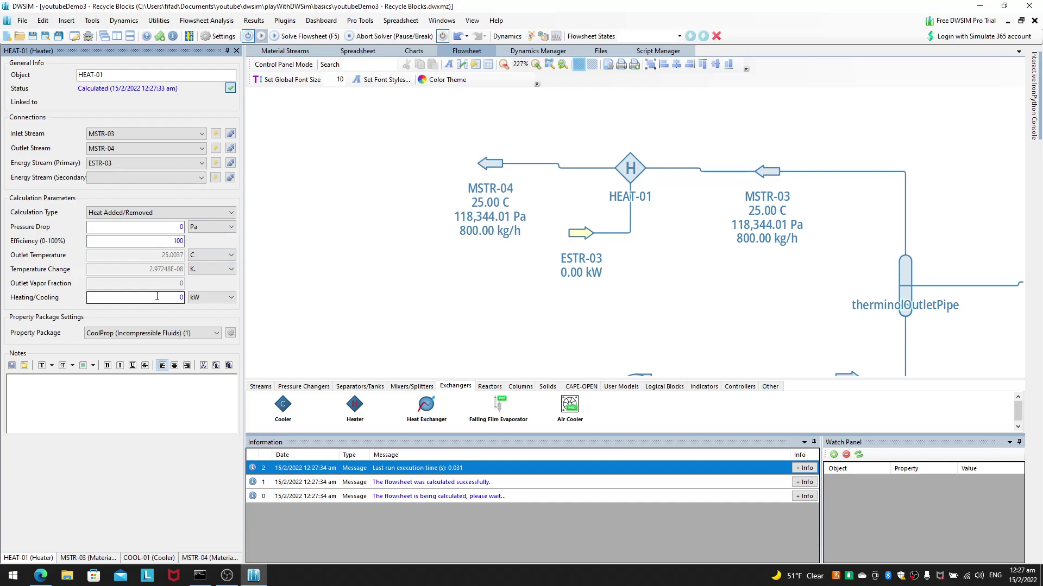
double_click(181, 298)
mouse_move(168, 302)
double_click(179, 241)
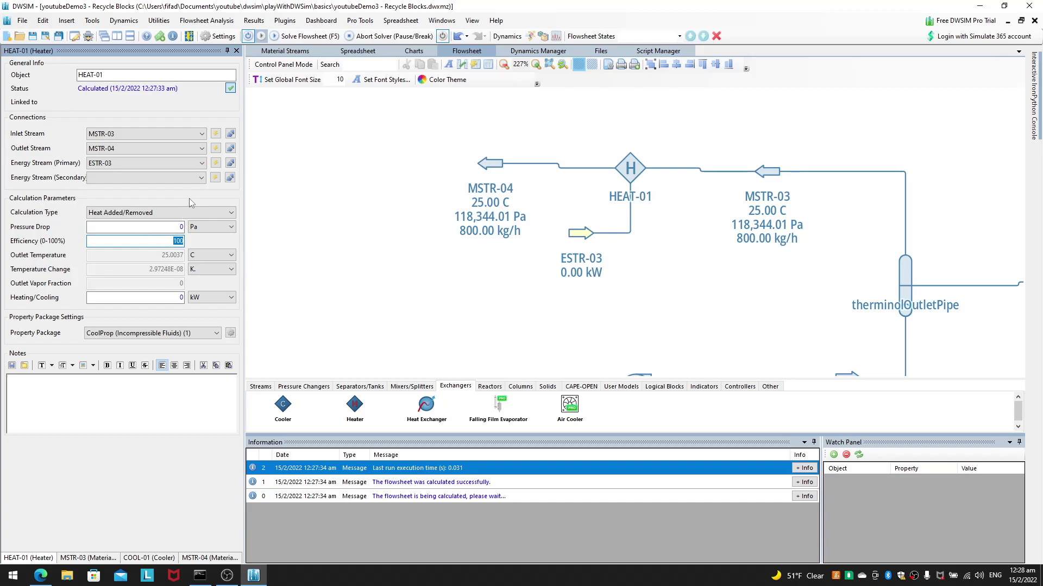
left_click(200, 214)
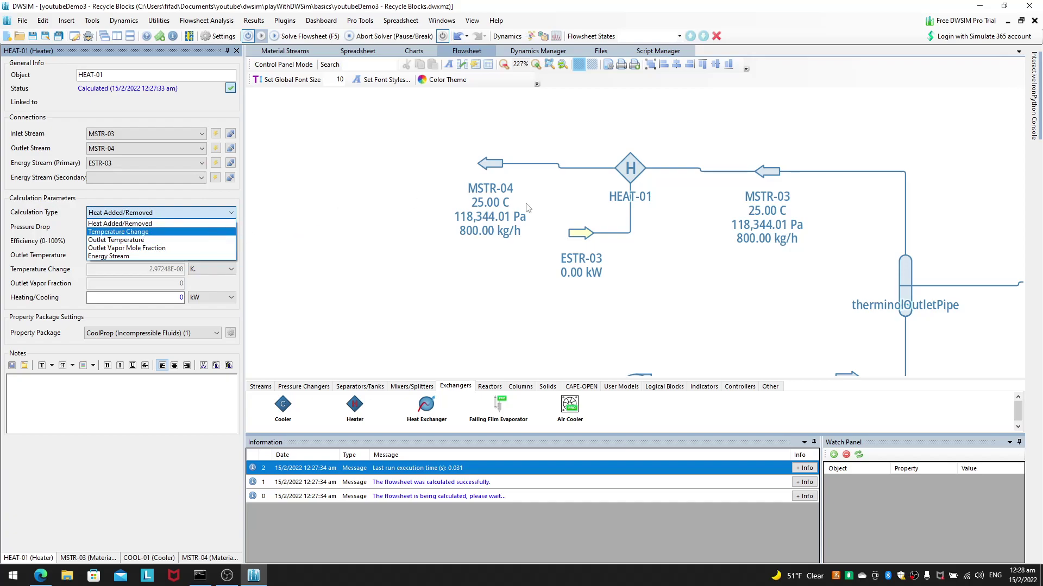
left_click(648, 282)
left_click(775, 181)
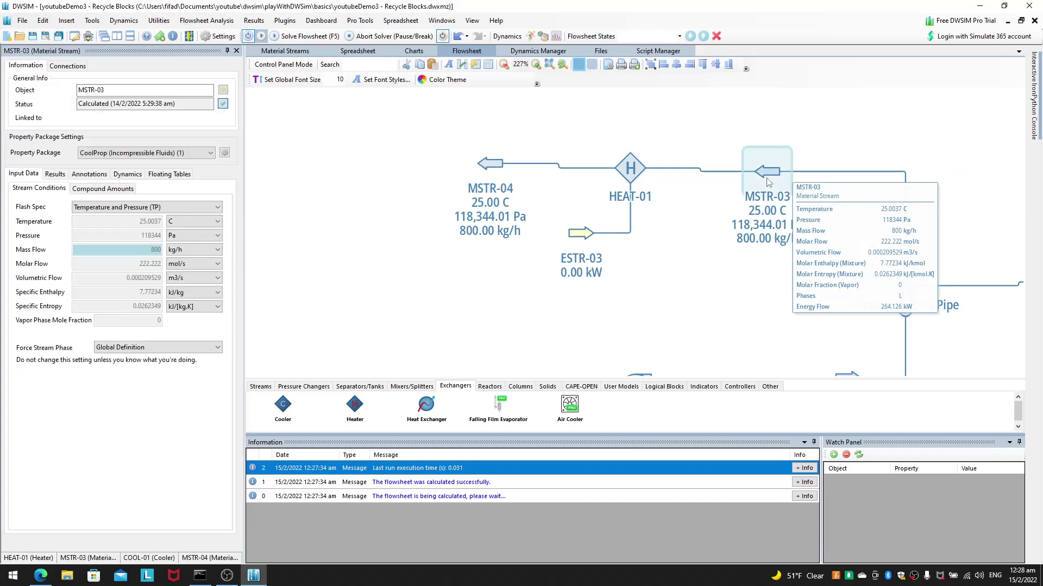
left_click(490, 168)
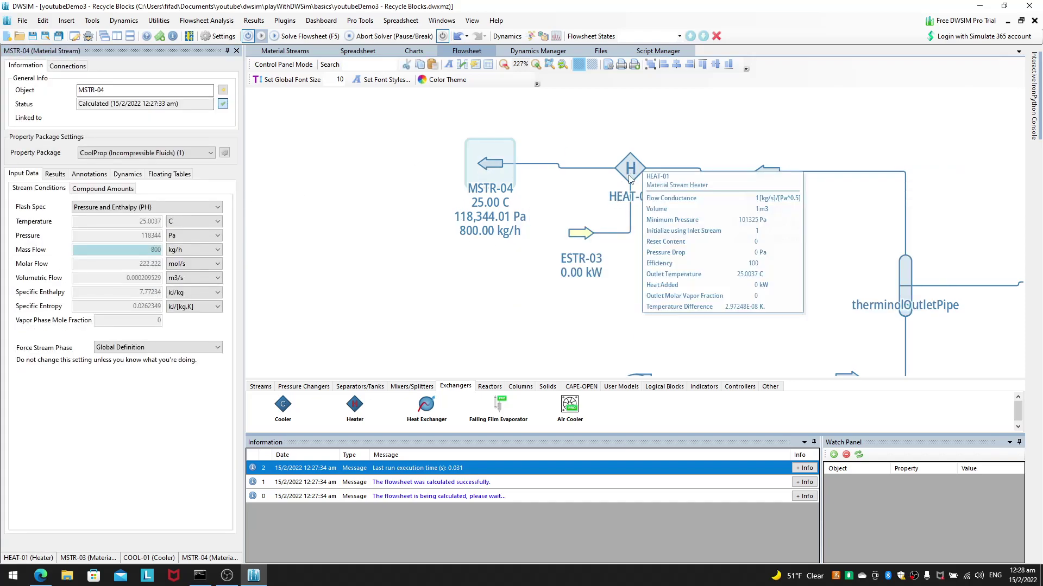
Step: Set HEAT-01's calculation type to Energy Stream
left_click(630, 154)
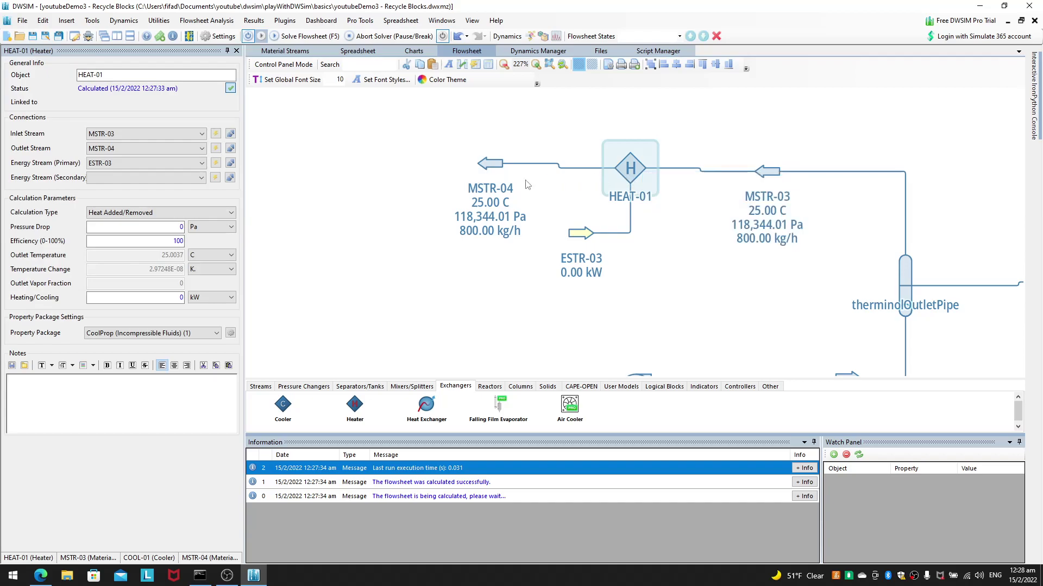
left_click(180, 216)
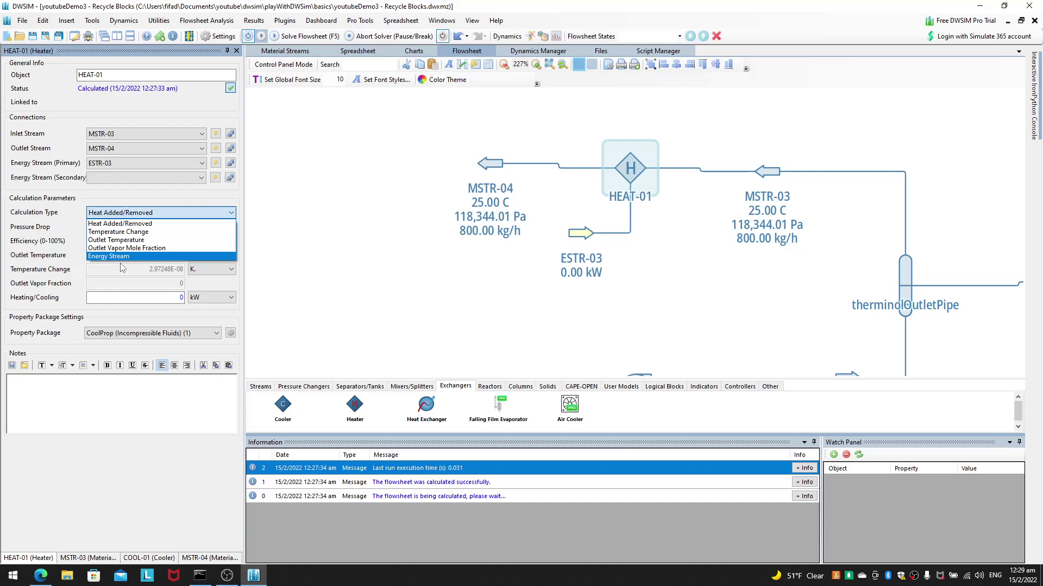
left_click(159, 256)
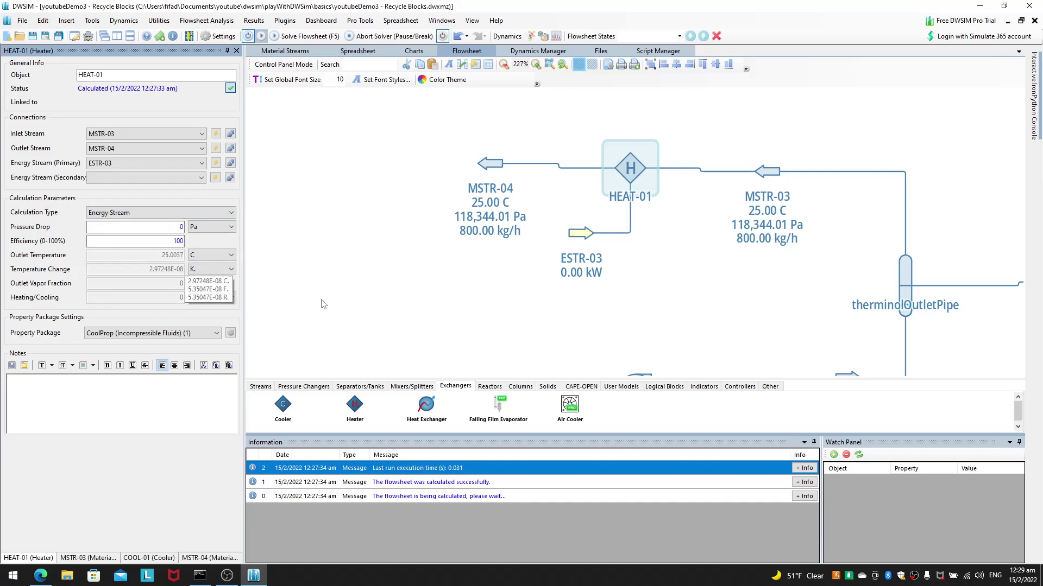
left_click(567, 248)
left_click(621, 168)
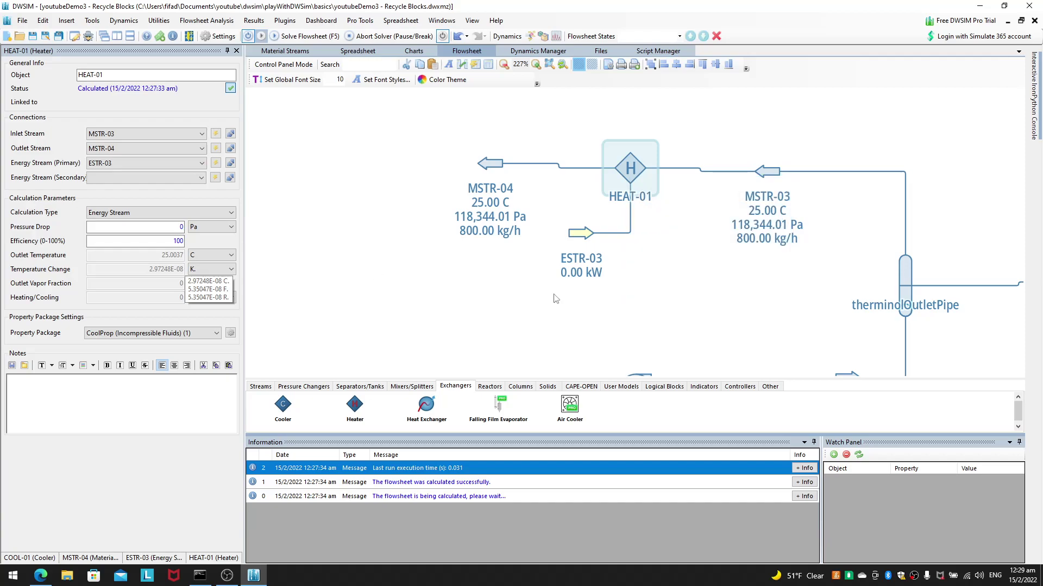
Step: Move energy stream ESTR-03 farther from HEAT-01 and set its energy flow to 8 kW
left_click_drag(568, 256, 509, 320)
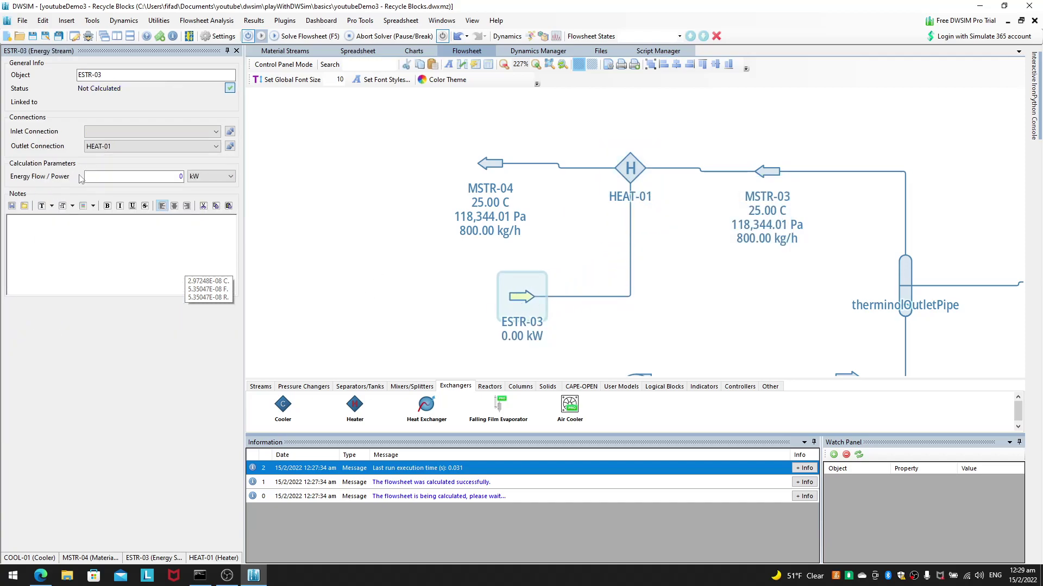
left_click(179, 176)
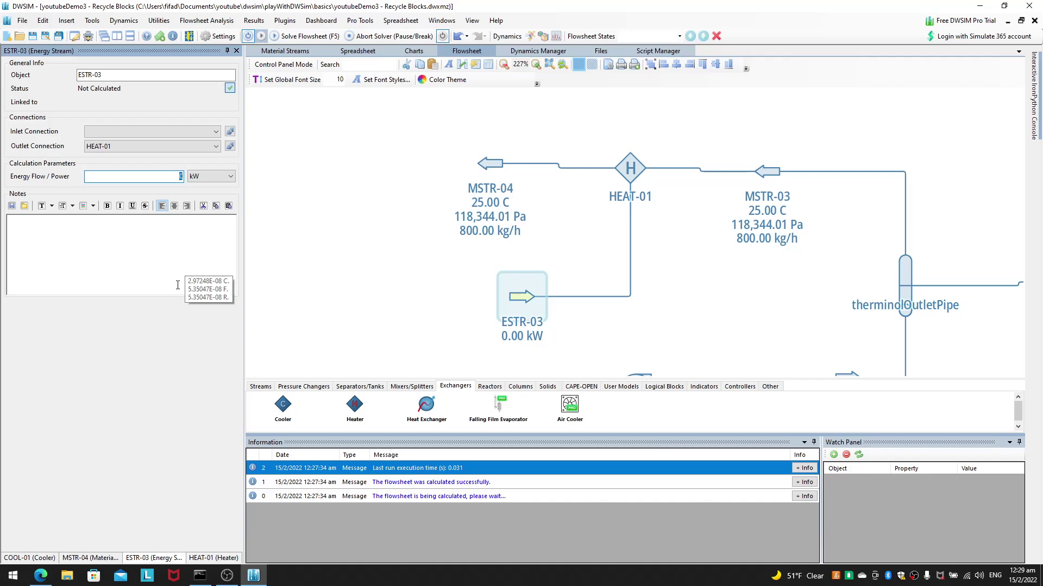
type("8")
key("Return")
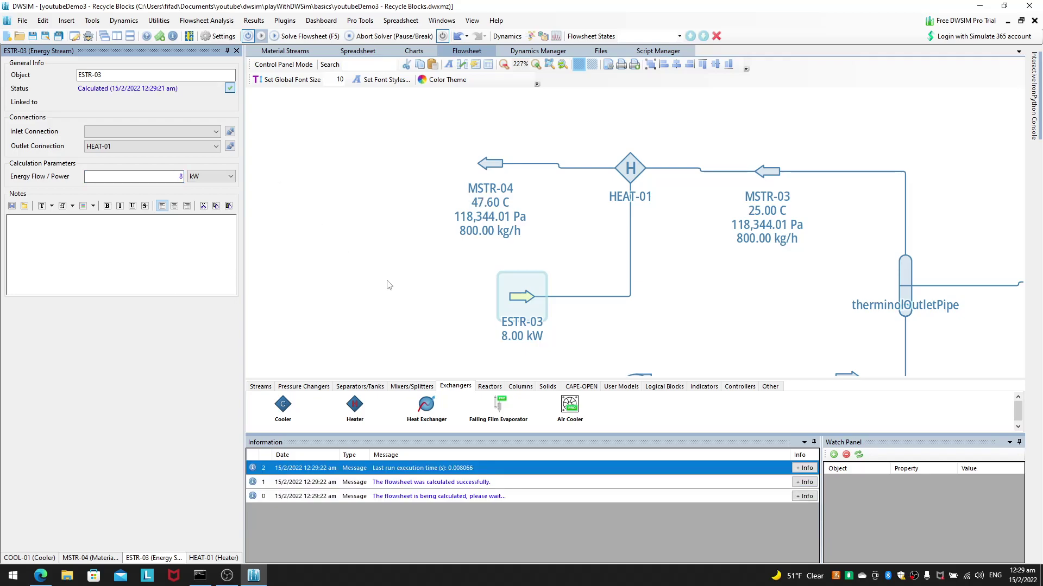
Step: Set ESTR-03's energy flow to 25 kW and move MSTR-04 farther from HEAT-01 towards the cooler
left_click(390, 285)
scroll(391, 286, "down", 3)
left_click_drag(356, 276, 451, 292)
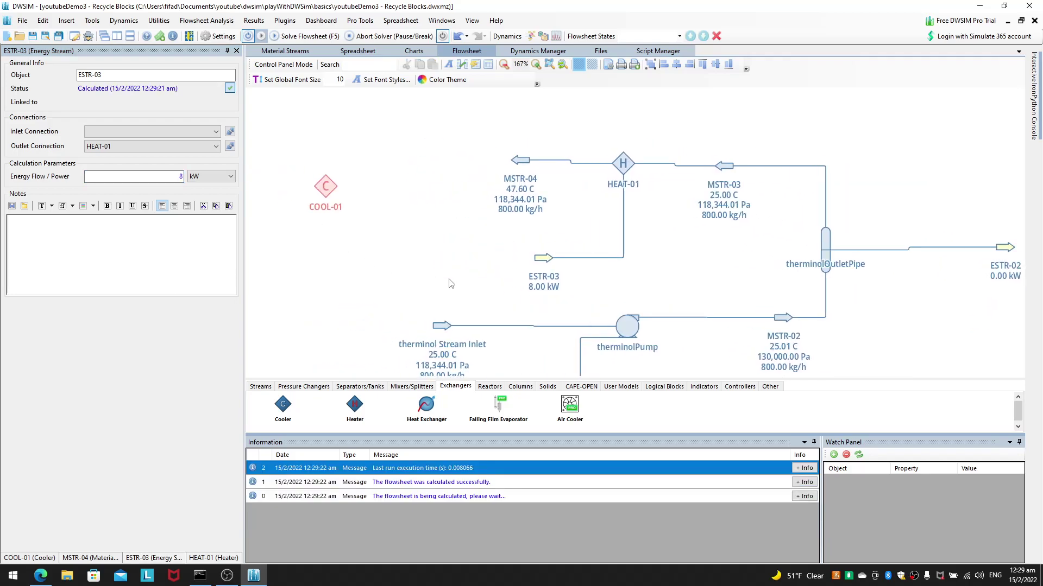
left_click(535, 264)
double_click(178, 177)
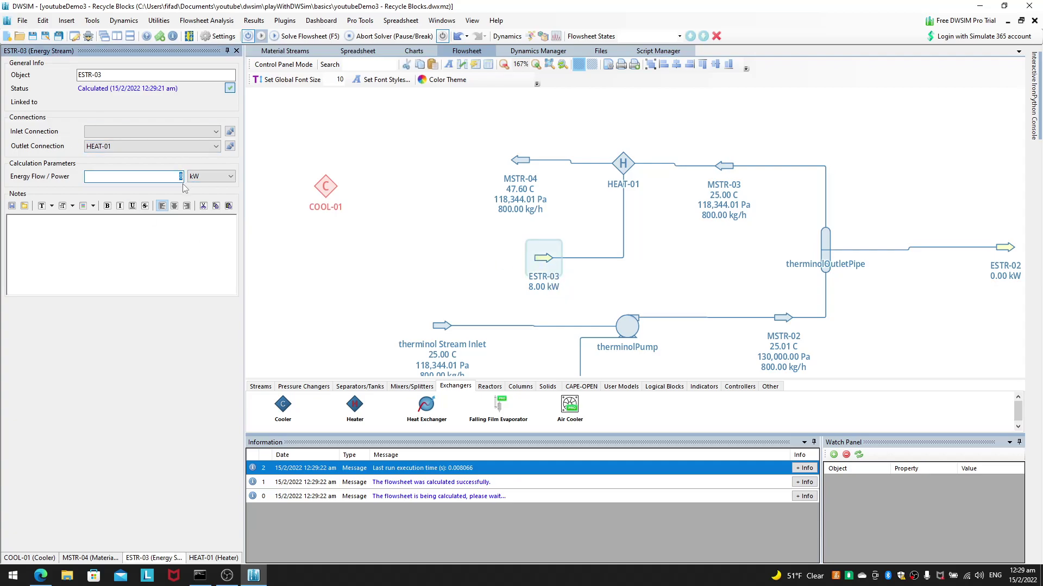
key("Return")
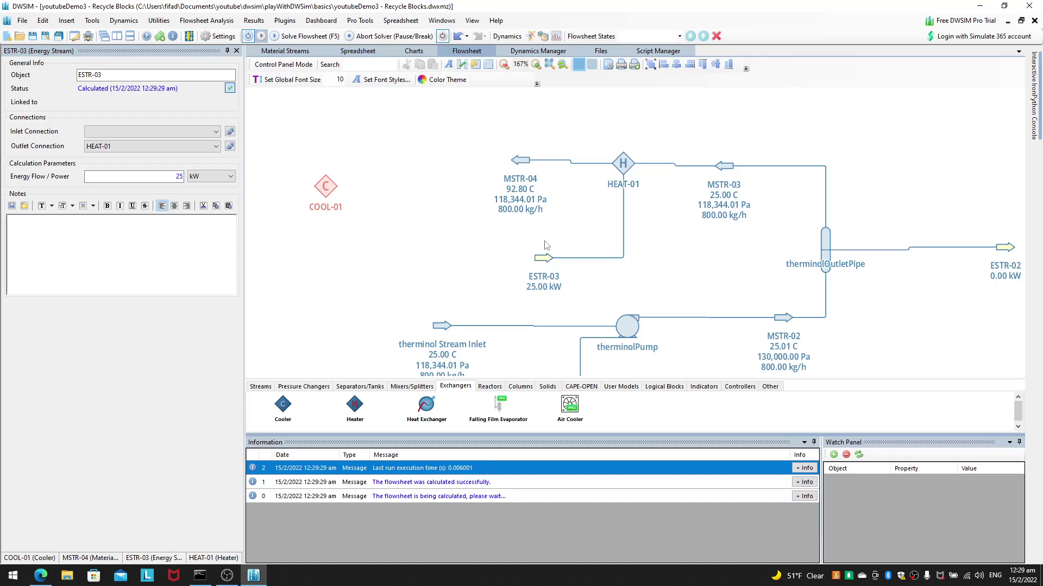
left_click_drag(525, 187, 473, 191)
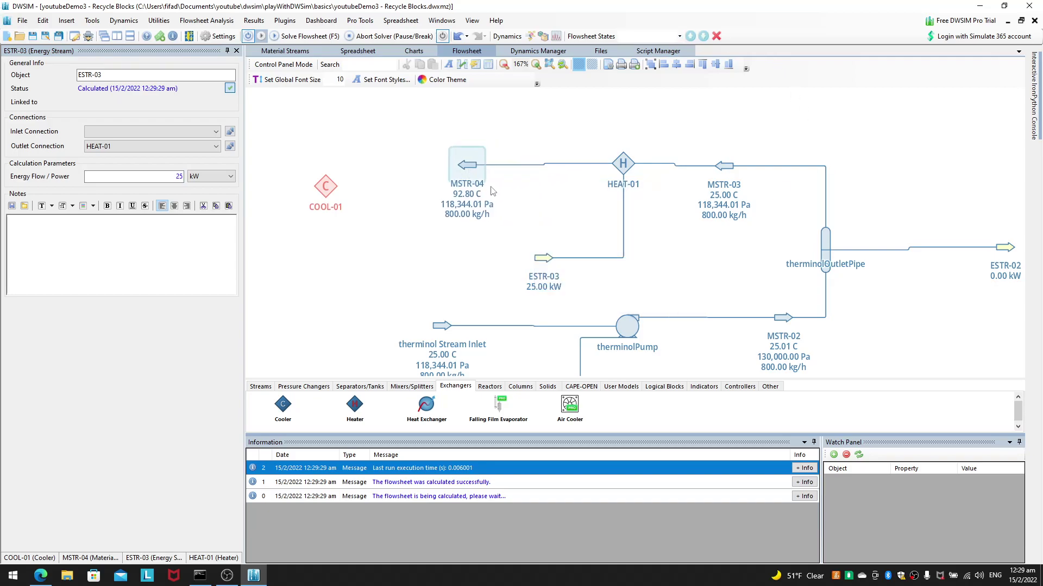
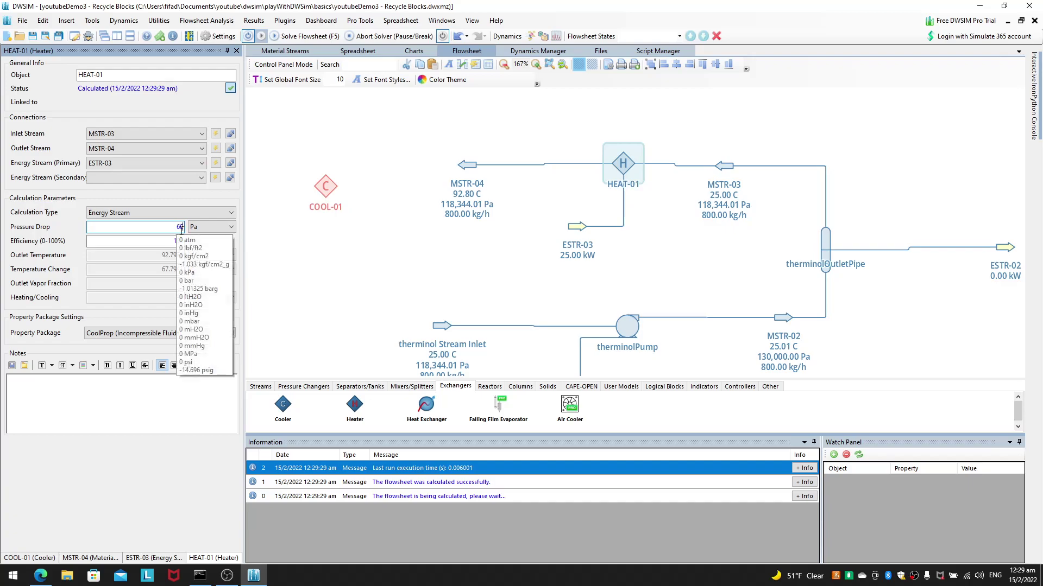
Step: Try a pressure drop of 60 Pa on HEAT-01 and raise it to 5000 Pa
key("Return")
left_click(591, 278)
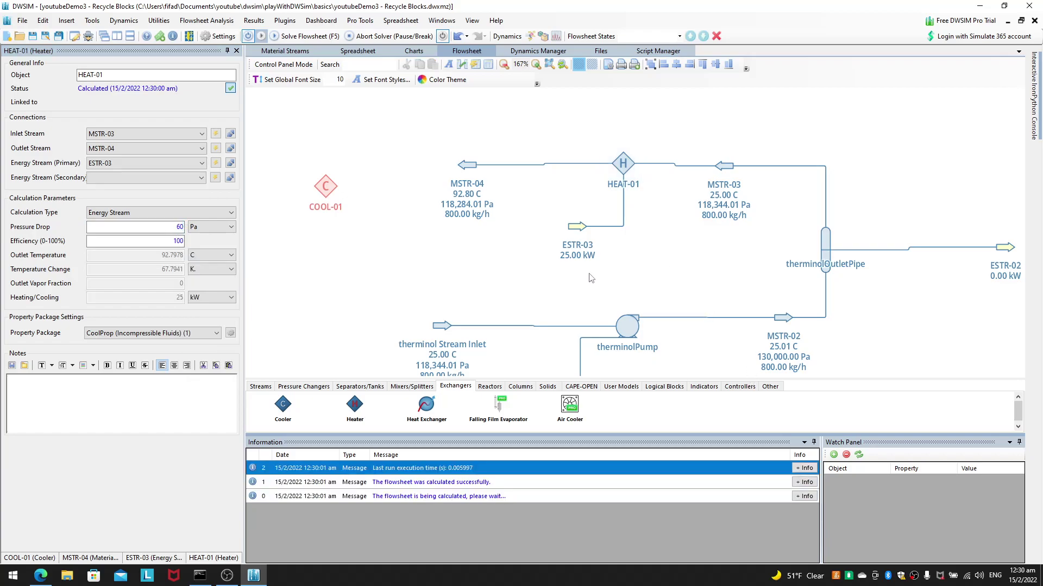
double_click(174, 227)
type("5000")
key("Return")
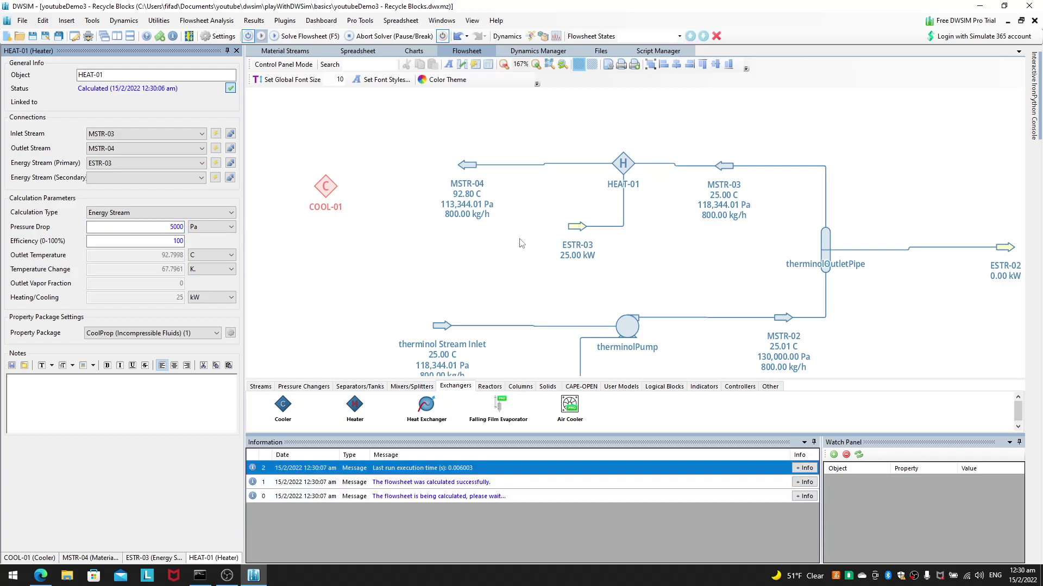
left_click(494, 271)
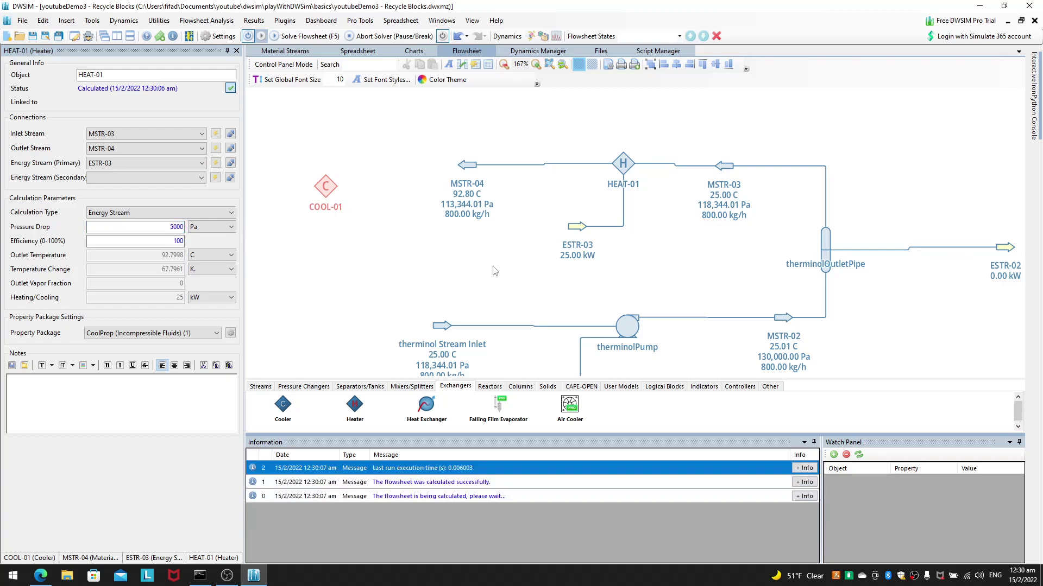
mouse_move(623, 175)
left_click(229, 577)
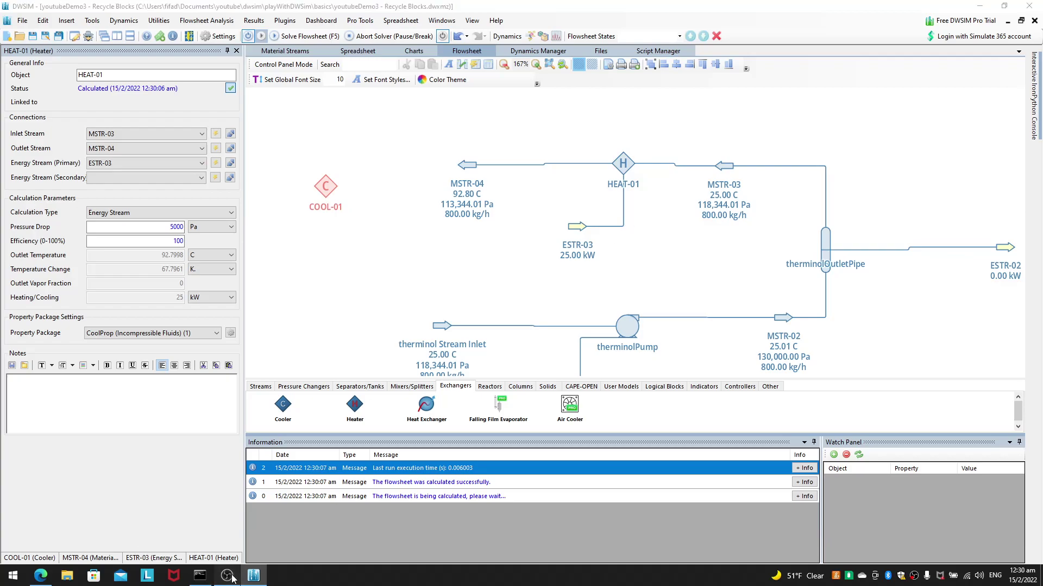
left_click(231, 577)
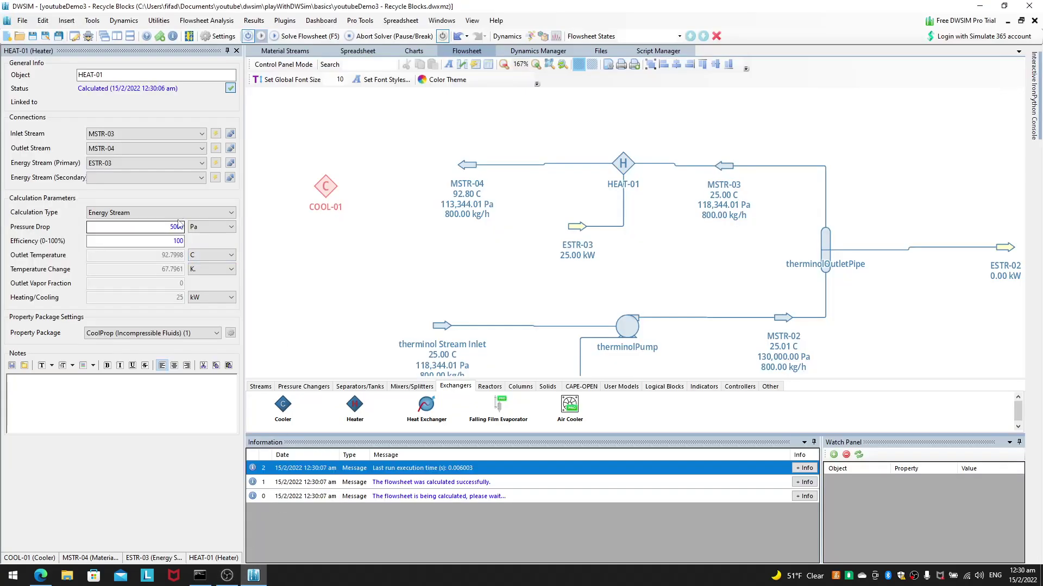
Step: Align MSTR-04 with HEAT-01 so that the heater's outlet connection runs straight
left_click(140, 226)
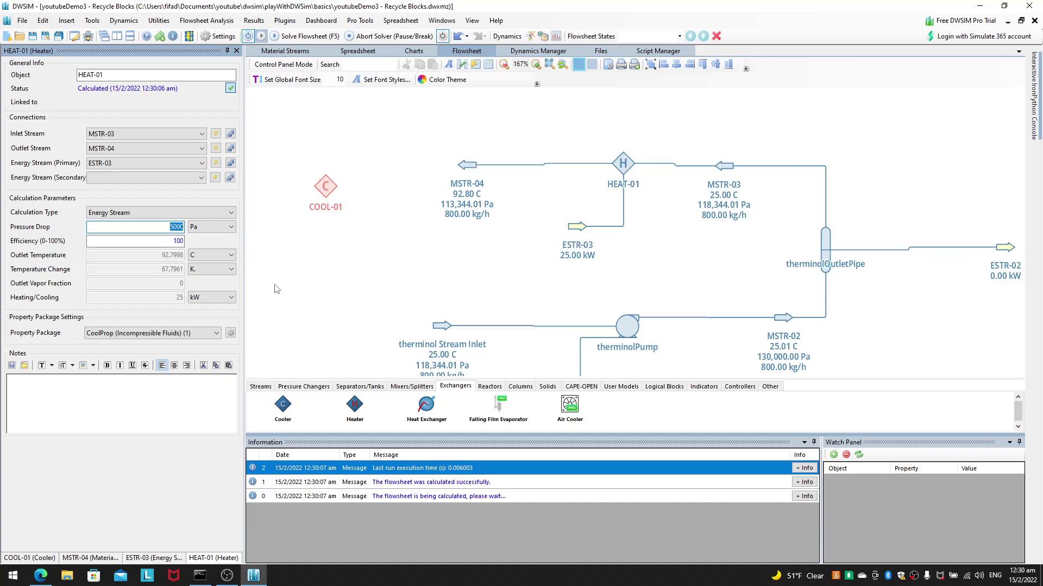
left_click_drag(358, 276, 503, 267)
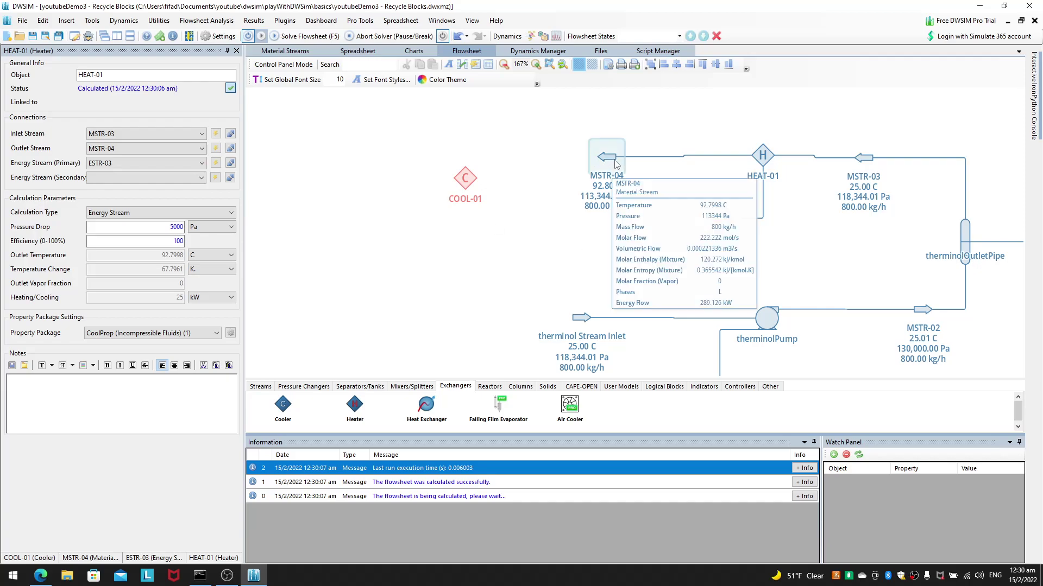
left_click_drag(616, 164, 618, 163)
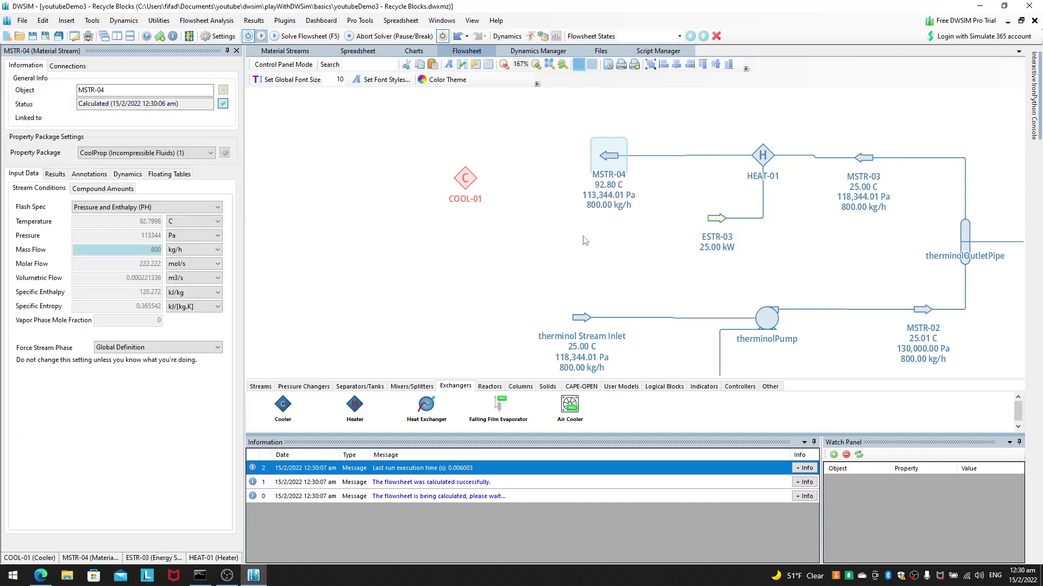
left_click_drag(575, 261, 573, 266)
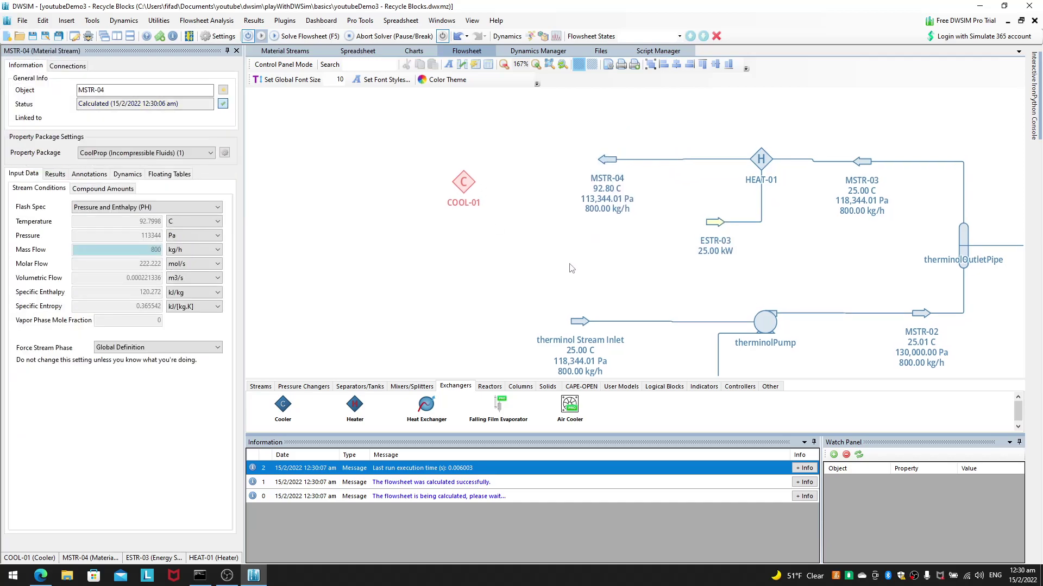
Step: Connect MSTR-04 as COOL-01's inlet stream and move the cooler farther from the heater, in line with MSTR-04
left_click(467, 187)
left_click(185, 134)
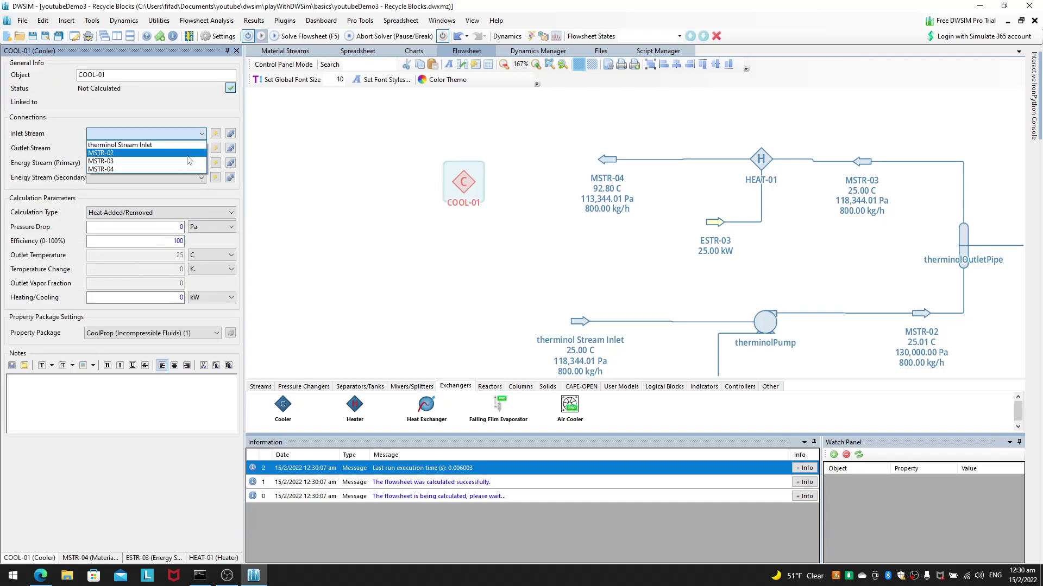
left_click(184, 169)
left_click_drag(427, 198, 299, 193)
right_click(344, 185)
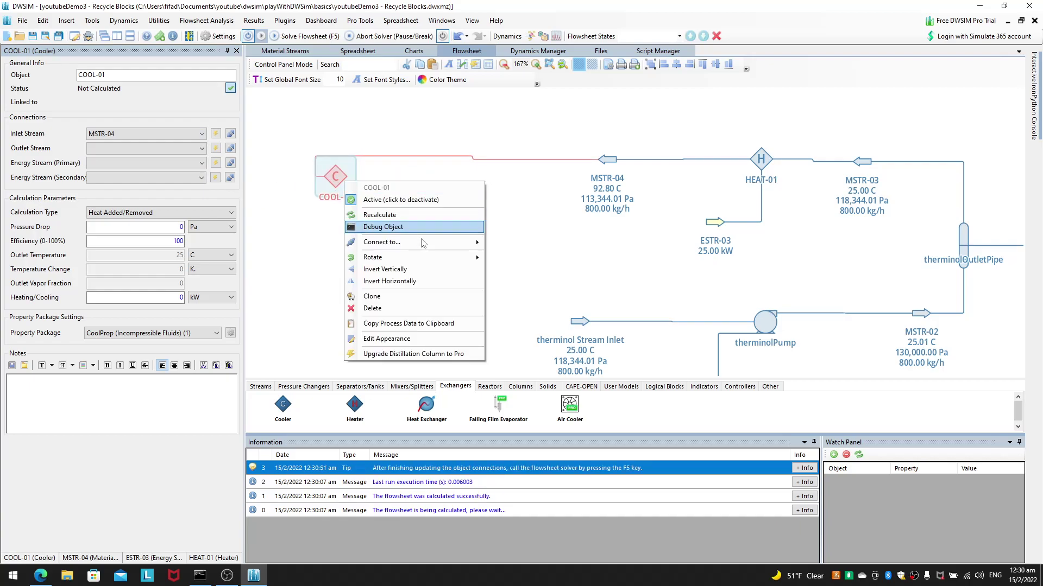
left_click(455, 276)
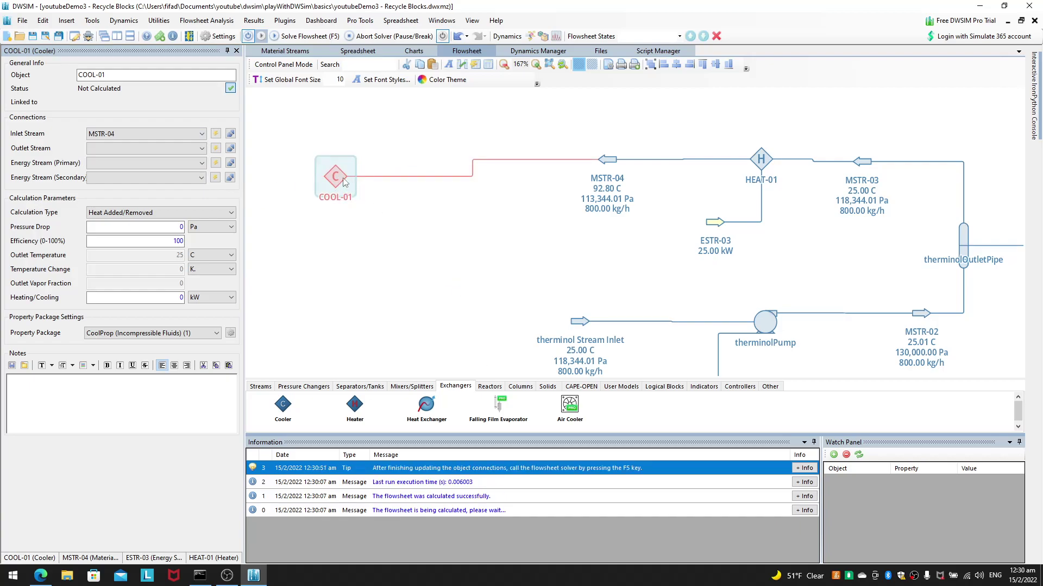
left_click_drag(346, 183, 374, 167)
Step: Create an outlet stream for COOL-01, flip it horizontally and place it beyond the cooler, in line with it
left_click(216, 148)
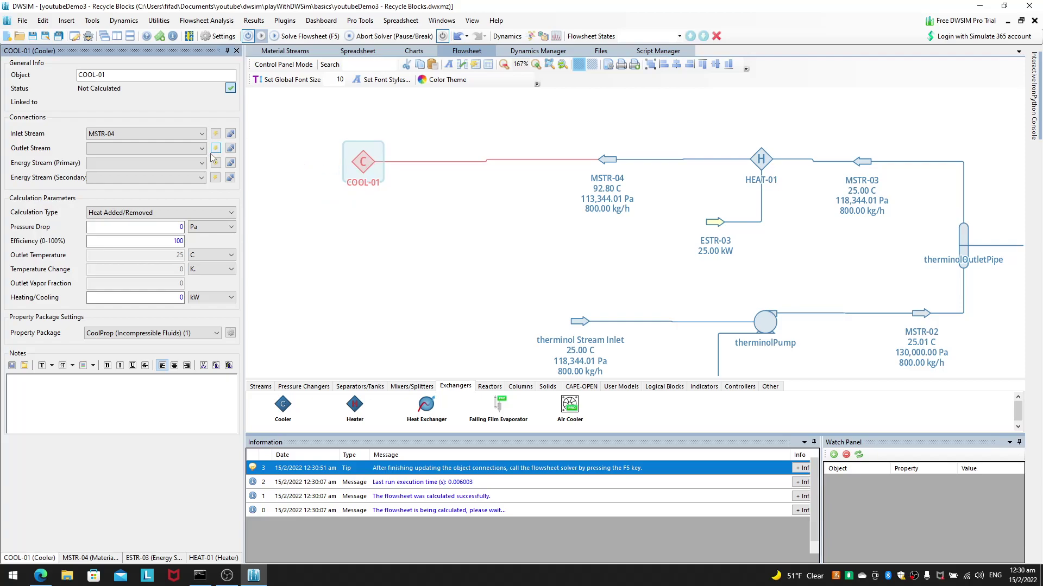
mouse_move(412, 169)
left_click_drag(412, 169, 414, 192)
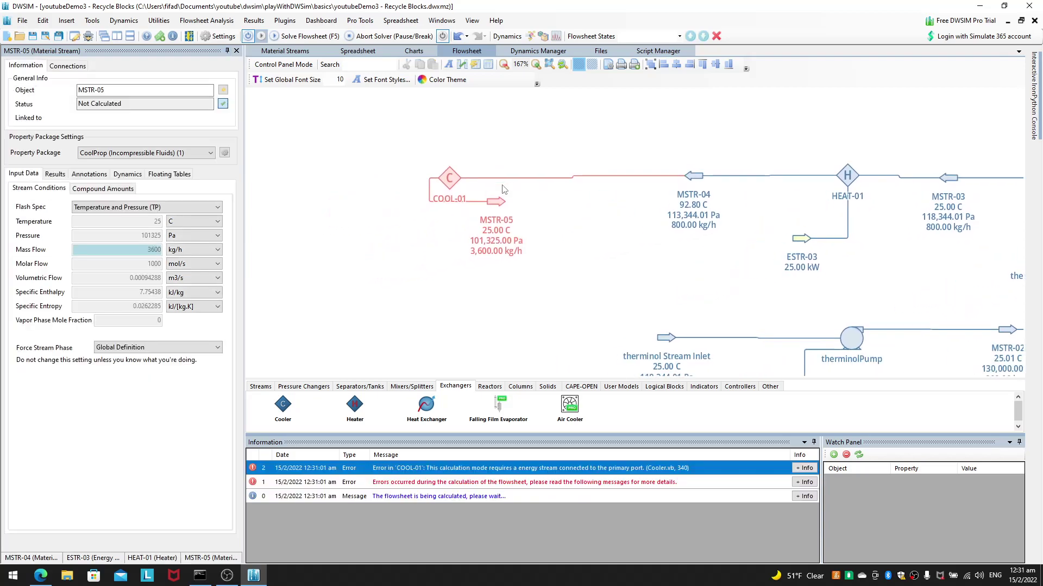
left_click_drag(495, 202, 325, 207)
right_click(324, 211)
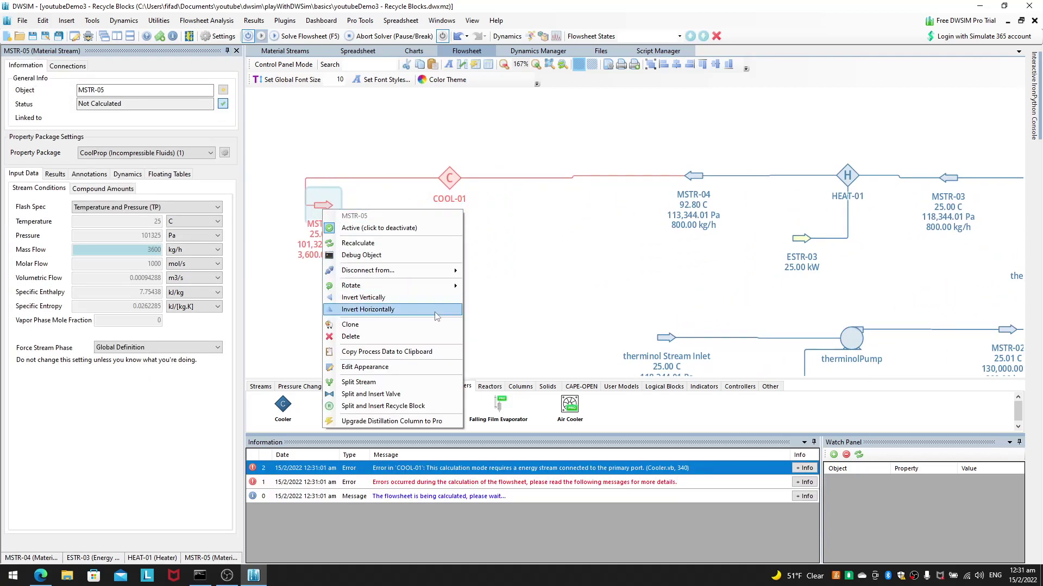
left_click(368, 310)
left_click_drag(318, 212, 298, 187)
left_click(399, 244)
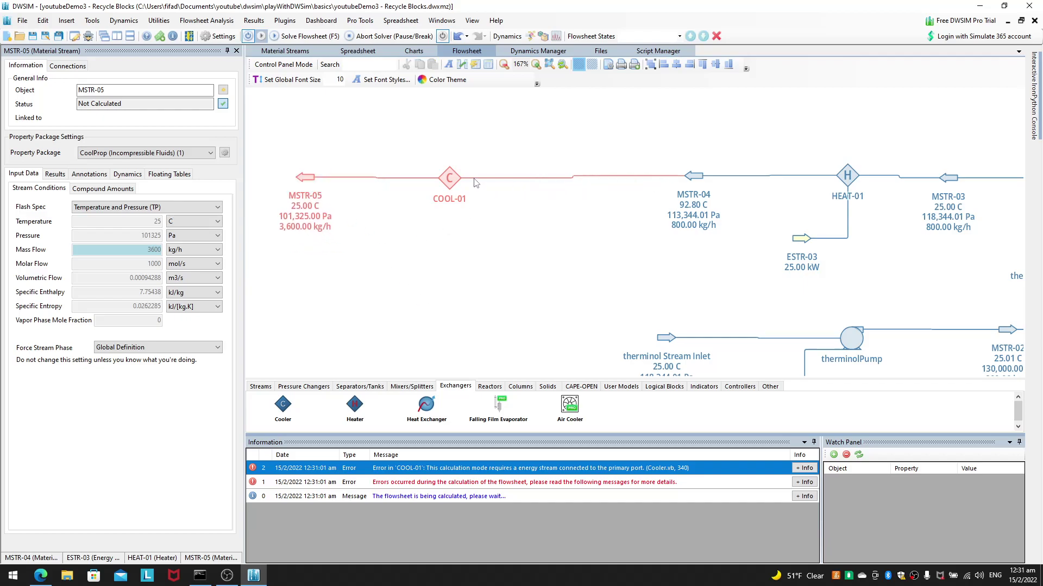
Step: Create a primary energy stream for COOL-01 and place it below the cooler, towards MSTR-04
left_click_drag(676, 253, 791, 229)
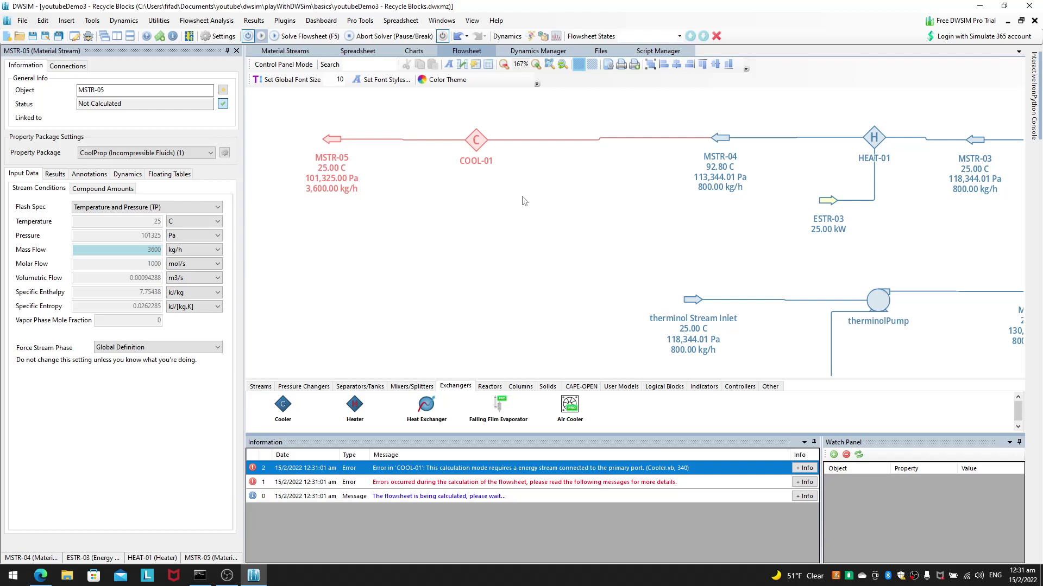
left_click_drag(507, 193, 604, 240)
left_click(565, 189)
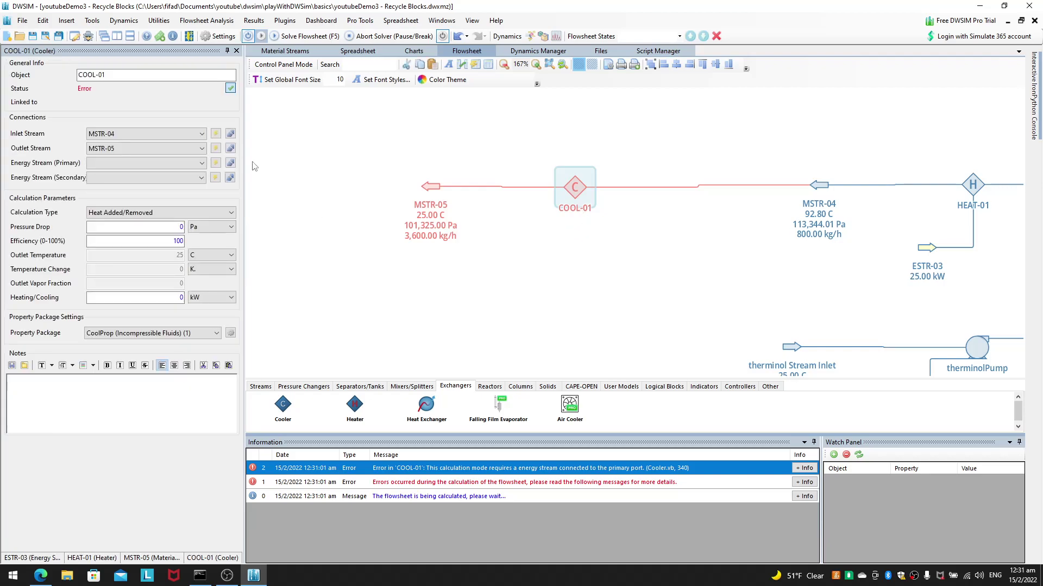
left_click_drag(698, 269, 655, 261)
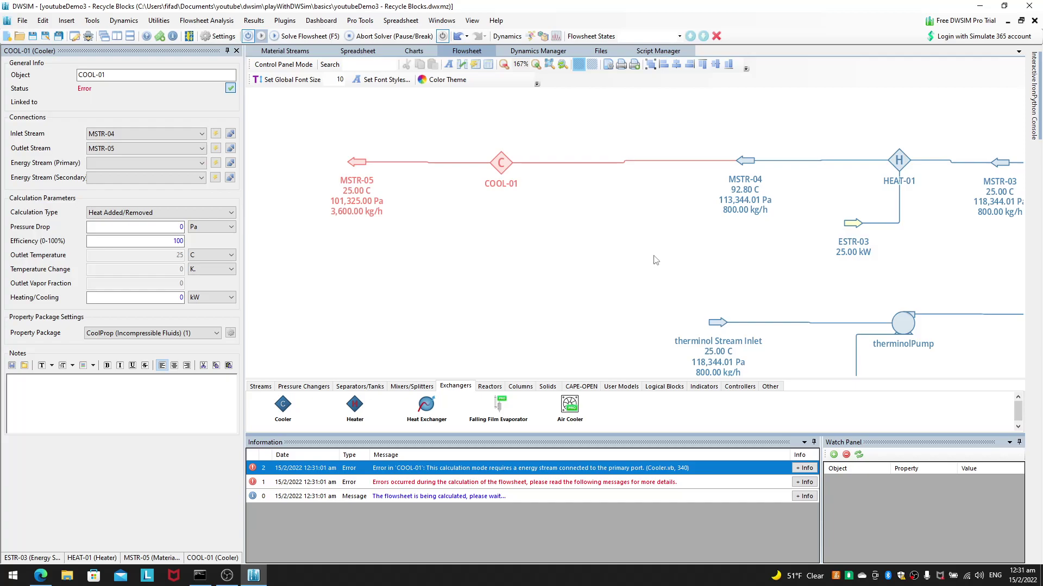
left_click(215, 163)
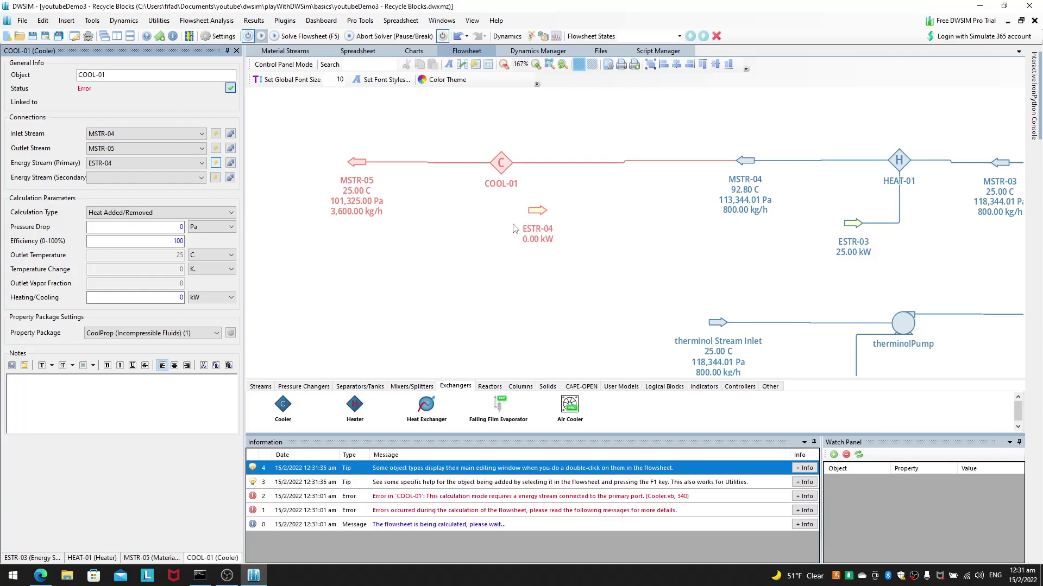
left_click_drag(539, 220, 573, 235)
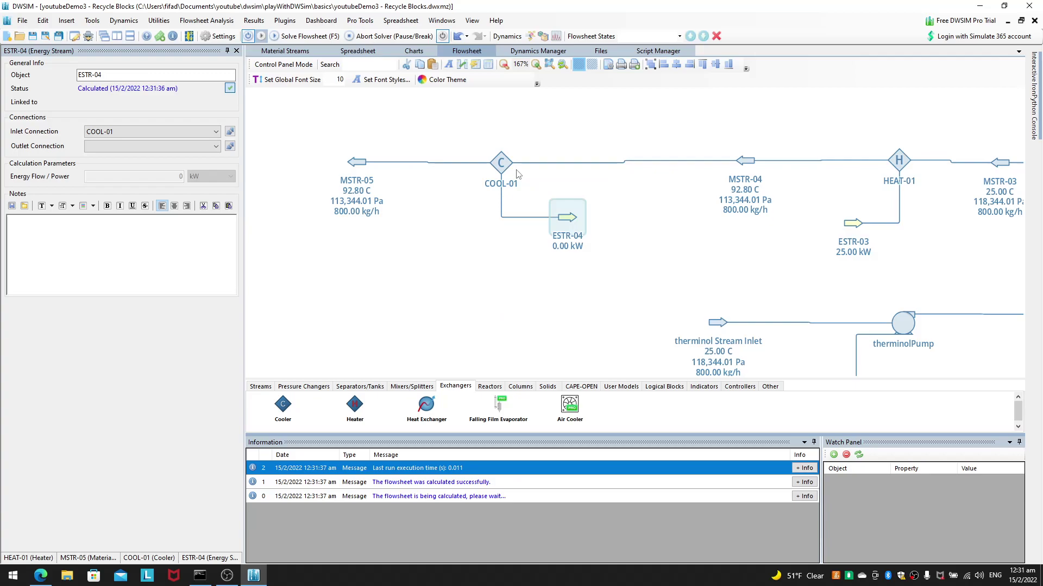
Step: Set COOL-01's calculation type to Outlet Temperature
left_click(501, 163)
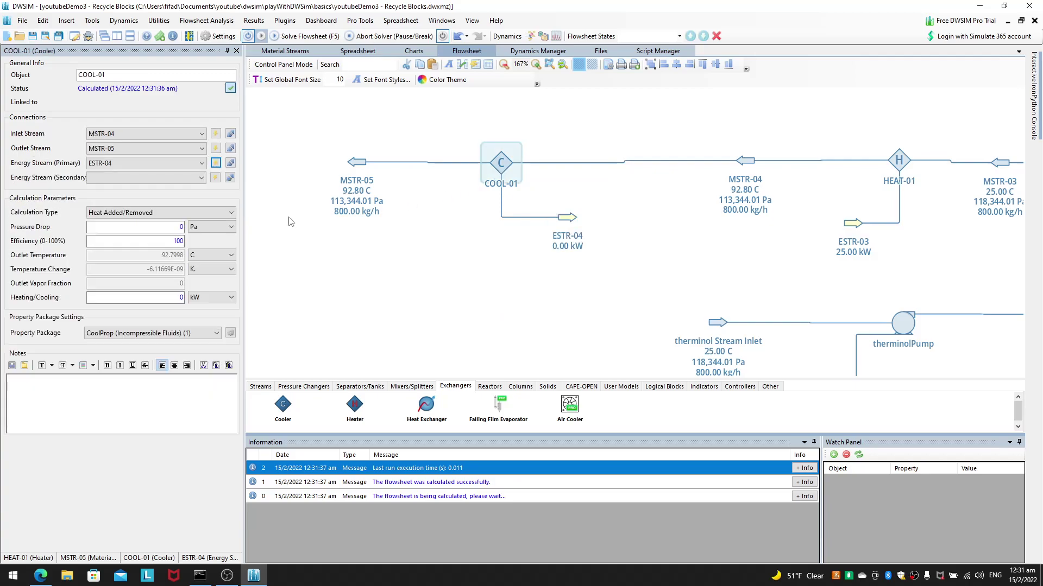
left_click(180, 214)
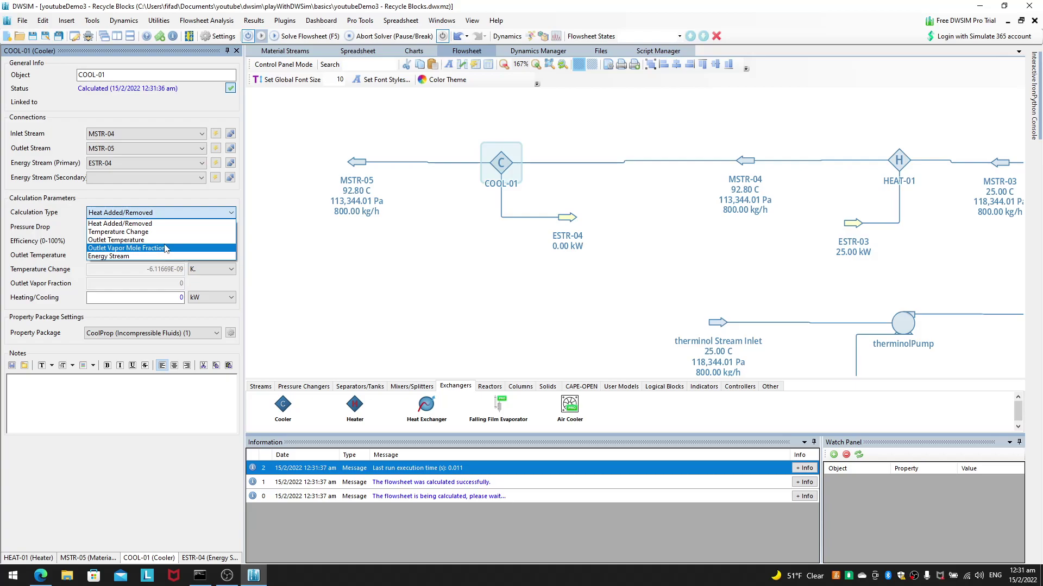
left_click(136, 240)
Step: Examine therminolPump's settings and compare stream temperatures, pressures and energy flows from the pump through the heater to the cooler
left_click_drag(562, 288, 262, 185)
left_click(668, 242)
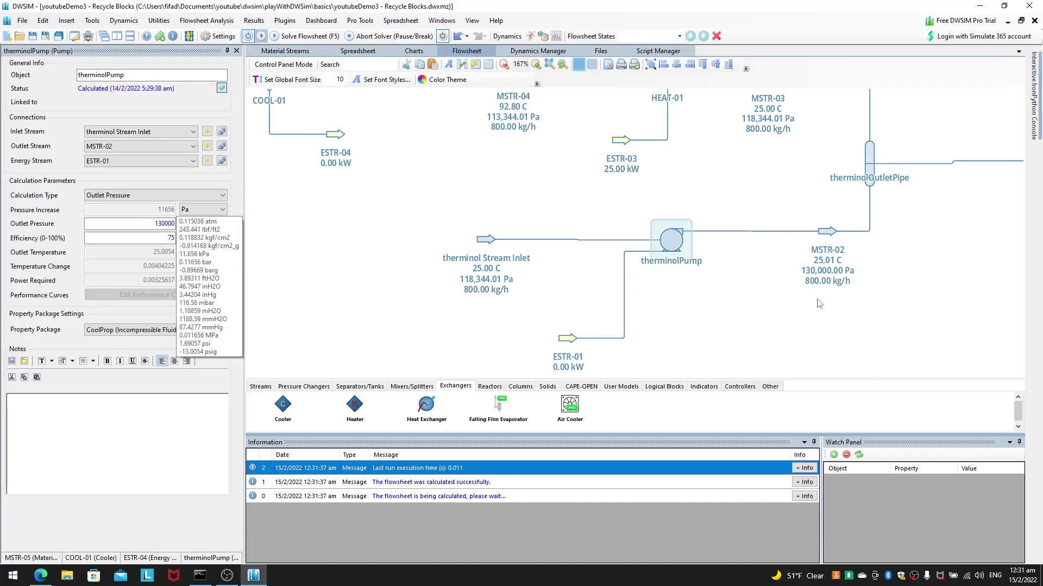
left_click_drag(675, 225, 779, 242)
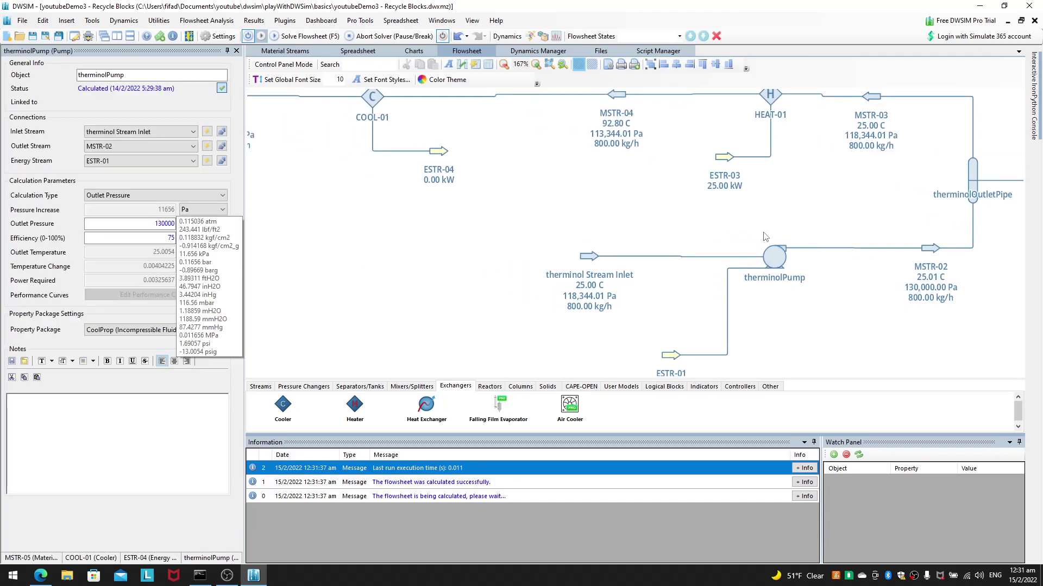
left_click_drag(446, 220, 545, 238)
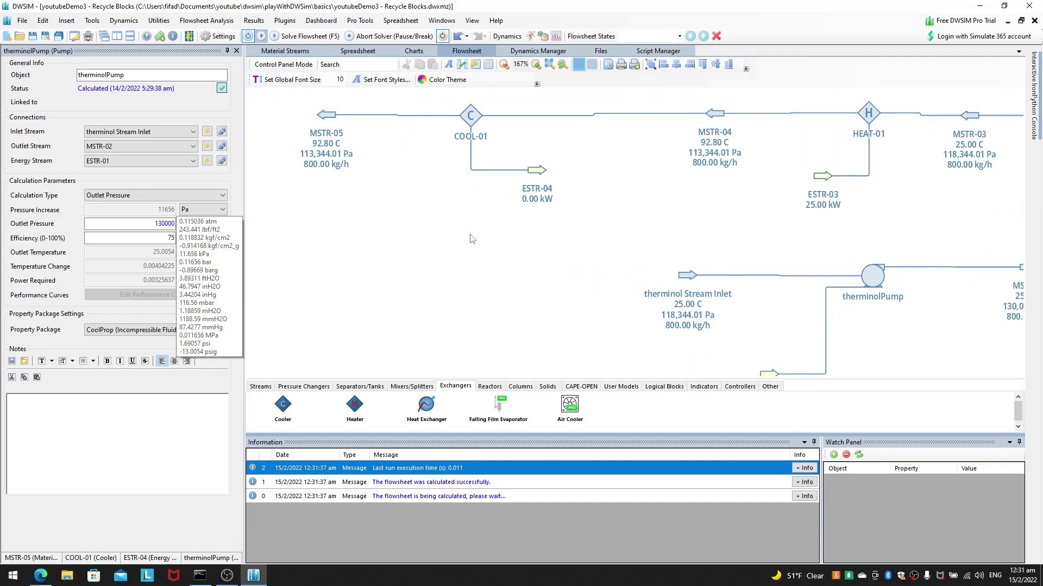
left_click_drag(472, 239, 527, 274)
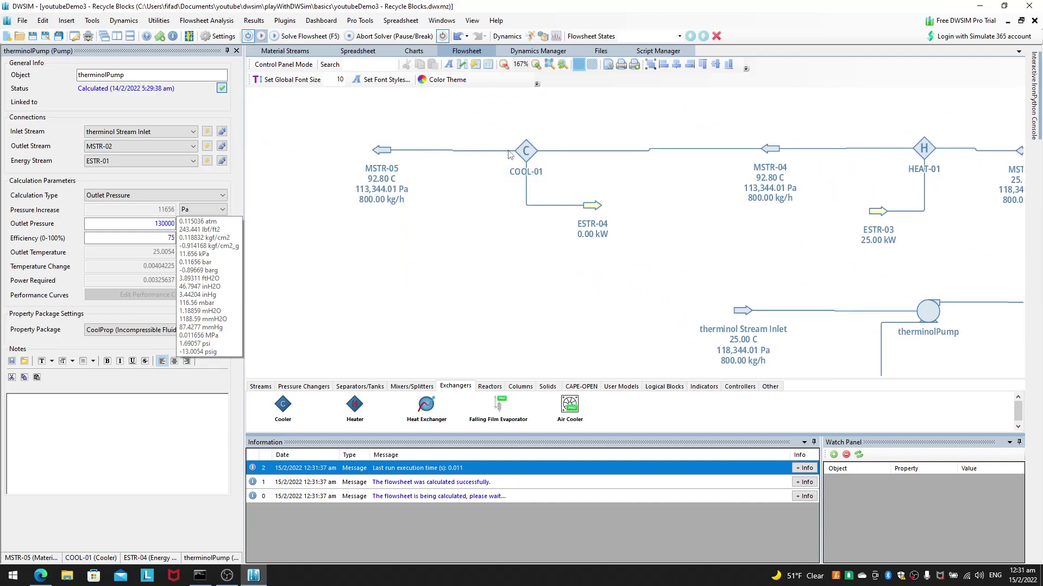
left_click_drag(613, 285, 441, 240)
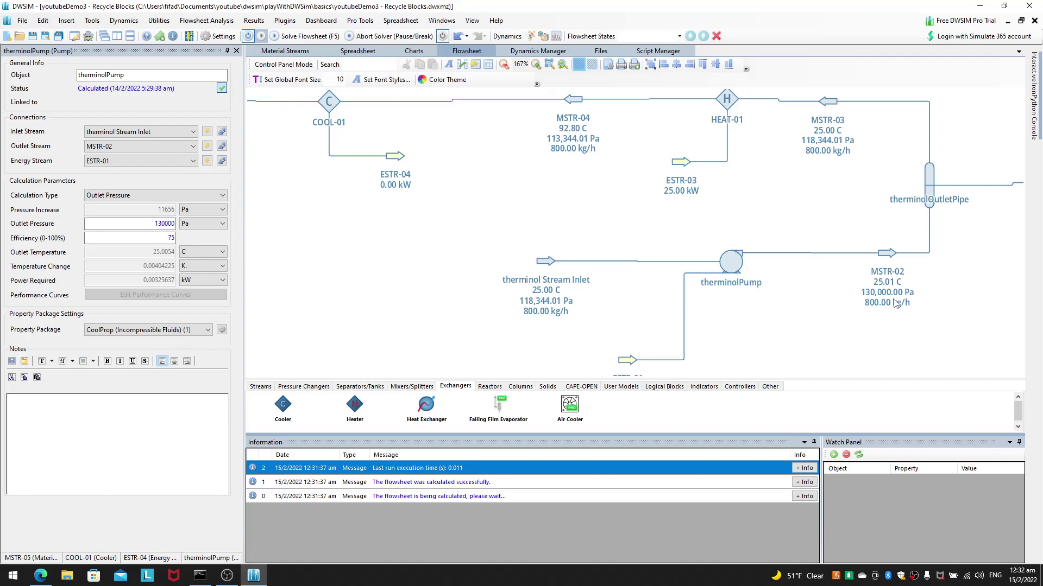
scroll(841, 317, "down", 2)
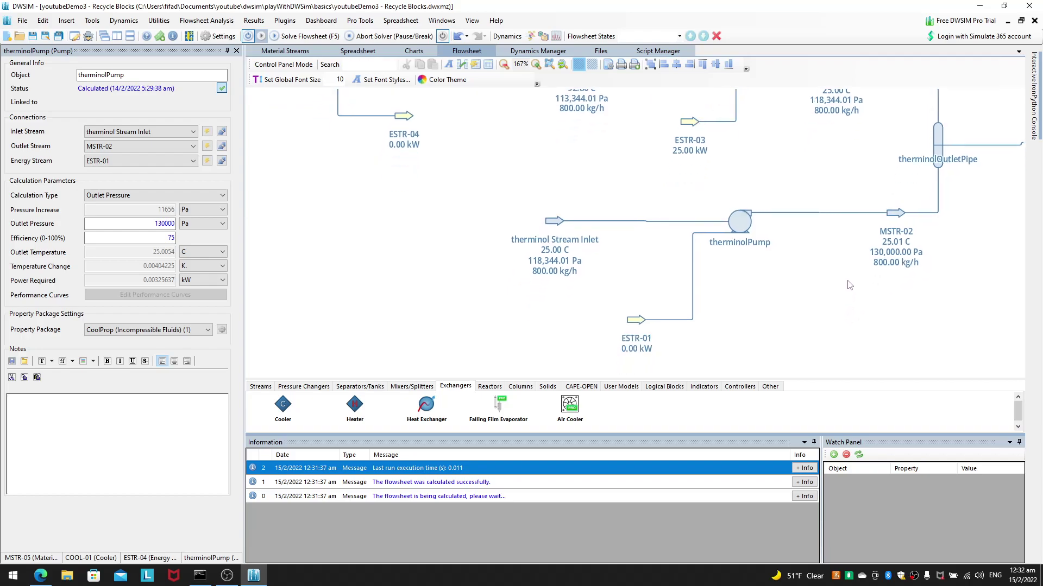
scroll(805, 282, "up", 2)
scroll(805, 281, "left", 2)
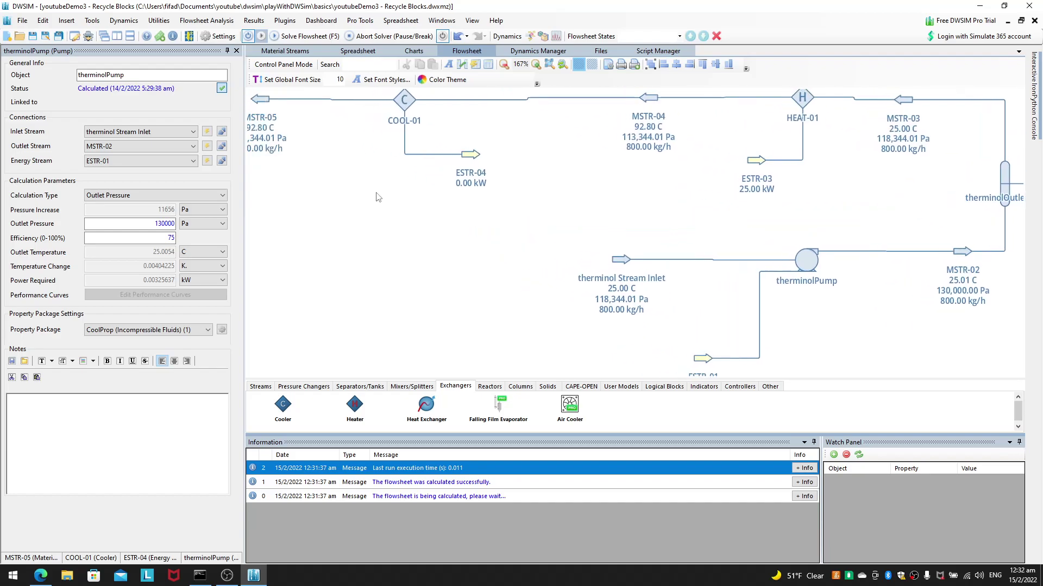
scroll(412, 224, "up", 1)
scroll(413, 224, "left", 2)
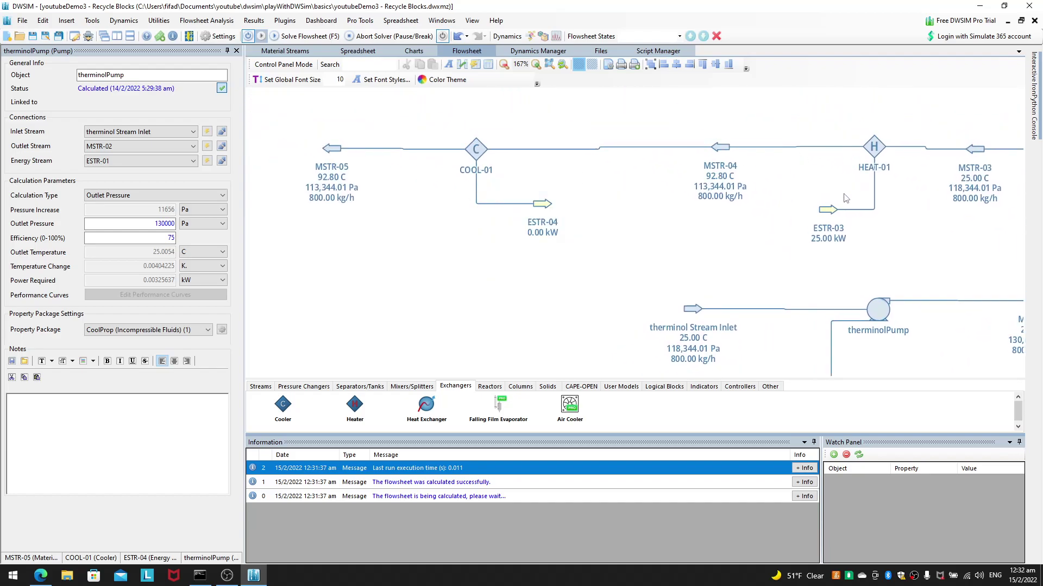
mouse_move(470, 146)
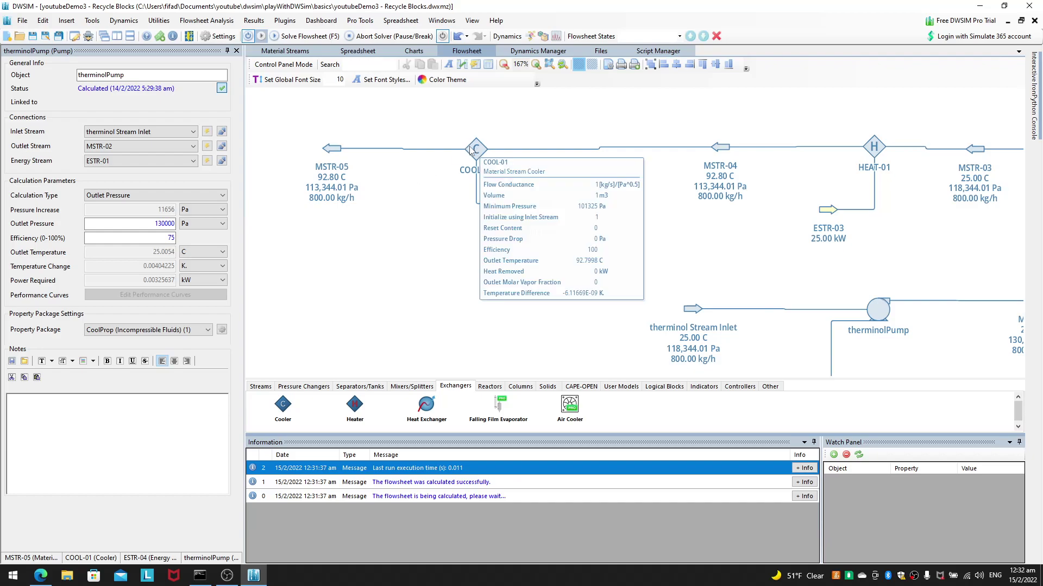
scroll(563, 246, "right", 3)
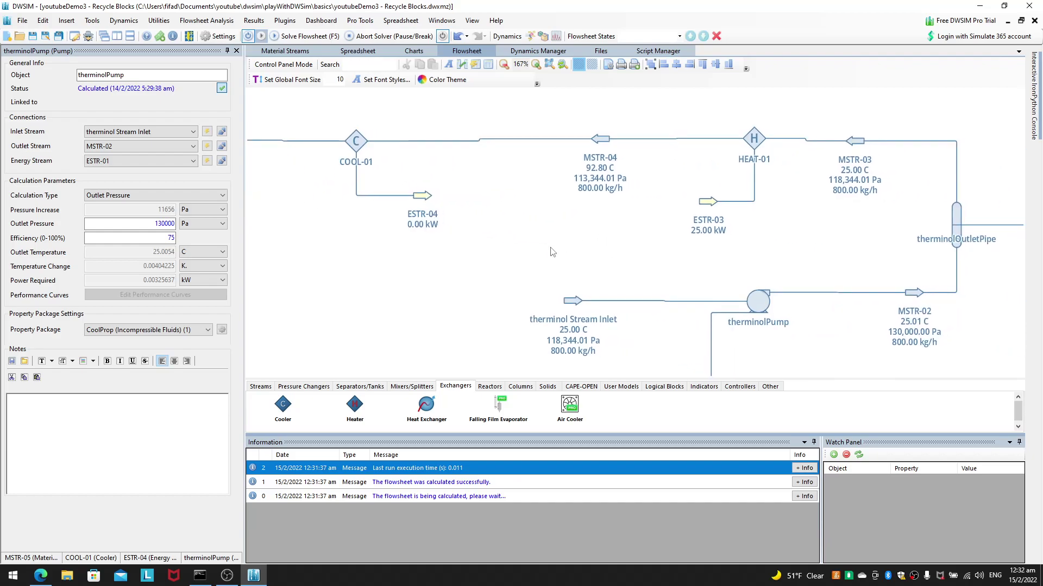
scroll(602, 258, "left", 3)
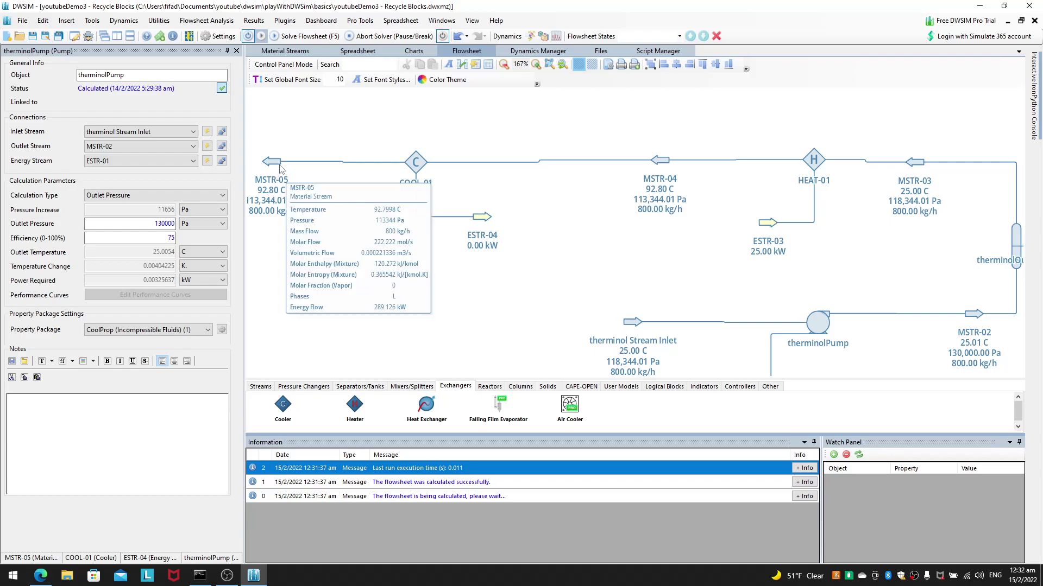
left_click_drag(274, 175, 324, 137)
mouse_move(540, 182)
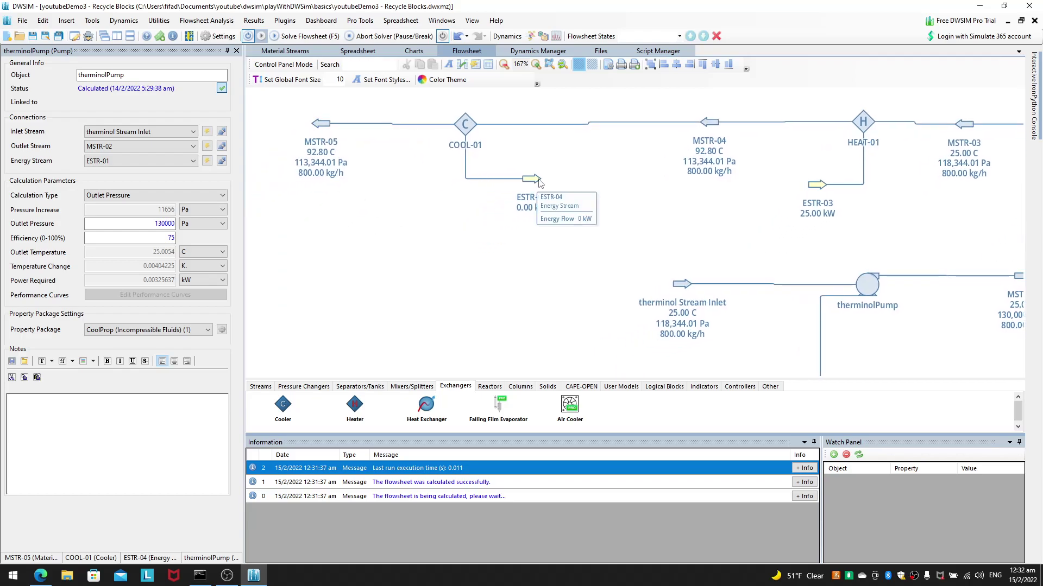
Step: Set COOL-01's outlet temperature to 43 °C and check the conditions of its outlet stream MSTR-05
left_click(465, 125)
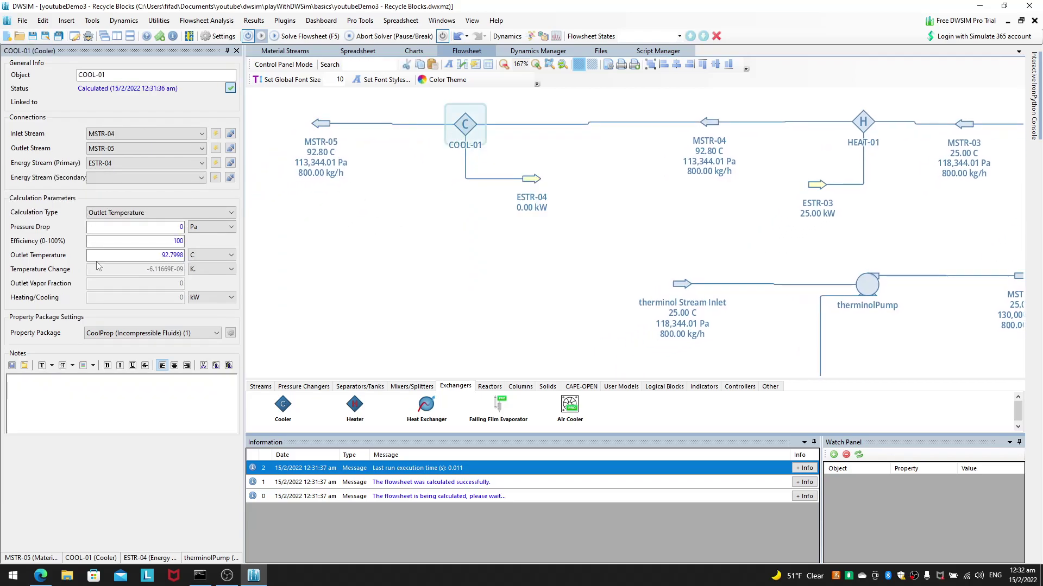
left_click(172, 255)
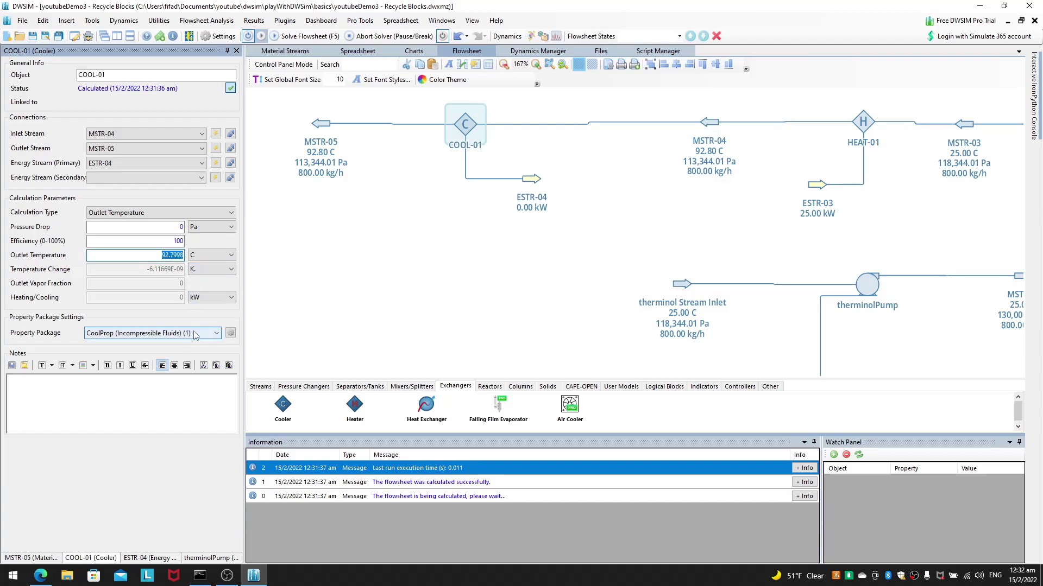
type("43")
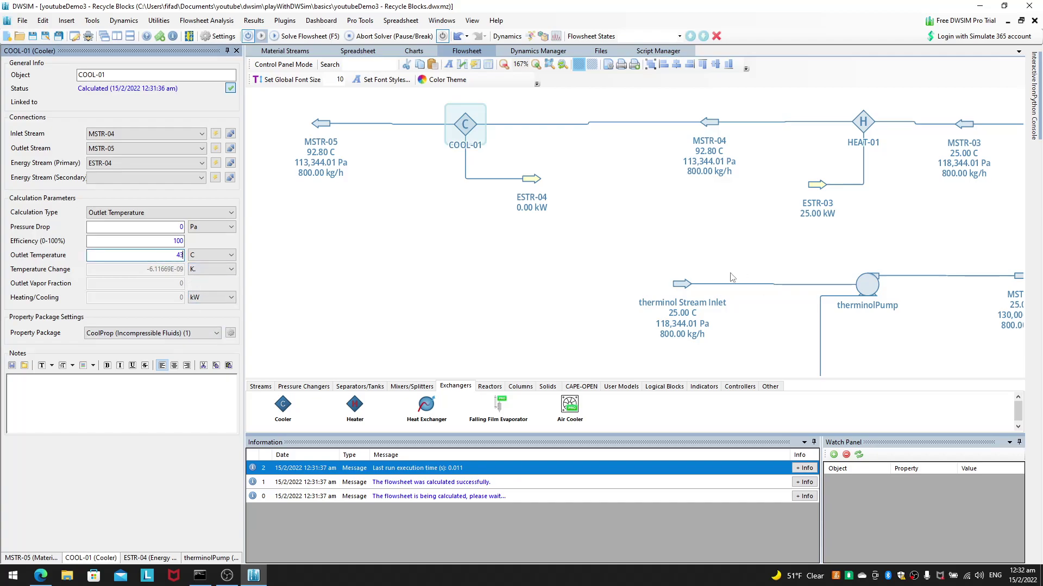
key("Return")
left_click(320, 125)
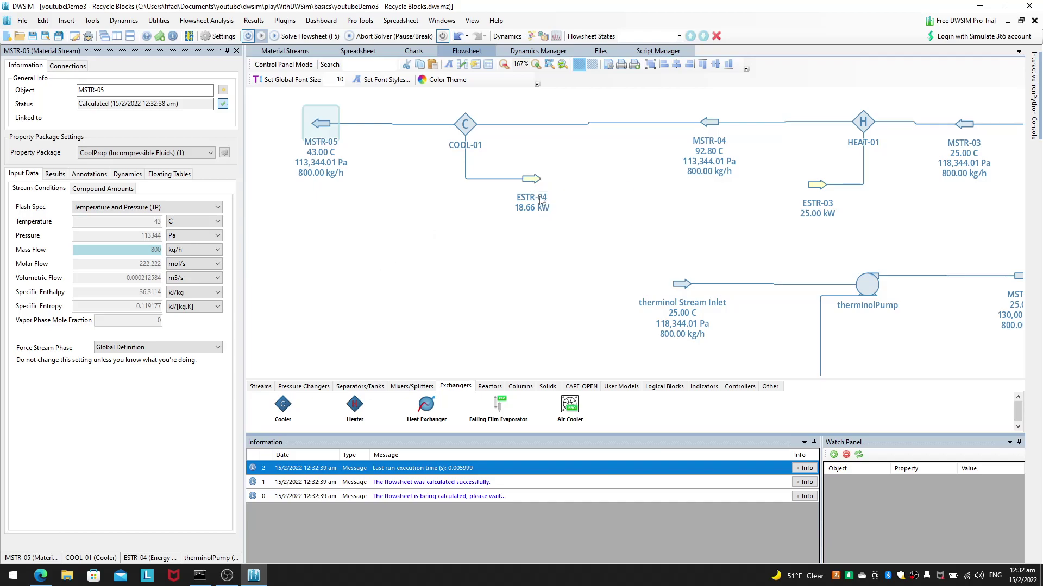
left_click(612, 255)
left_click_drag(612, 254, 602, 253)
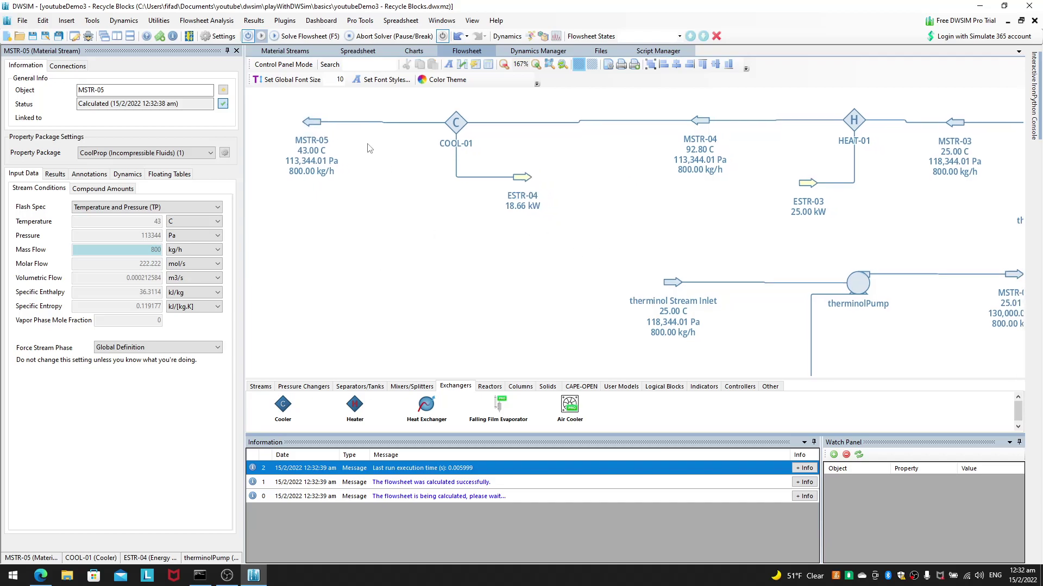
Step: Set COOL-01's pressure drop to 5000 Pa and check the updated conditions of MSTR-05
mouse_move(306, 125)
left_click(456, 123)
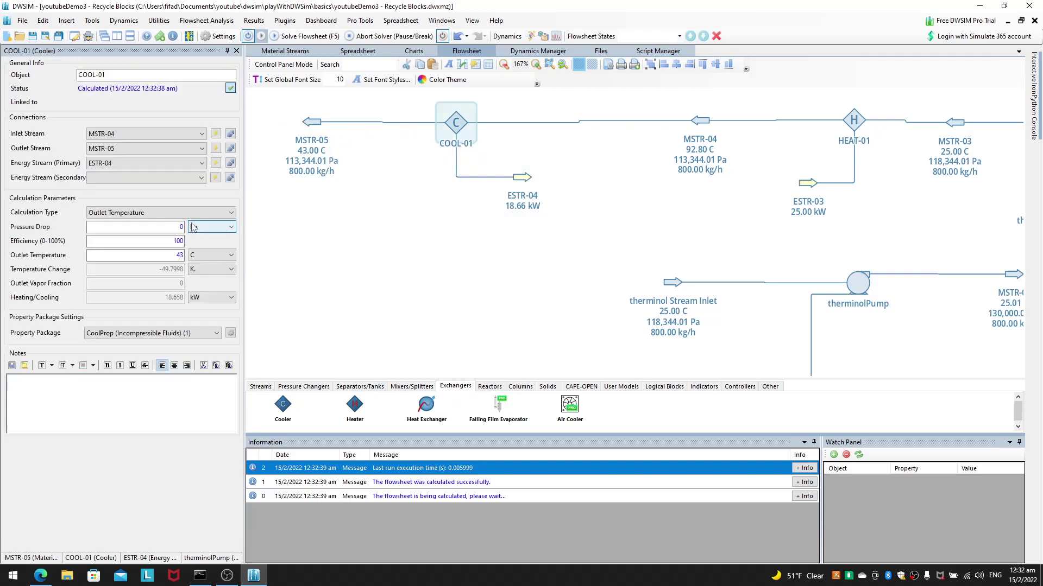
type("5000")
key("Return")
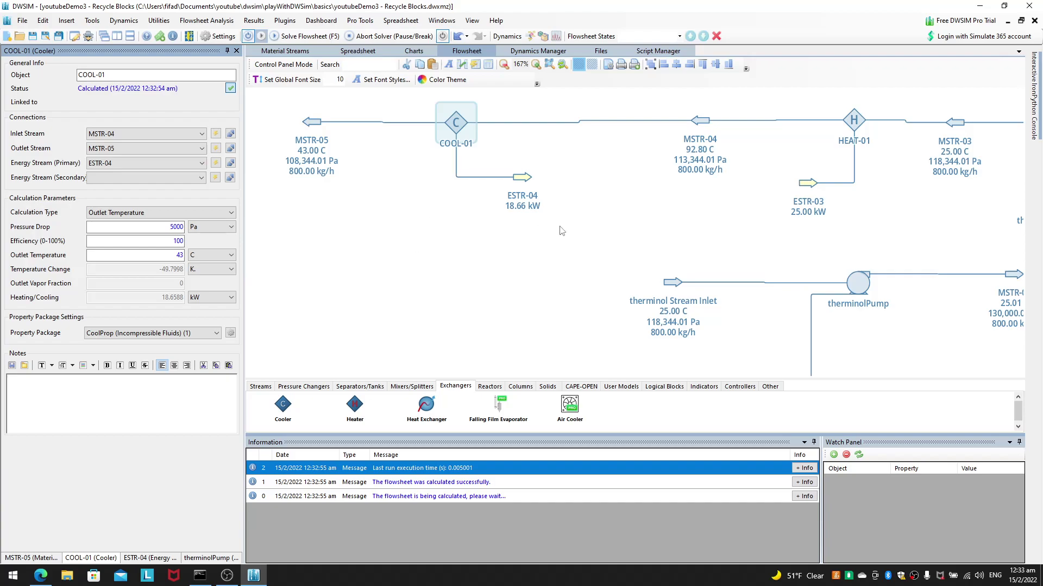
left_click_drag(554, 230, 391, 232)
left_click_drag(459, 224, 589, 223)
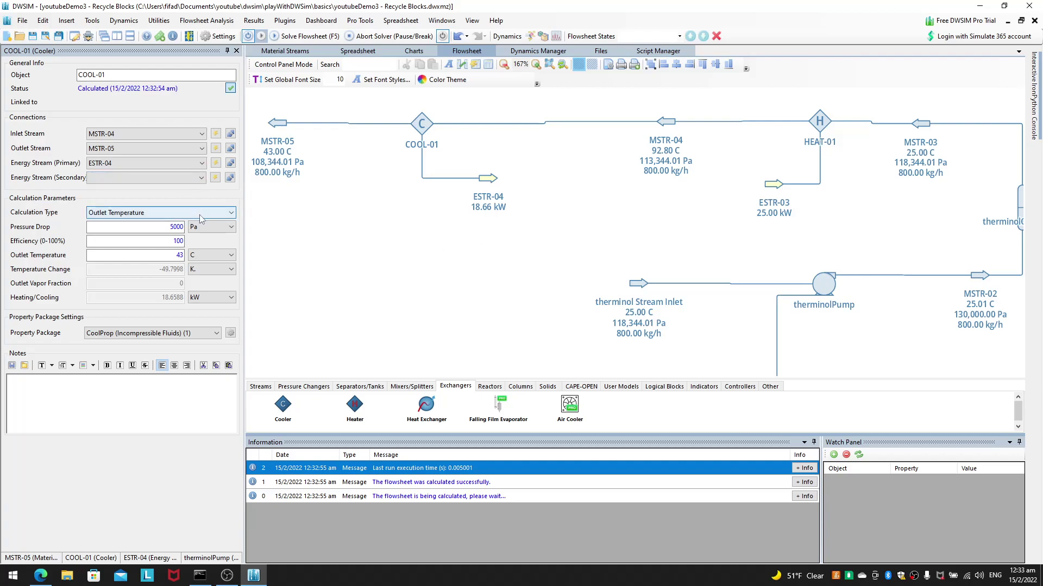
left_click_drag(779, 261, 720, 273)
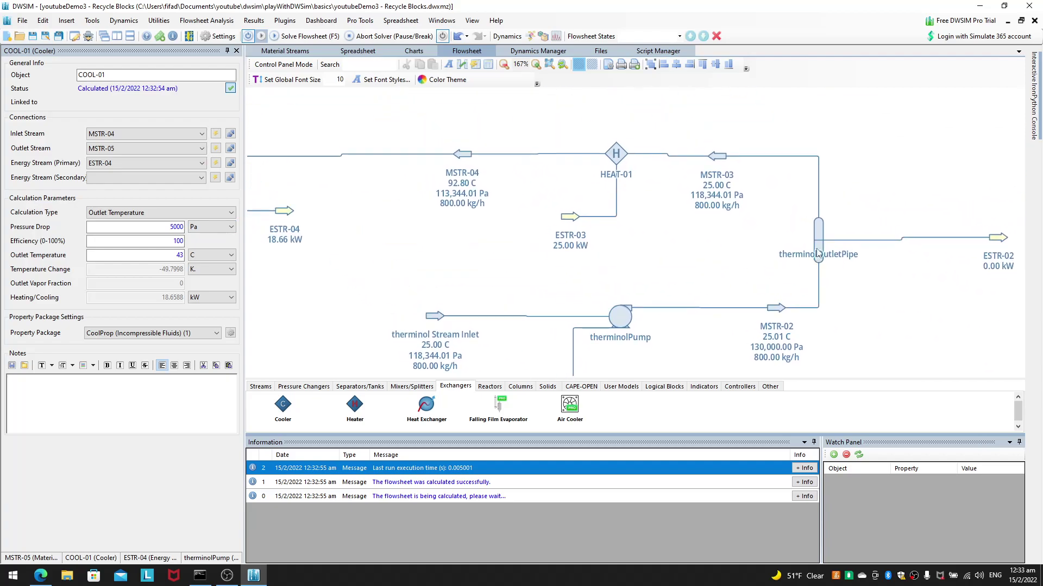
left_click(316, 386)
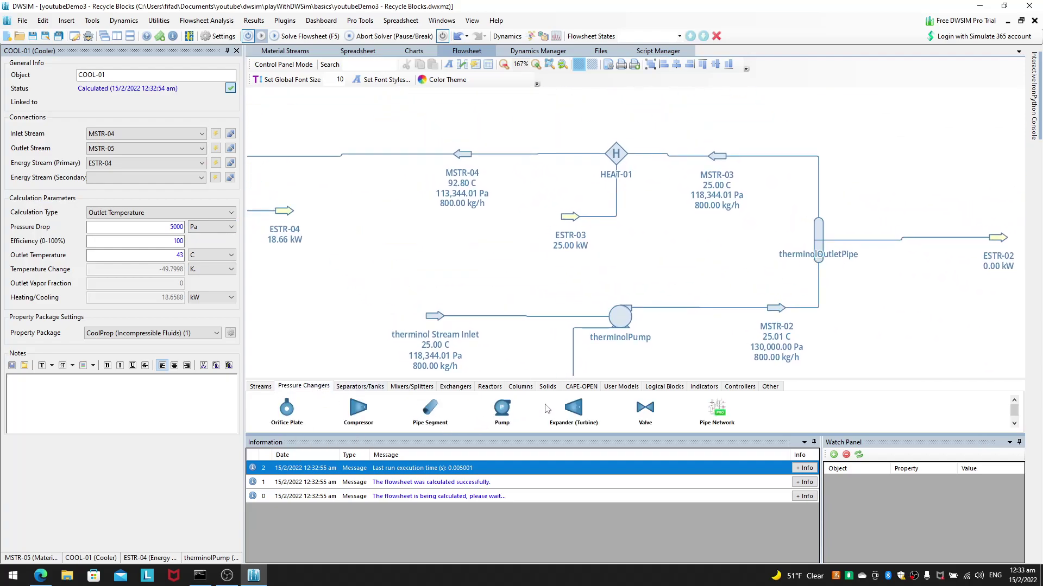
left_click_drag(650, 420, 576, 142)
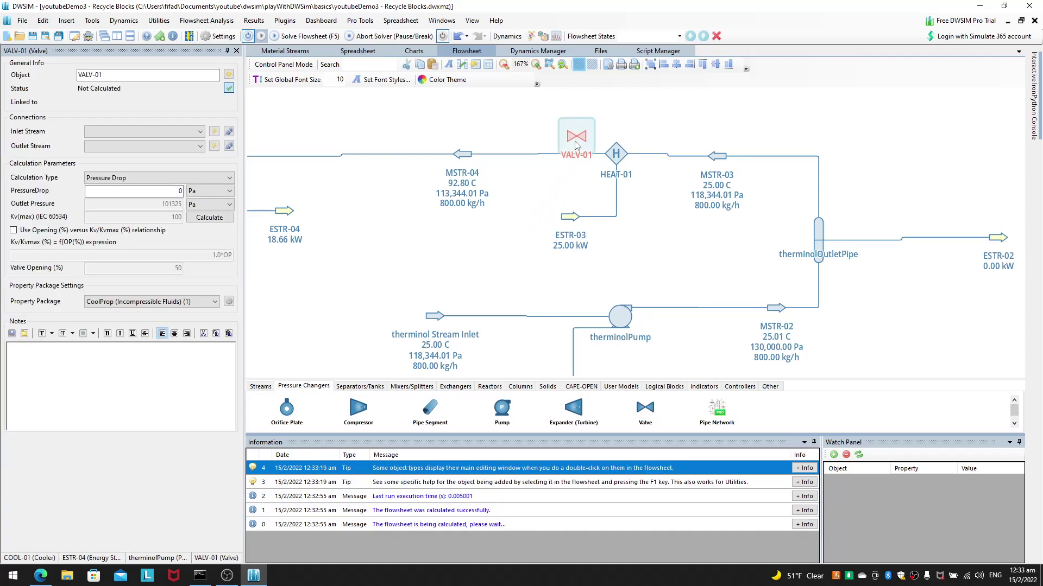
left_click(163, 178)
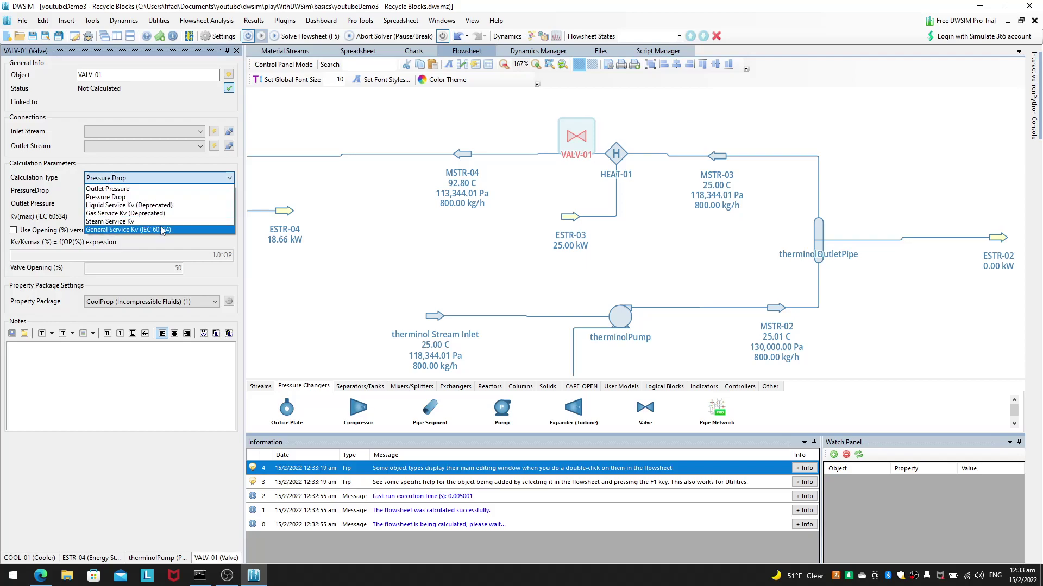
left_click(136, 196)
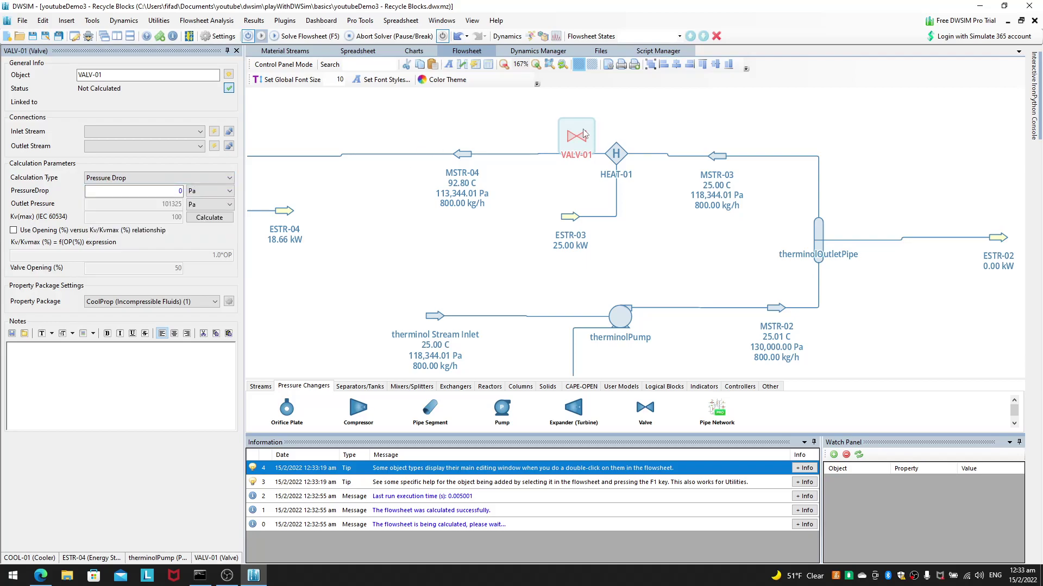
key("Delete")
key("Return")
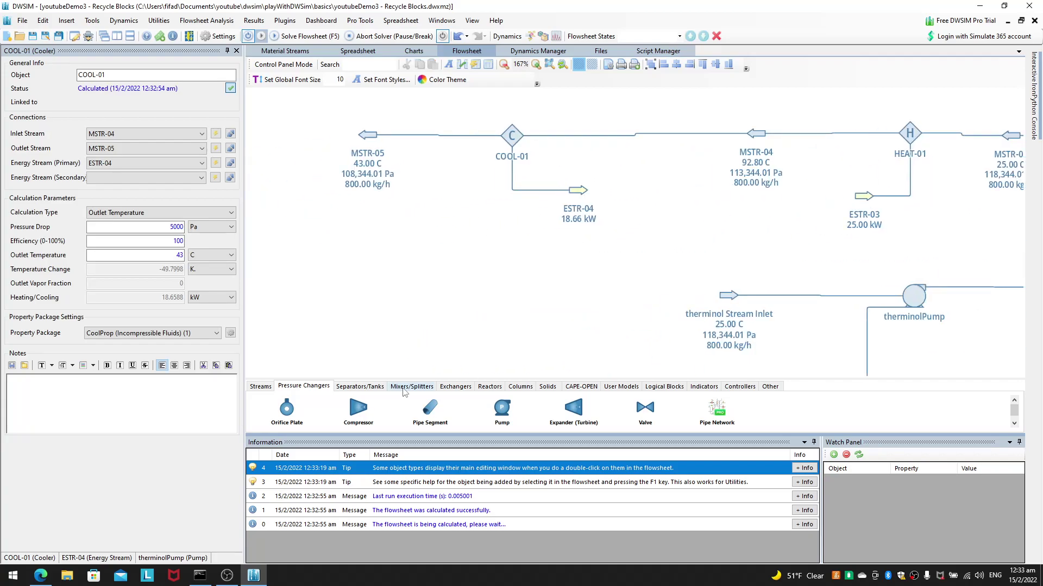
left_click(363, 386)
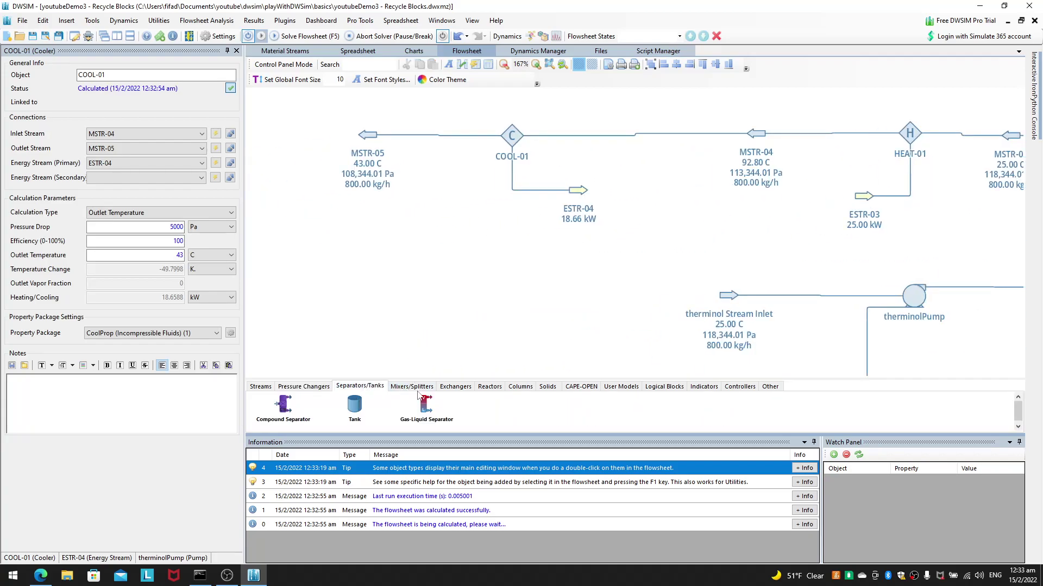
left_click(449, 388)
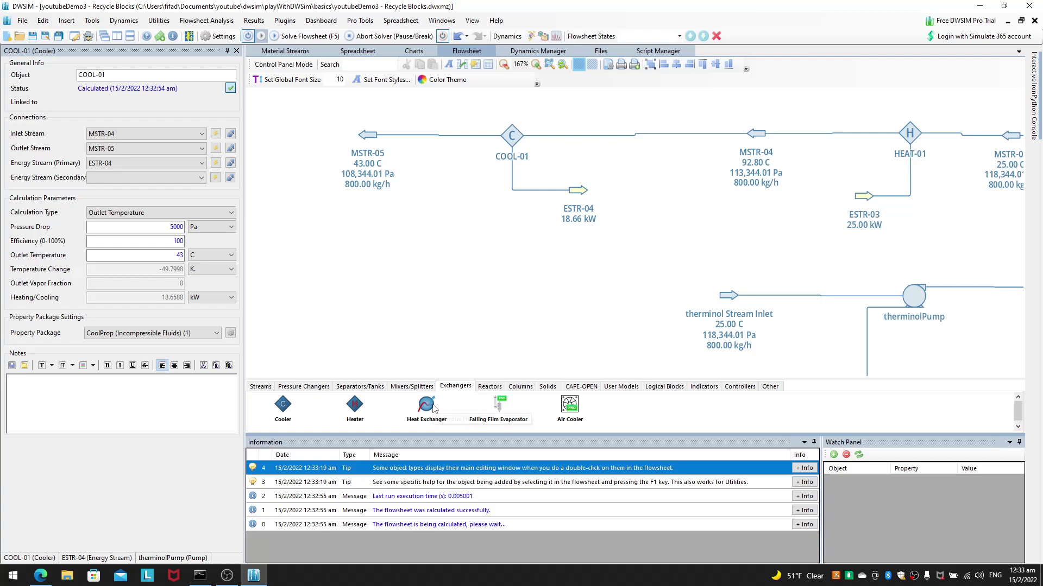
left_click_drag(435, 406, 433, 254)
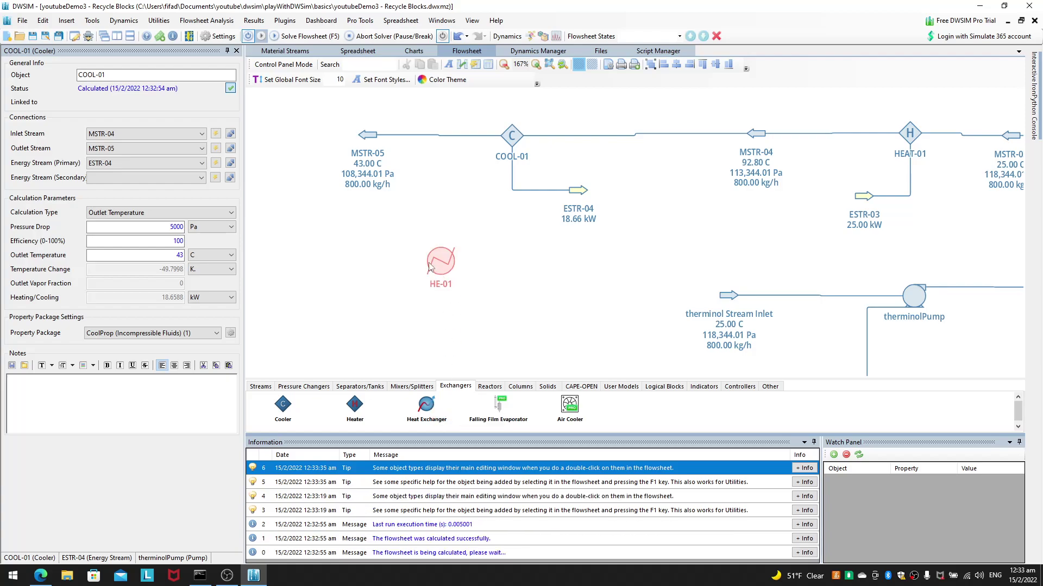
left_click(449, 253)
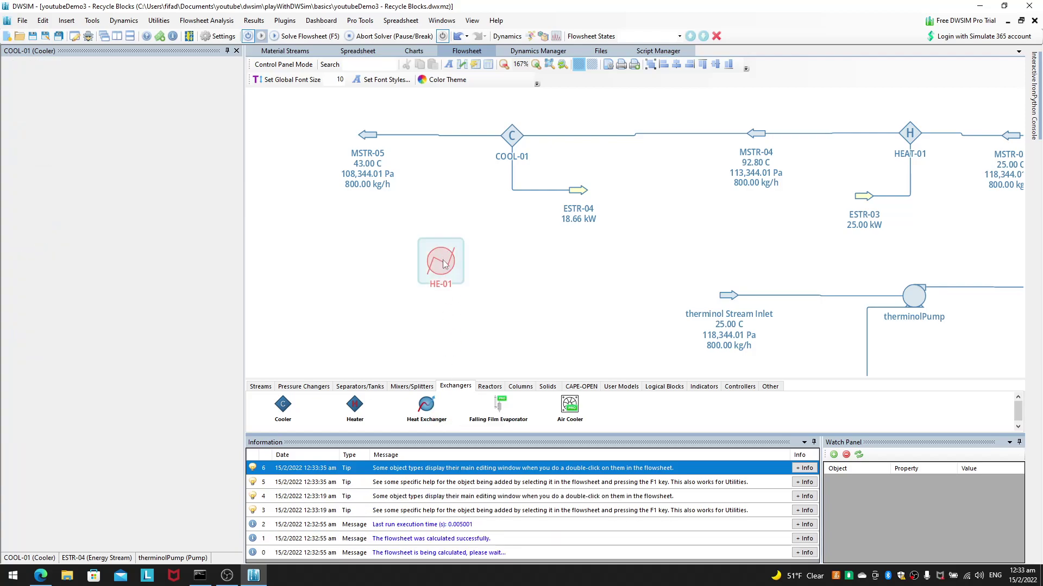
key("Delete")
left_click(506, 326)
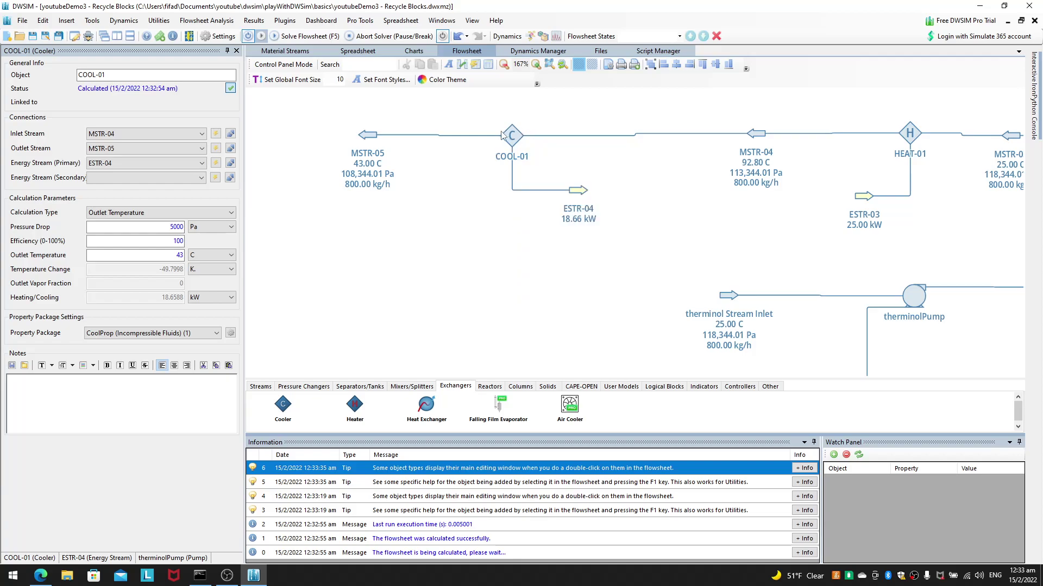
Step: Examine HEAT-01's calculation settings and the streams running from the heater through the cooler
left_click_drag(688, 260, 590, 273)
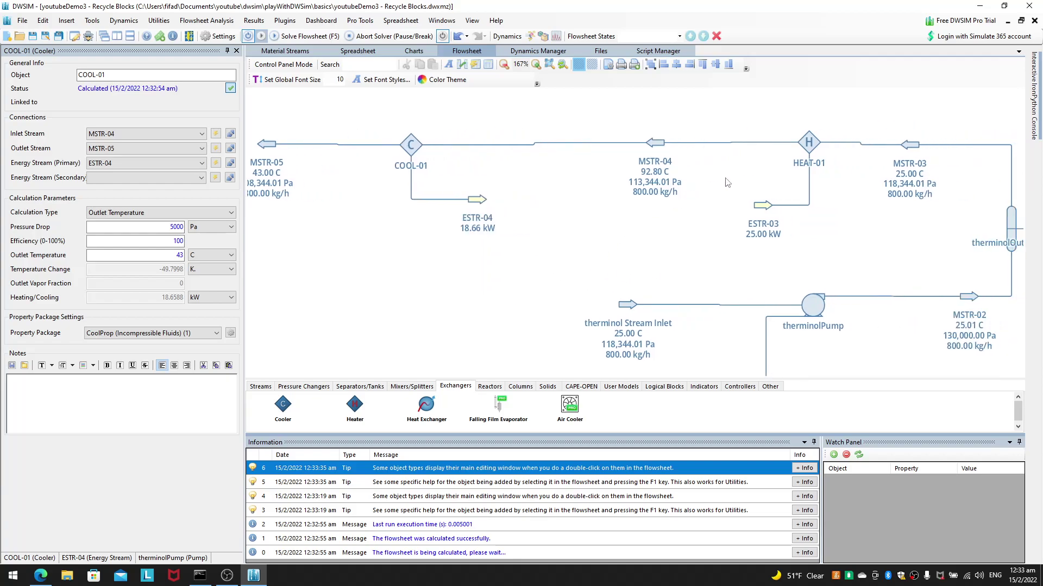
mouse_move(818, 152)
left_click(816, 146)
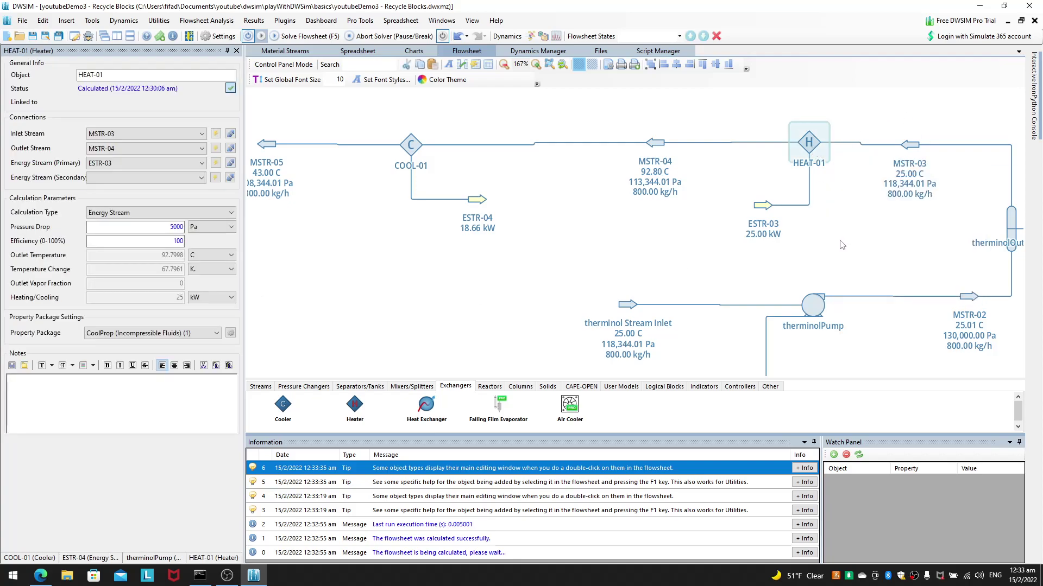
left_click_drag(260, 228, 495, 209)
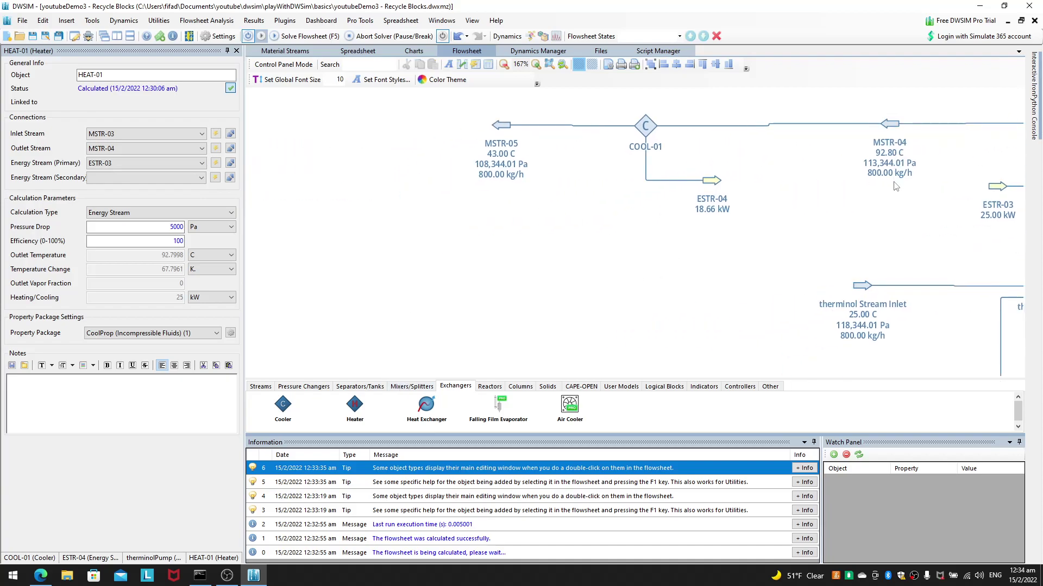
left_click_drag(895, 187, 775, 191)
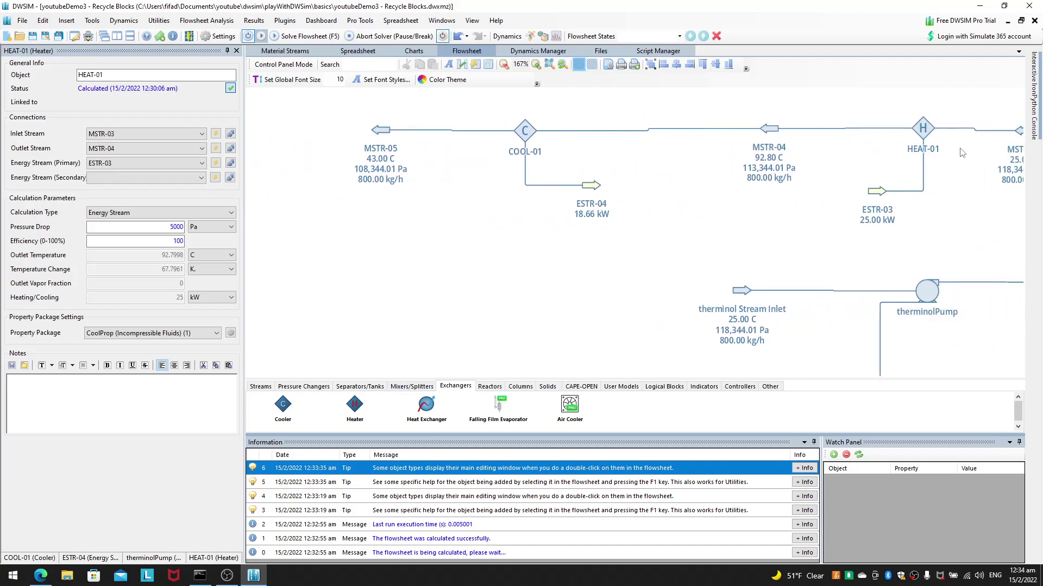
left_click(370, 388)
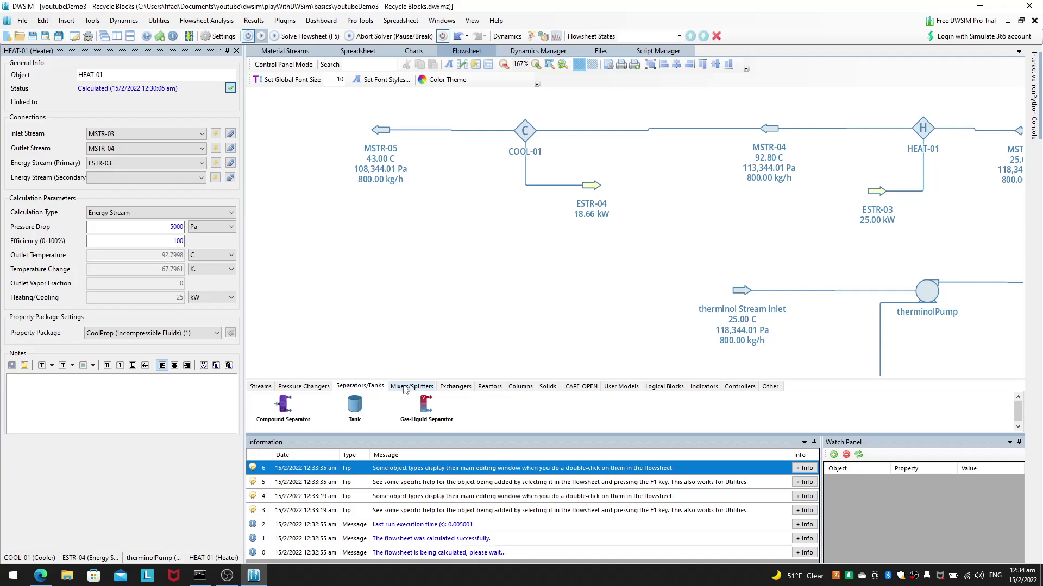
mouse_move(376, 133)
left_click(462, 388)
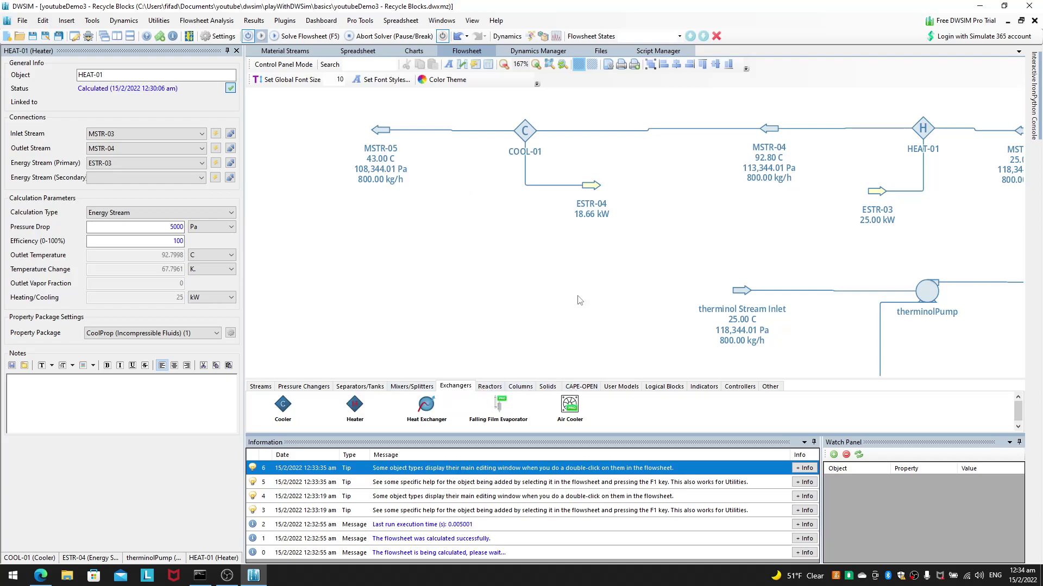
Step: Examine therminolPump's outlet pressure setting and the conditions of its outlet stream MSTR-02
scroll(582, 298, "right", 5)
left_click(711, 272)
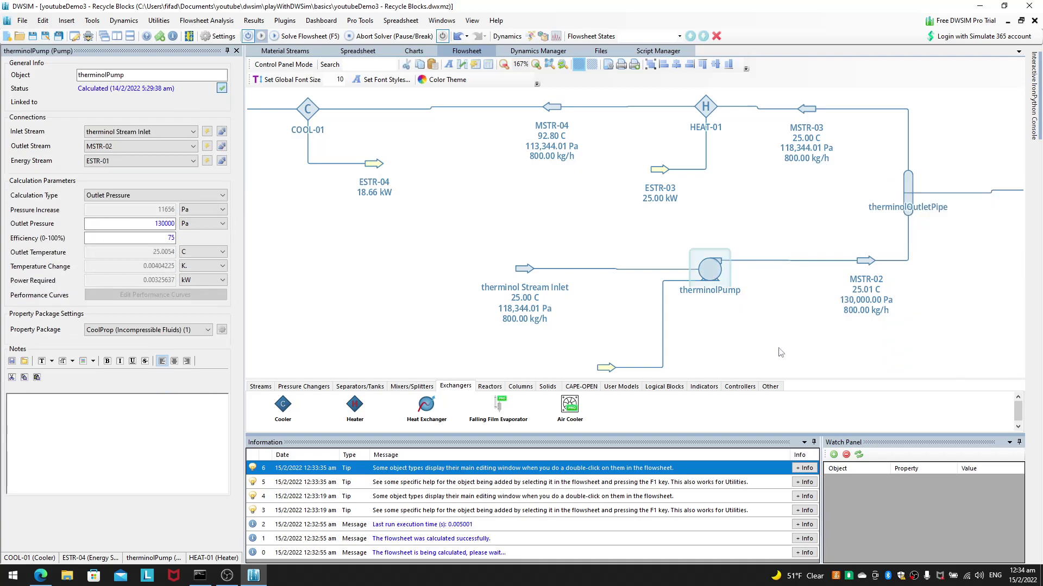
scroll(760, 277, "right", 2)
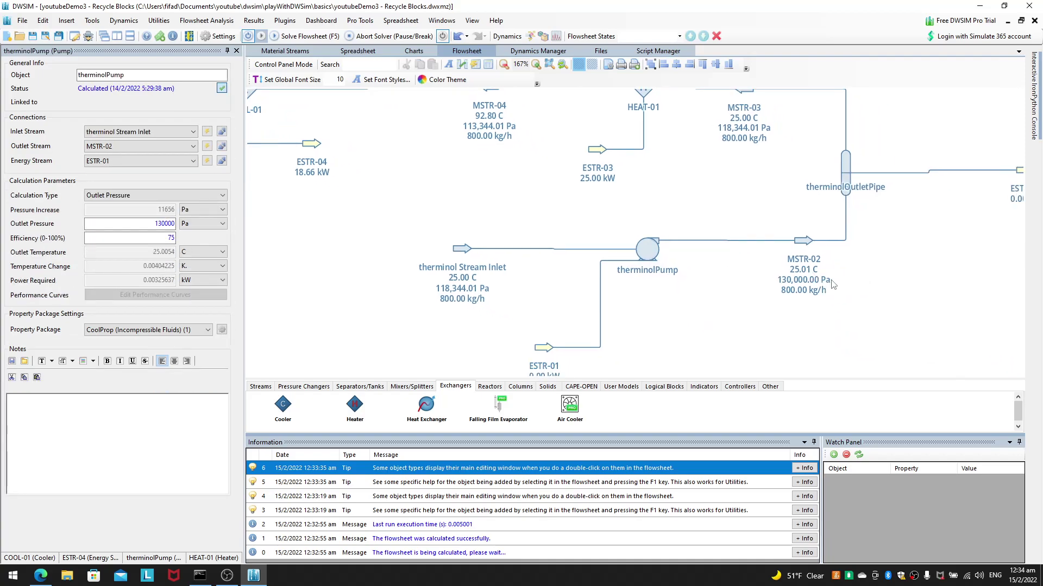
left_click_drag(841, 282, 686, 293)
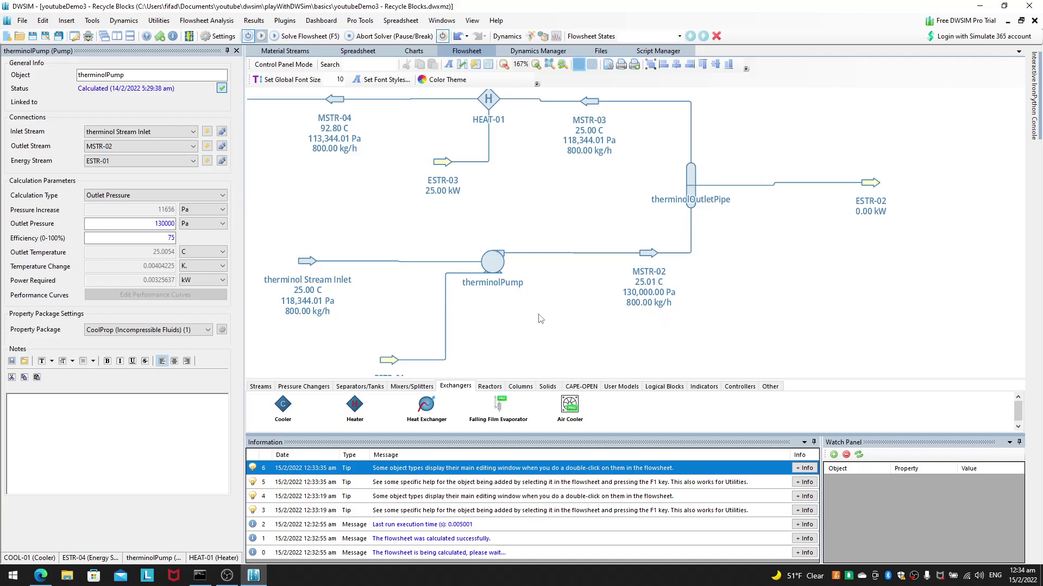
scroll(663, 318, "left", 3)
scroll(664, 318, "left", 1)
mouse_move(650, 274)
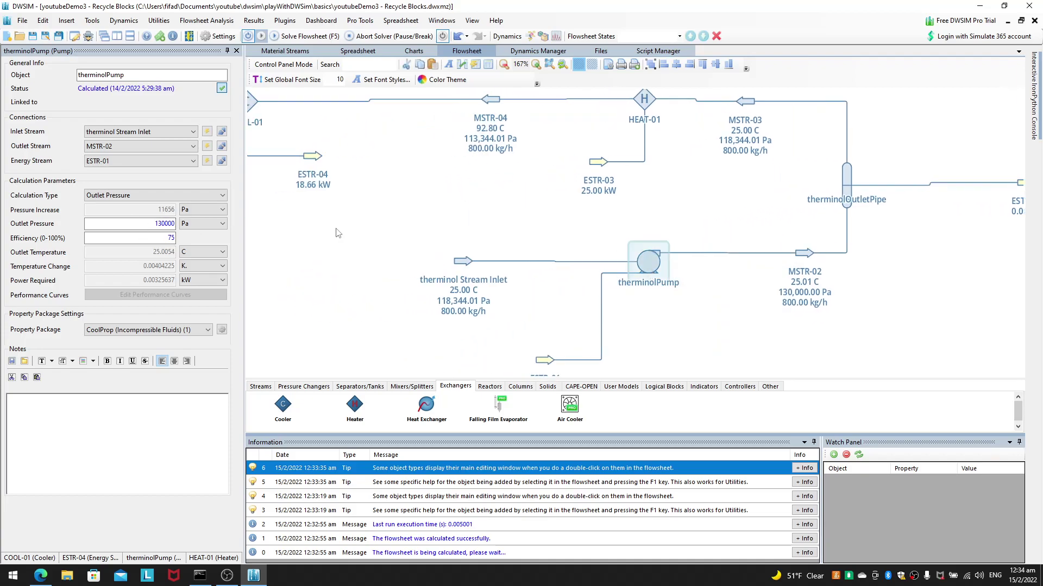
double_click(158, 223)
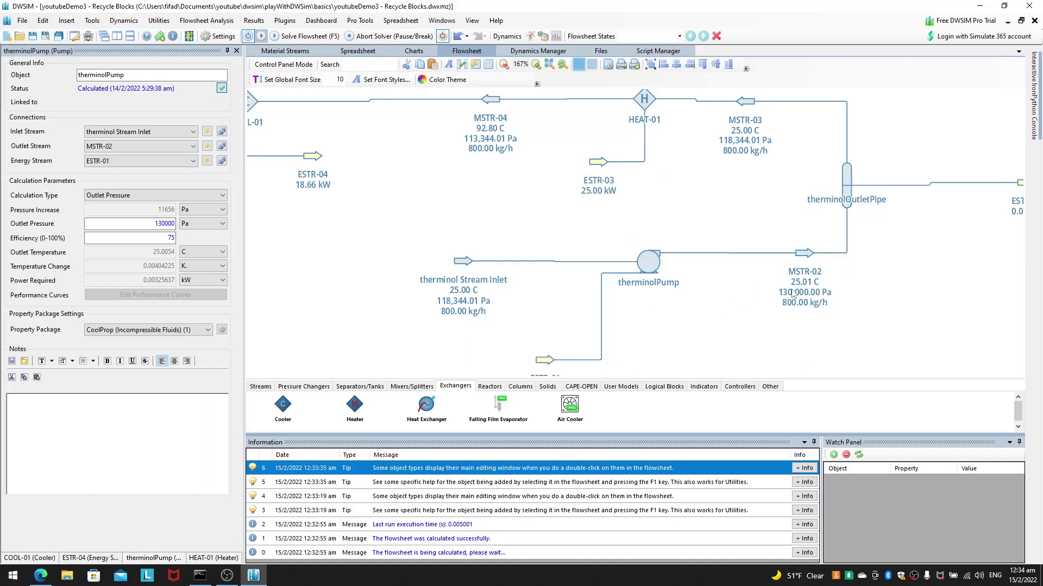
left_click_drag(808, 255, 801, 256)
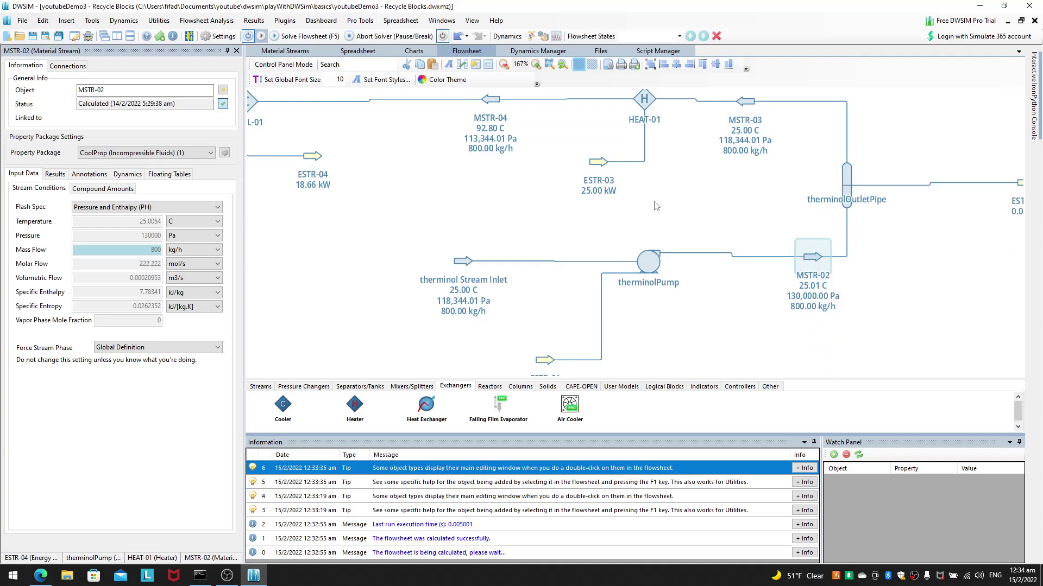
left_click_drag(664, 227, 729, 240)
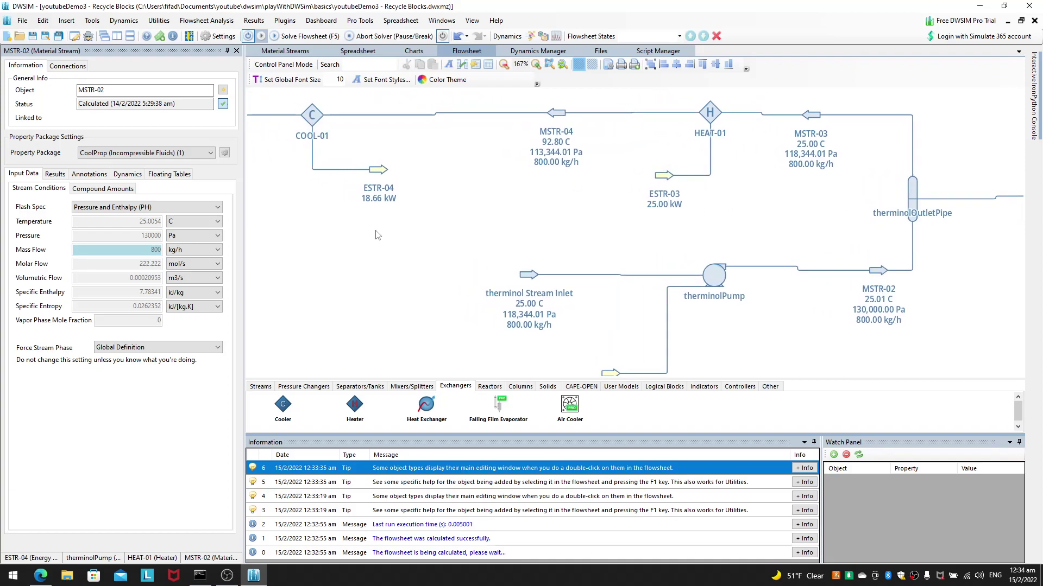
Step: Compare the cooler's inlet stream MSTR-04 and outlet stream MSTR-05 with COOL-01's settings and the therminol Stream Inlet
left_click_drag(377, 234, 537, 281)
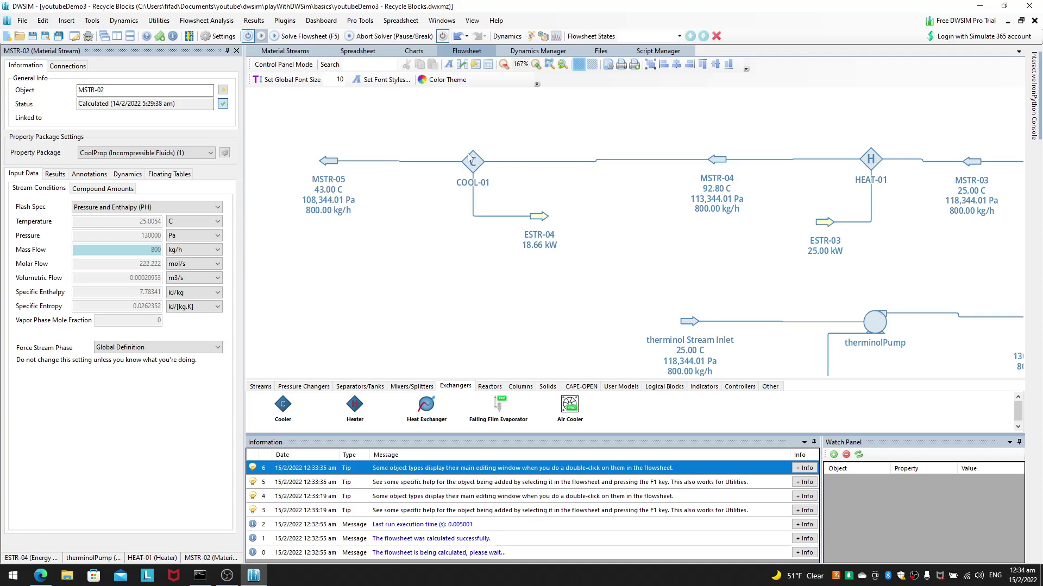
left_click(333, 163)
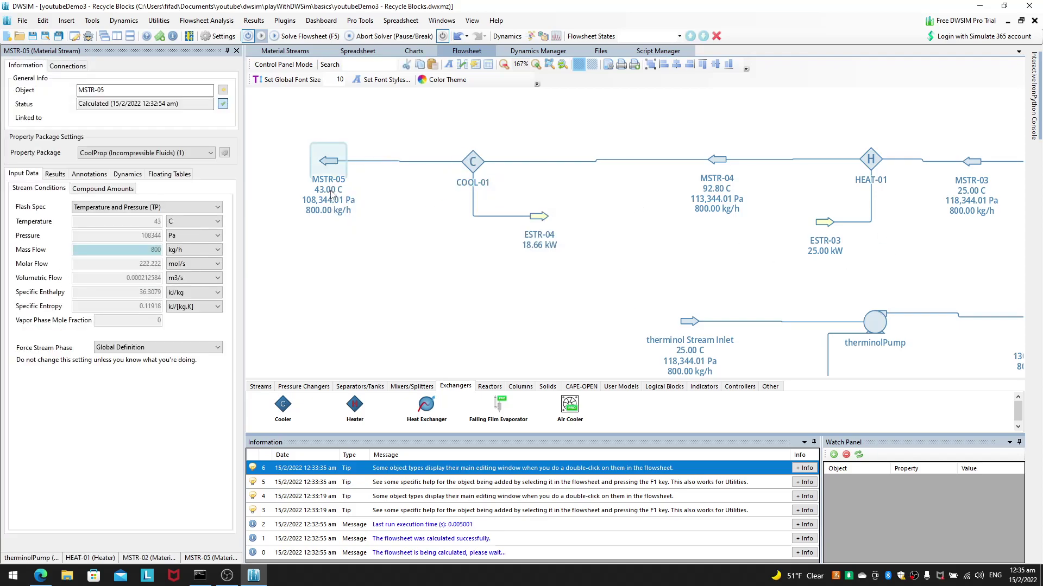
left_click(473, 162)
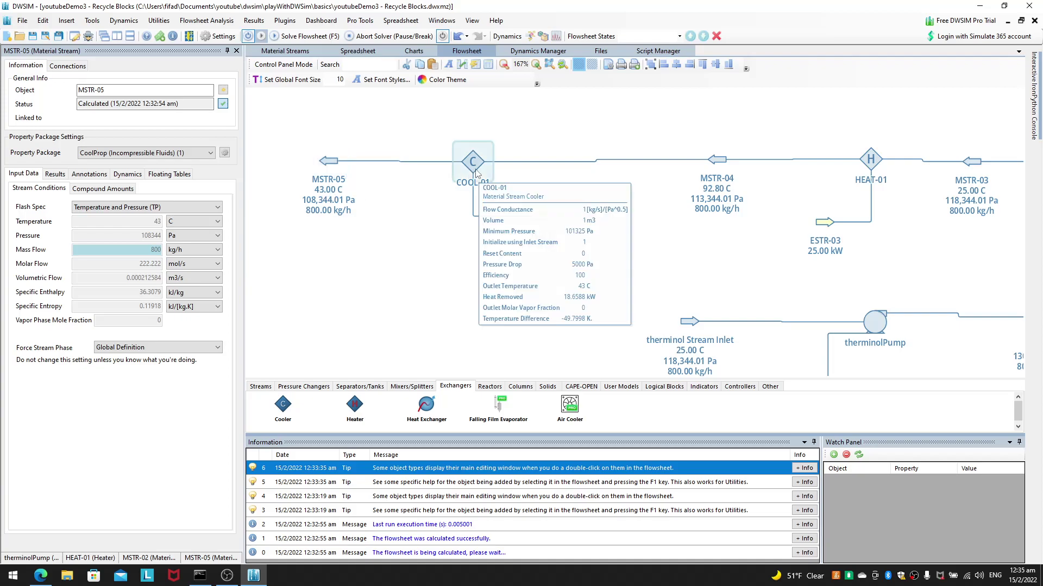
right_click(339, 191)
left_click(317, 192)
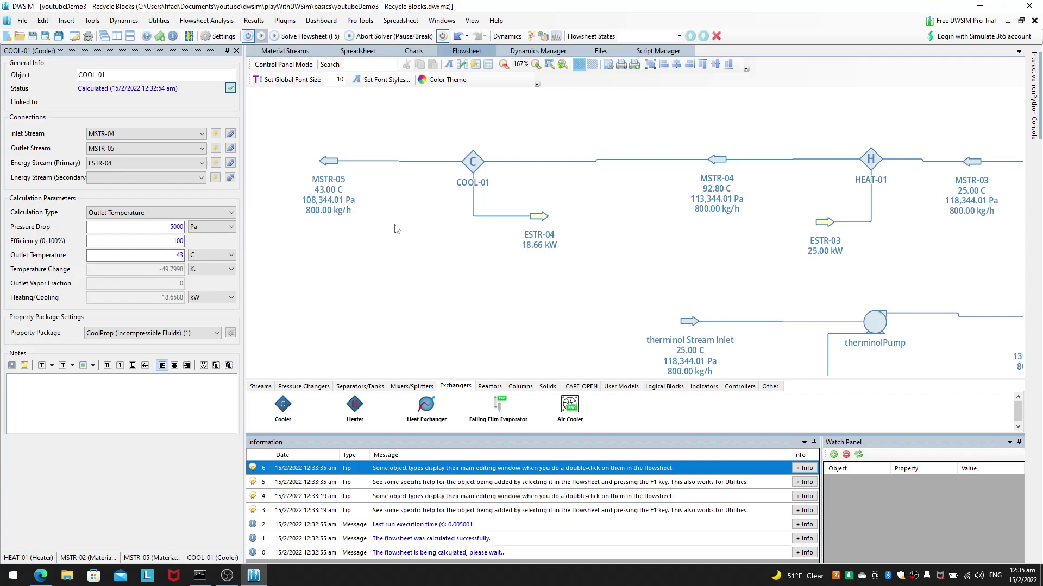
left_click(713, 165)
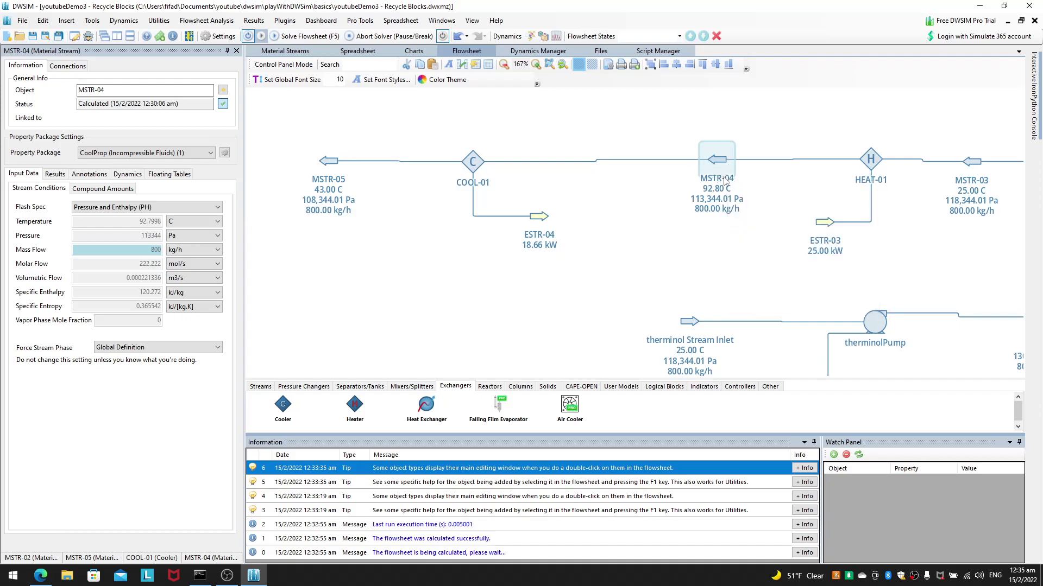
left_click(331, 162)
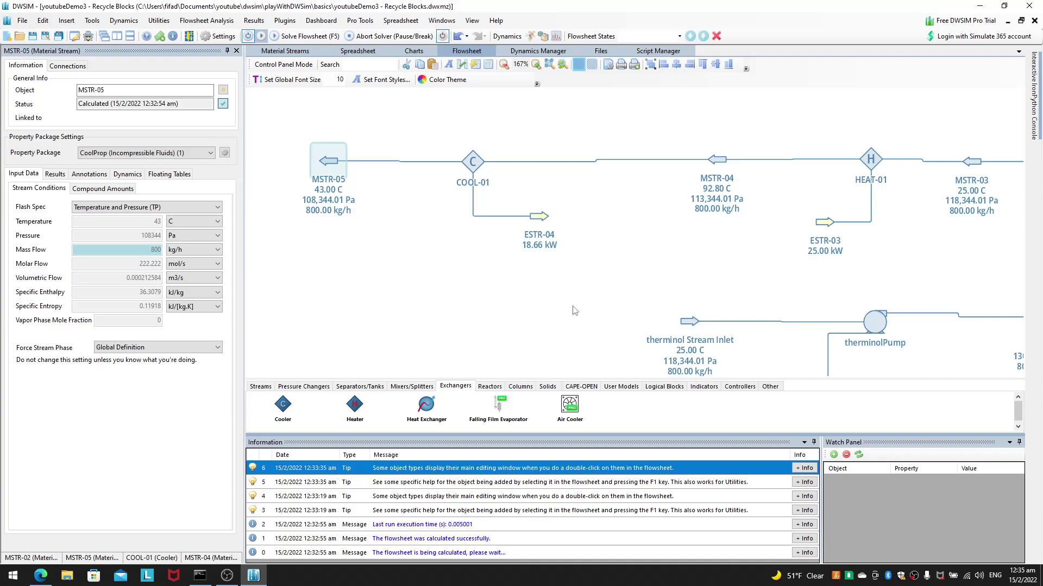
left_click_drag(611, 297, 631, 232)
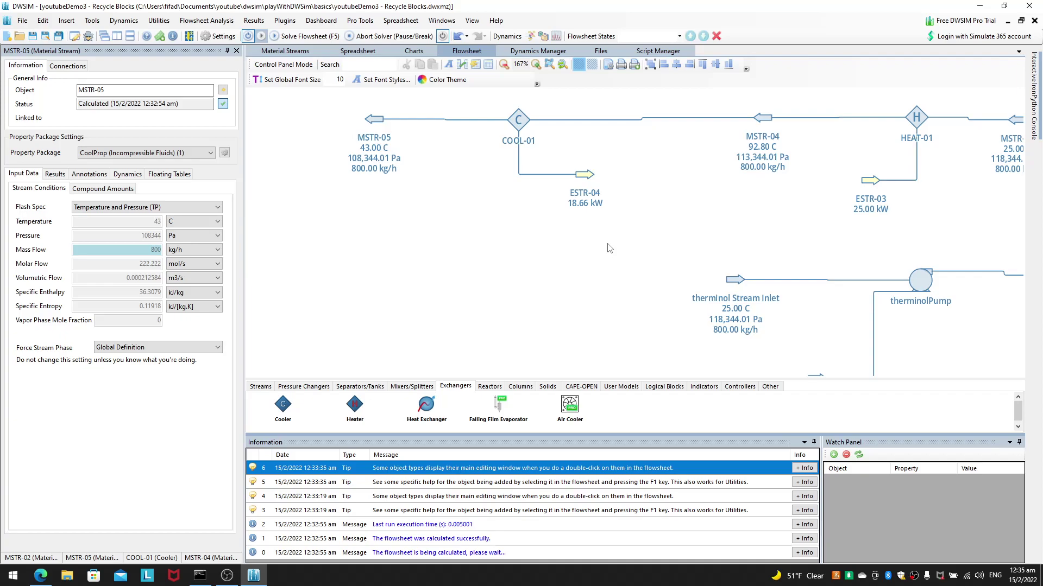
left_click_drag(545, 265, 610, 255)
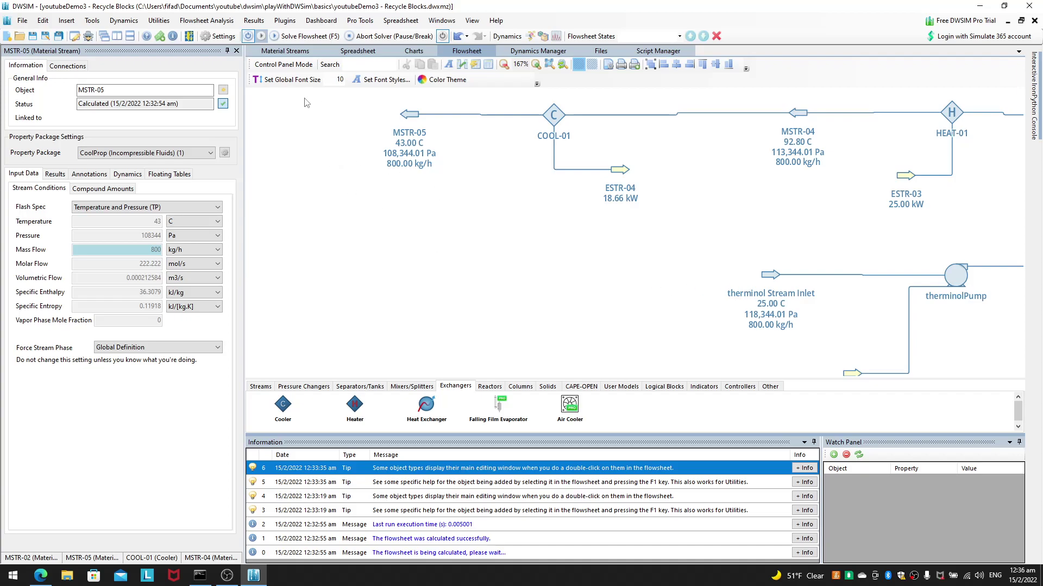
Step: Examine COOL-01's calculation settings and therminolPump's inlet and outlet pressure setup
left_click_drag(525, 247, 494, 275)
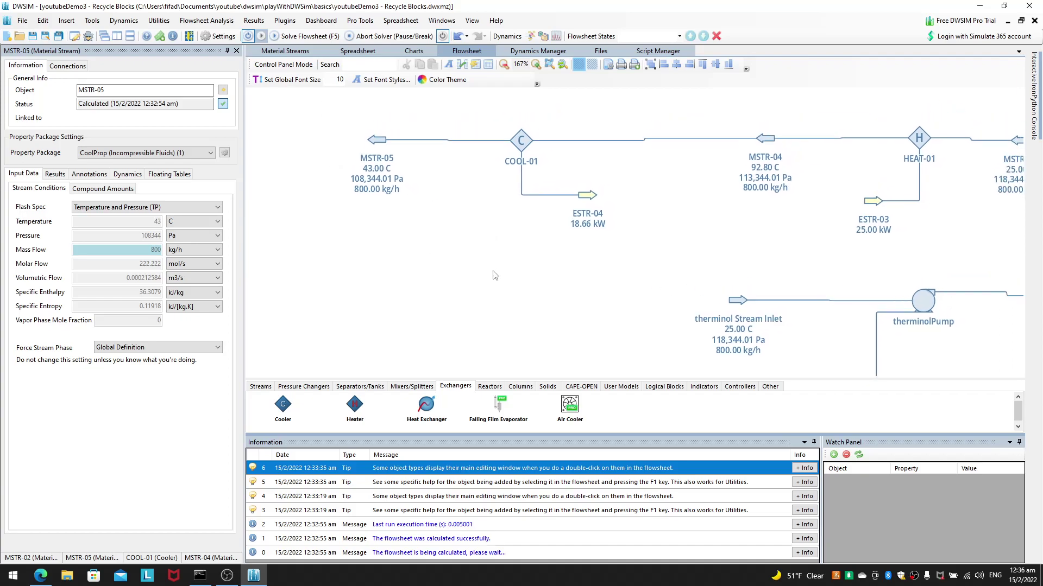
left_click(392, 387)
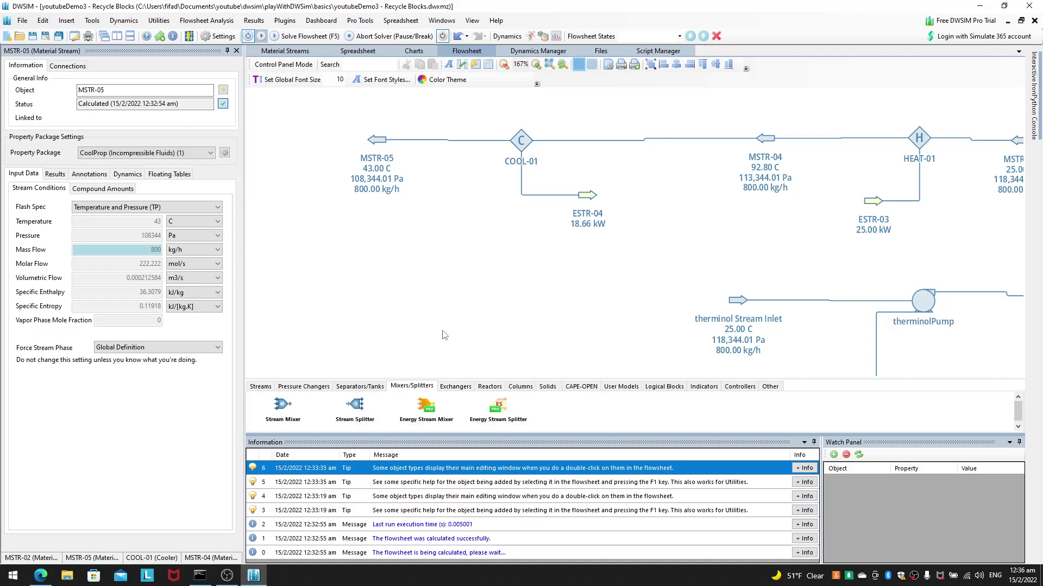
left_click(523, 145)
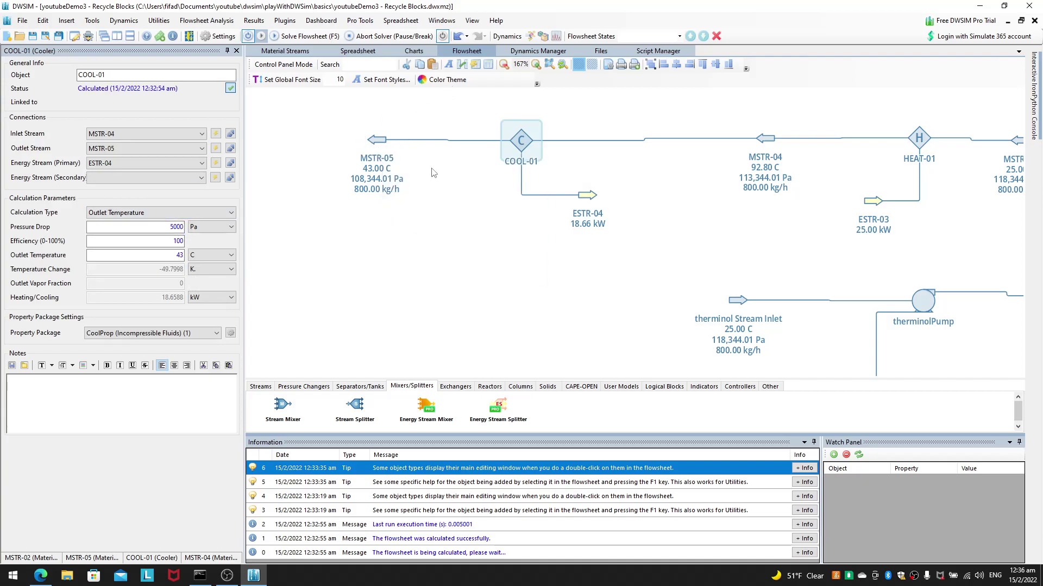
left_click(511, 146)
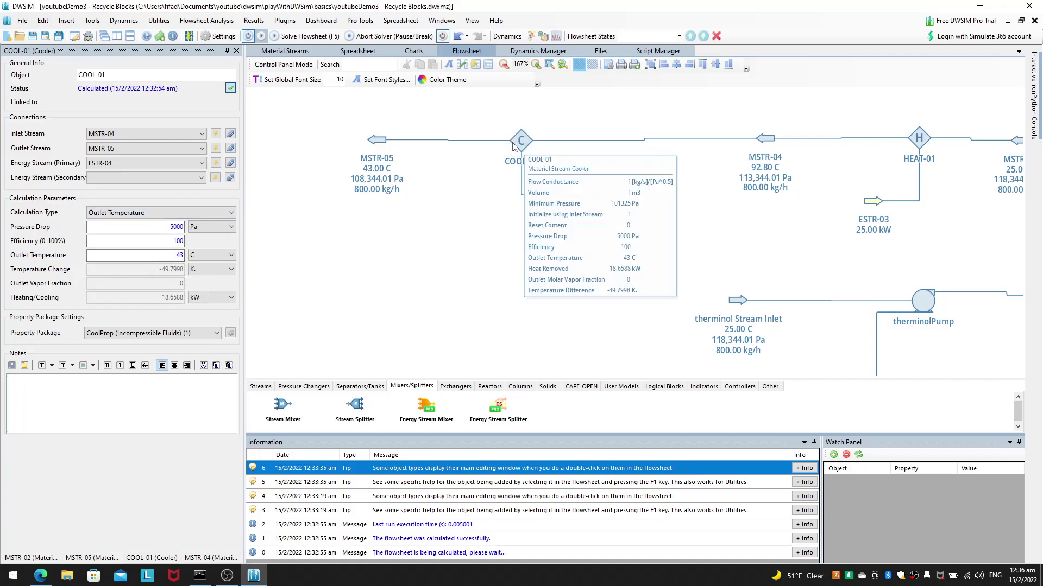
left_click_drag(664, 317, 406, 238)
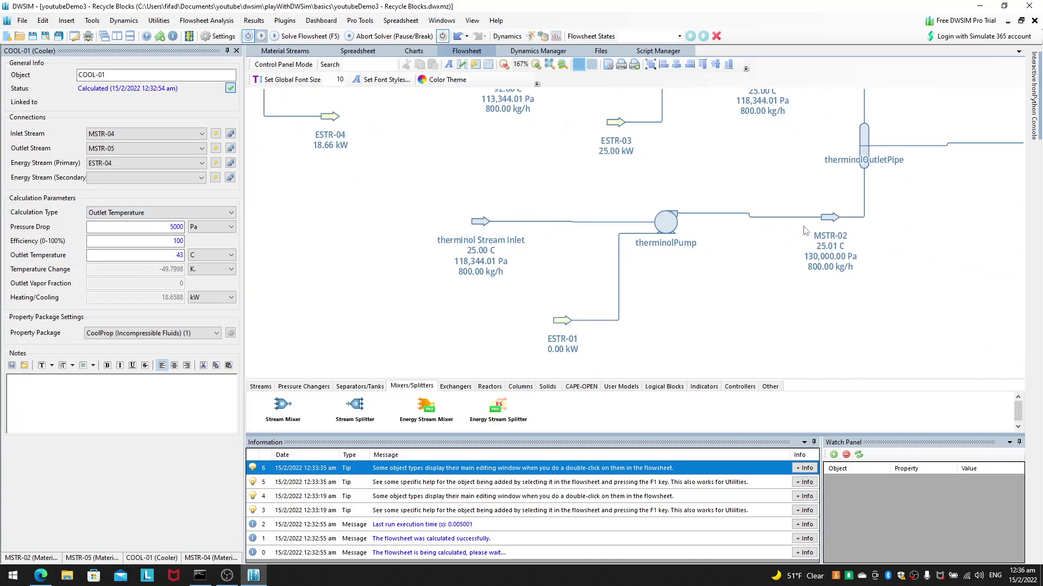
left_click(665, 220)
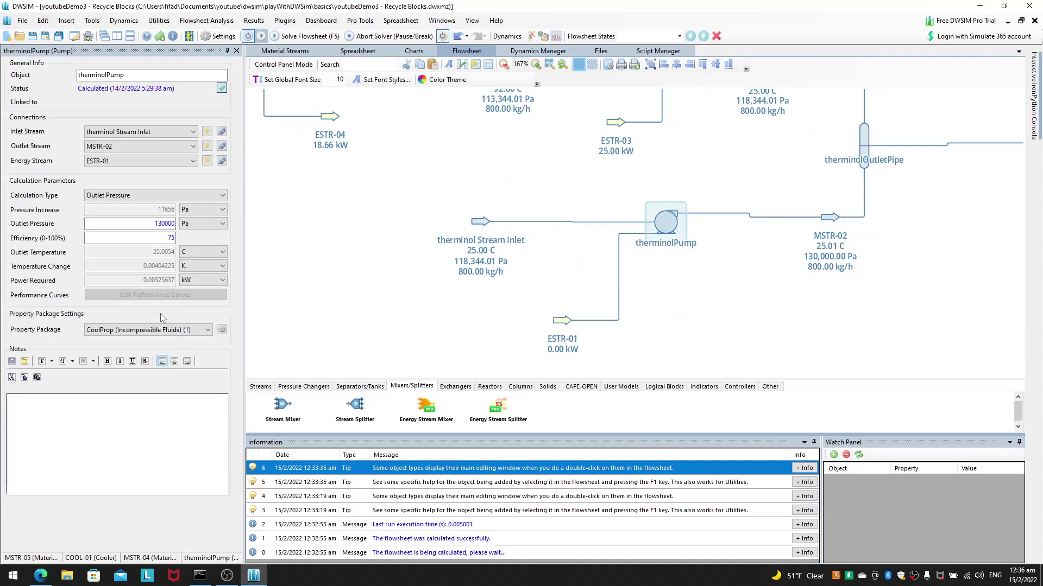
left_click_drag(332, 247, 531, 322)
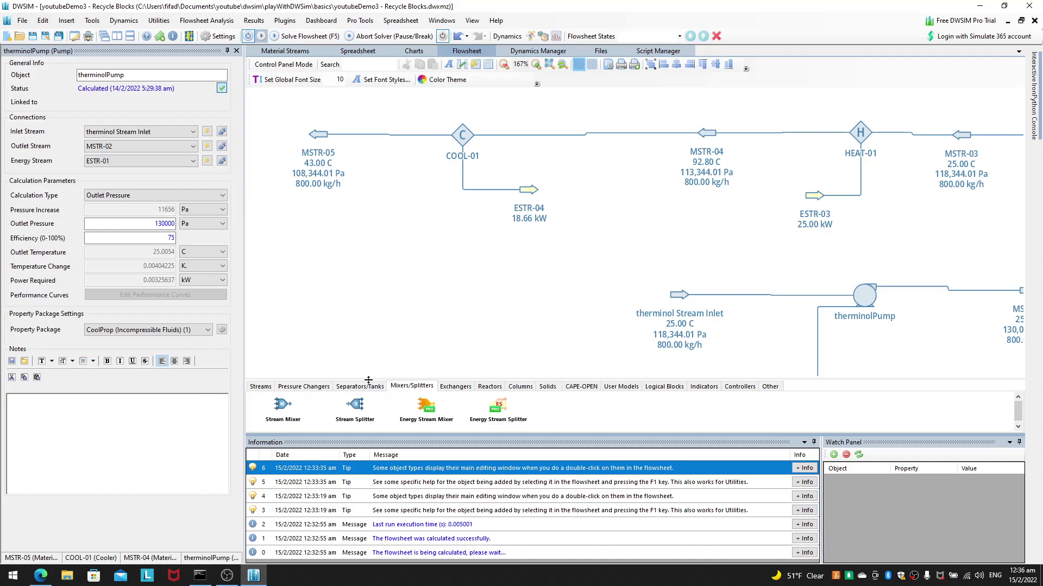
Step: Add a Recycle Block to the flowsheet below MSTR-05, in the gap before the therminol Stream Inlet
left_click(468, 388)
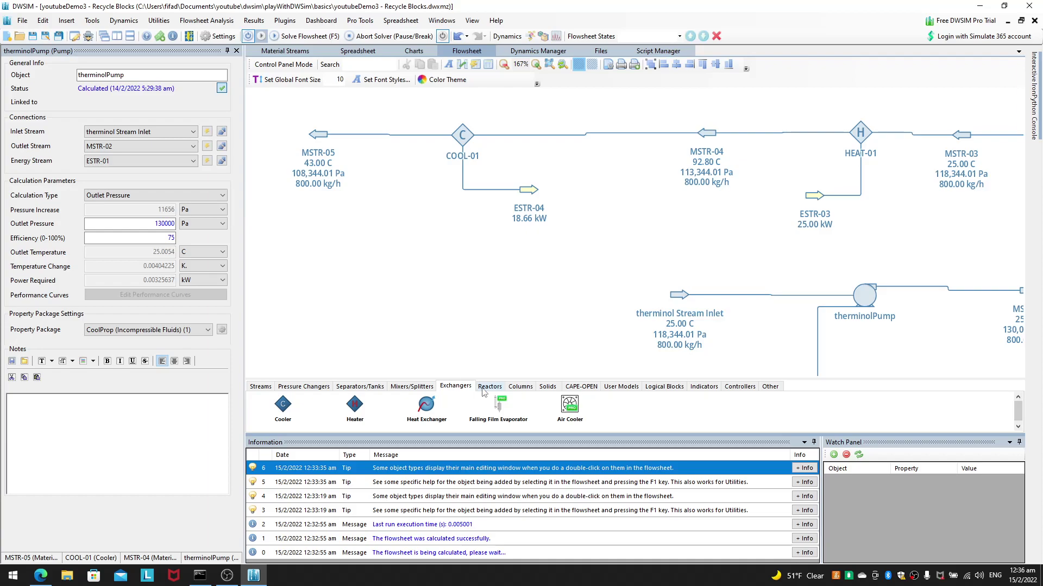
left_click(368, 388)
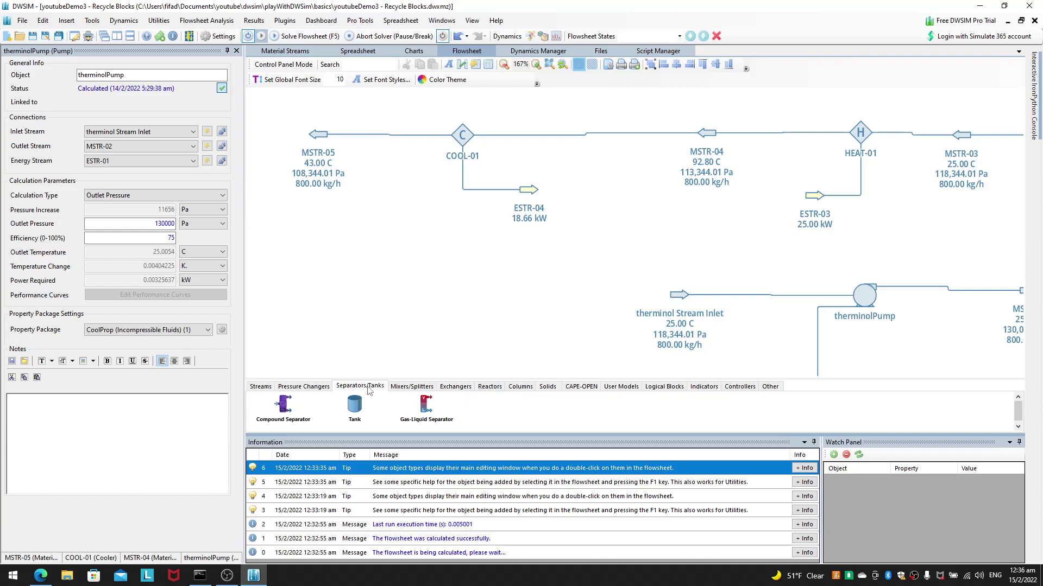
left_click(566, 391)
left_click(547, 391)
left_click(525, 390)
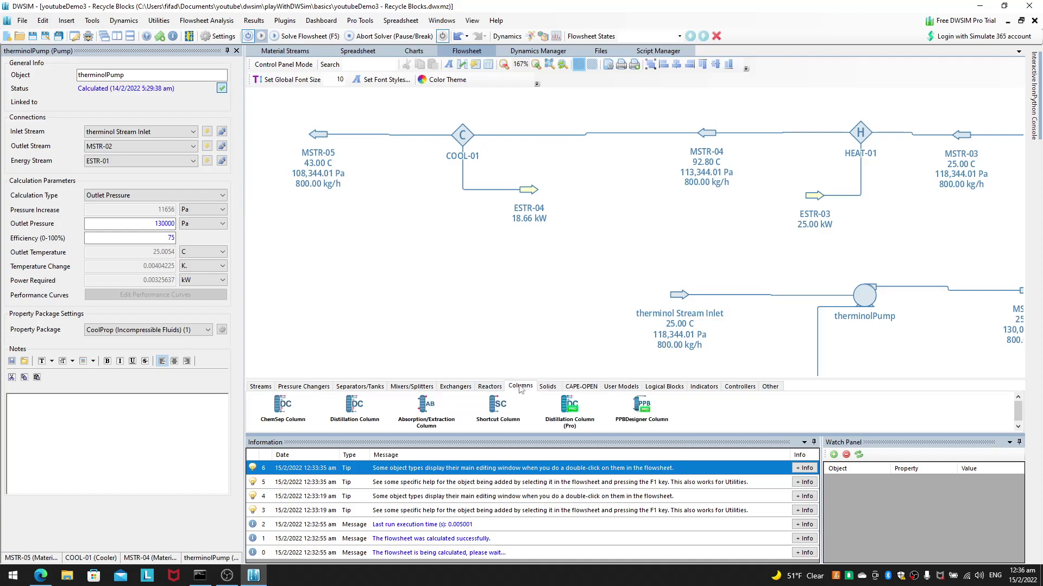
left_click(490, 388)
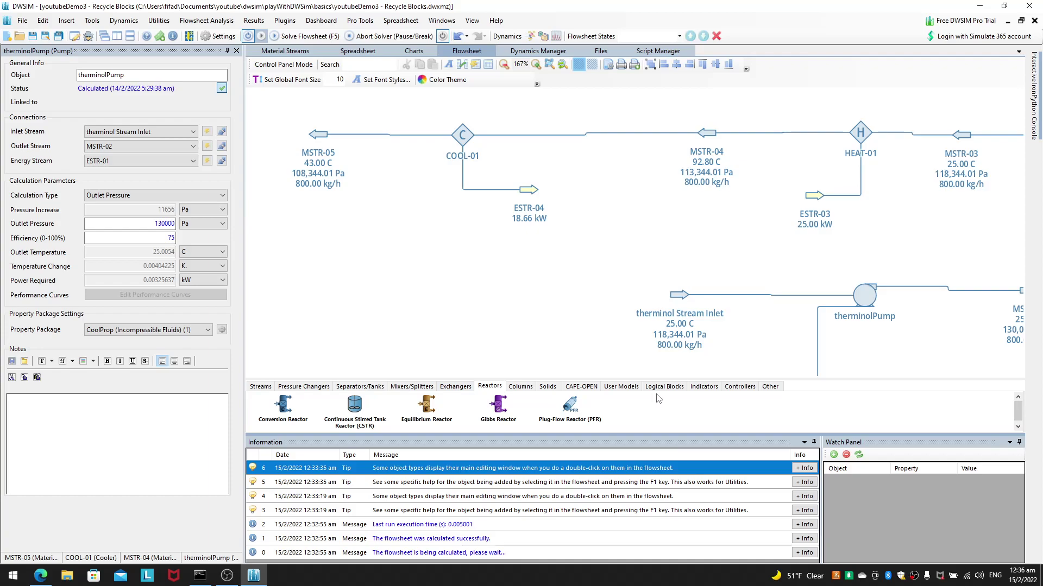
left_click(674, 390)
left_click_drag(570, 408, 357, 277)
mouse_move(319, 141)
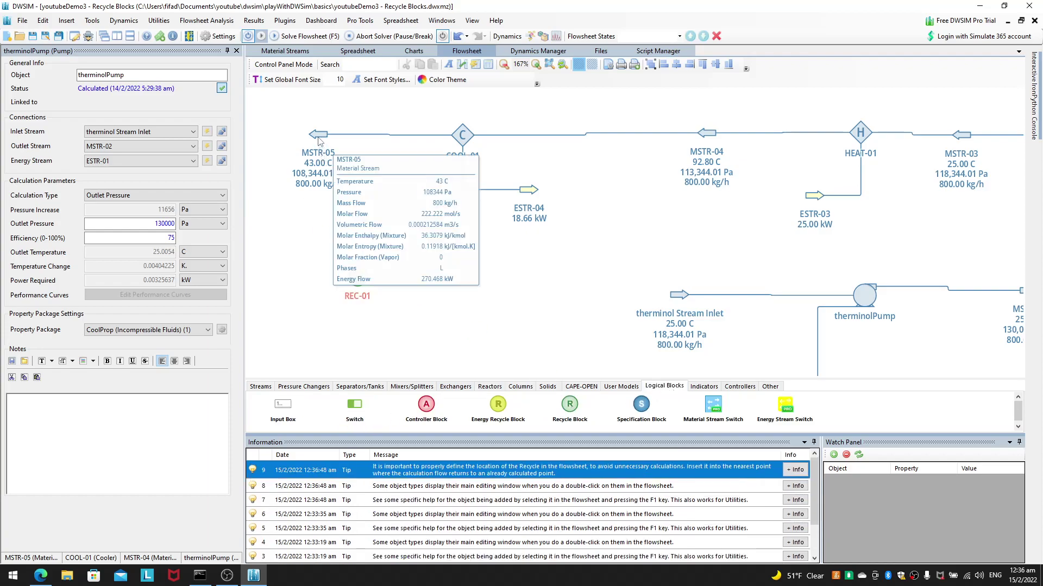
Step: Connect REC-01 with MSTR-05 as its inlet stream and therminol Stream Inlet as its outlet stream
left_click(357, 277)
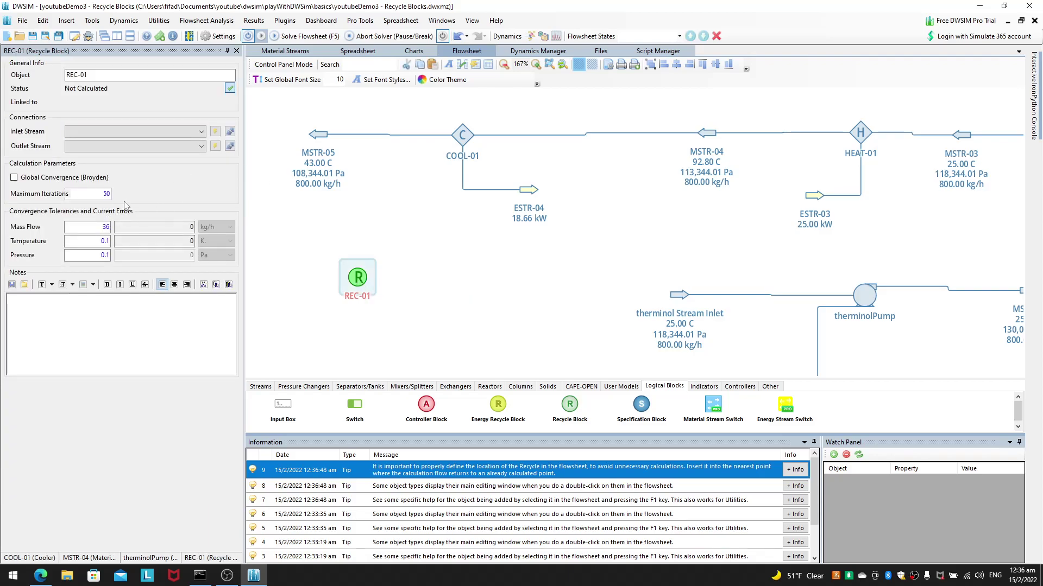
left_click(137, 131)
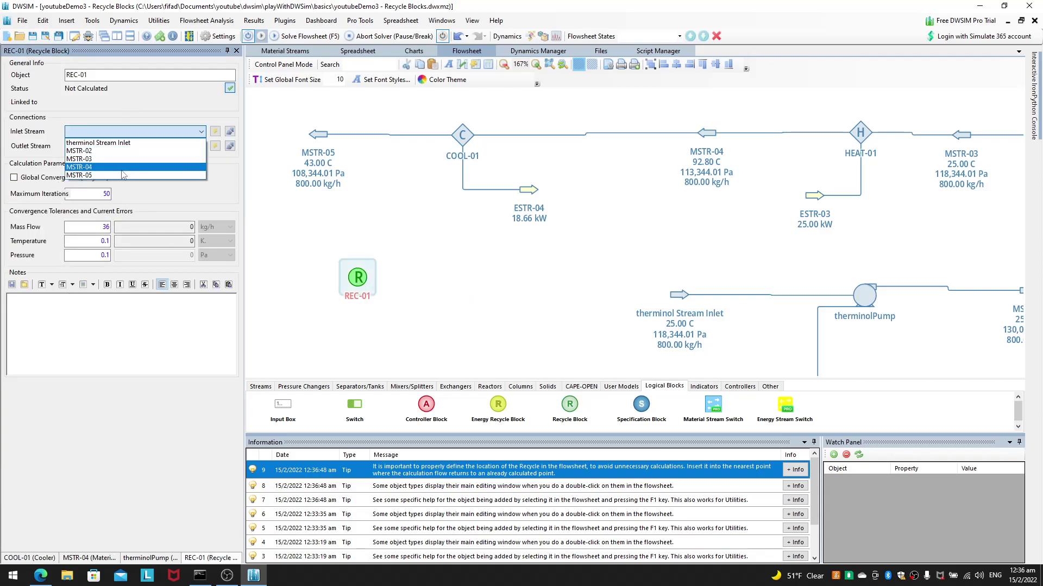
left_click(117, 175)
left_click(165, 147)
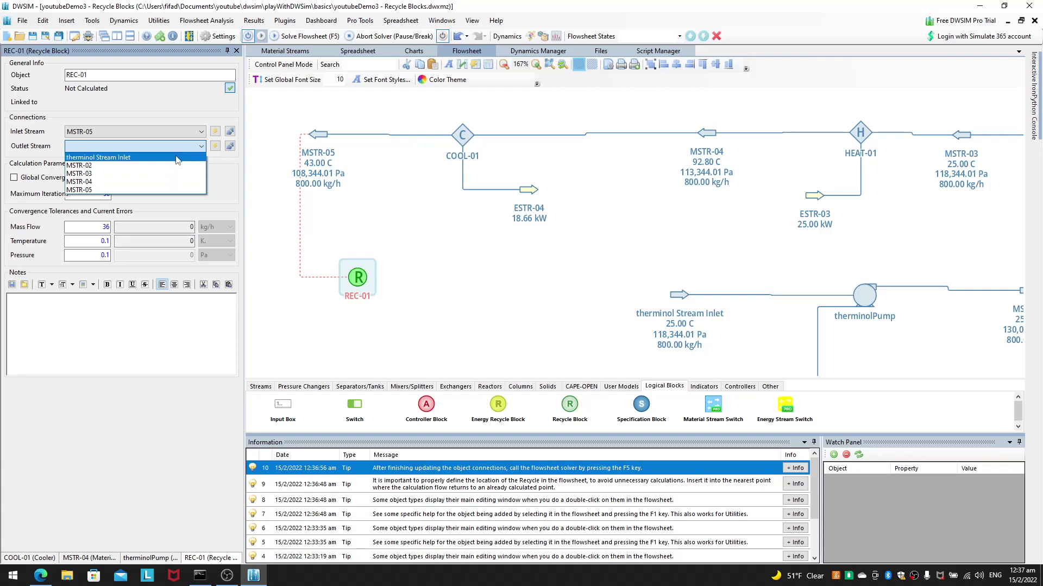
left_click(180, 158)
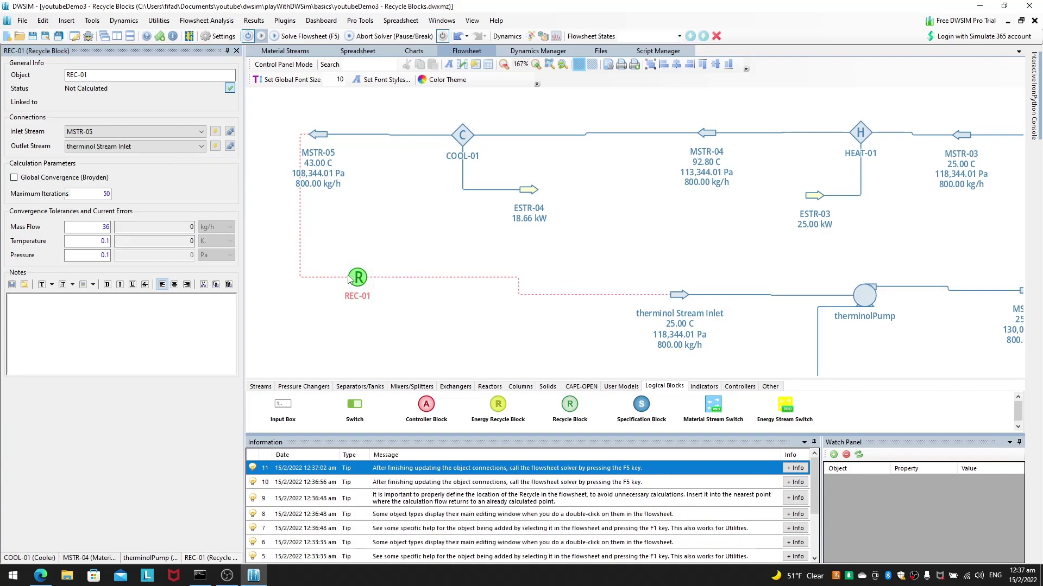
scroll(358, 266, "up", 1)
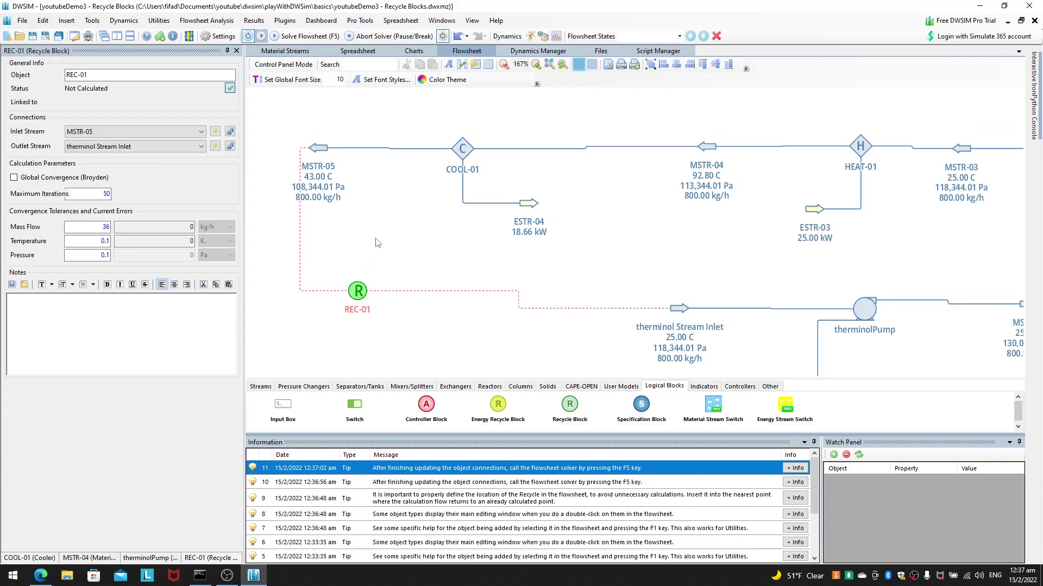
Step: Save the simulation, and save a copy of it as youtubeDemo4 -heater and coolerdwxmz in the same folder
key("ctrl+s")
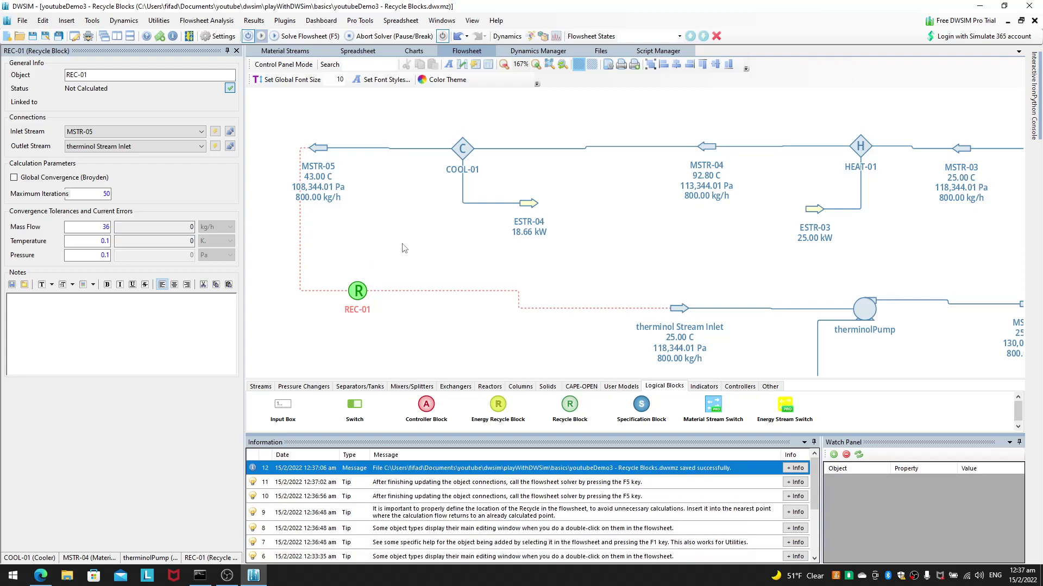
left_click(22, 20)
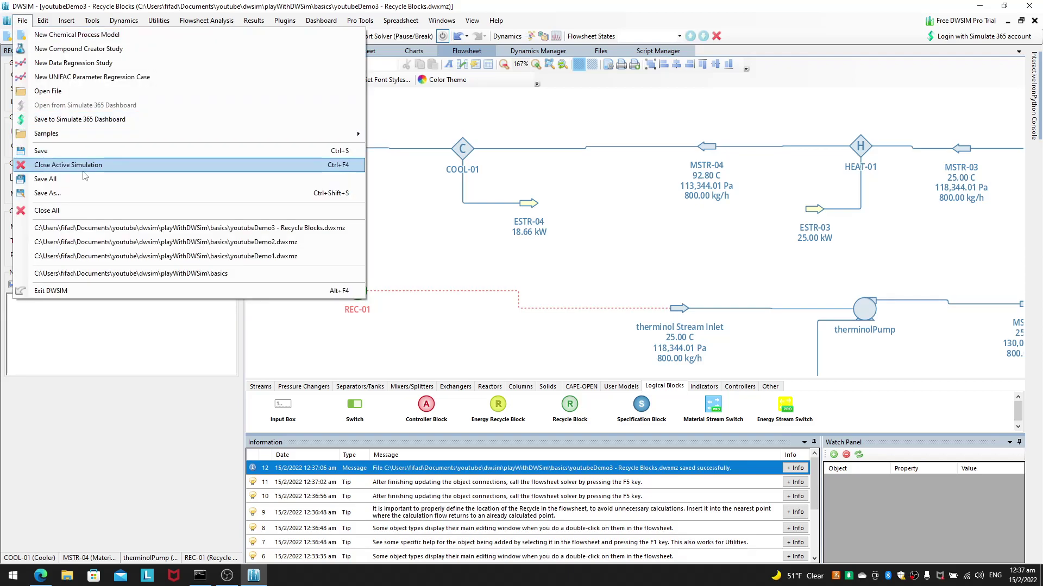
left_click(76, 192)
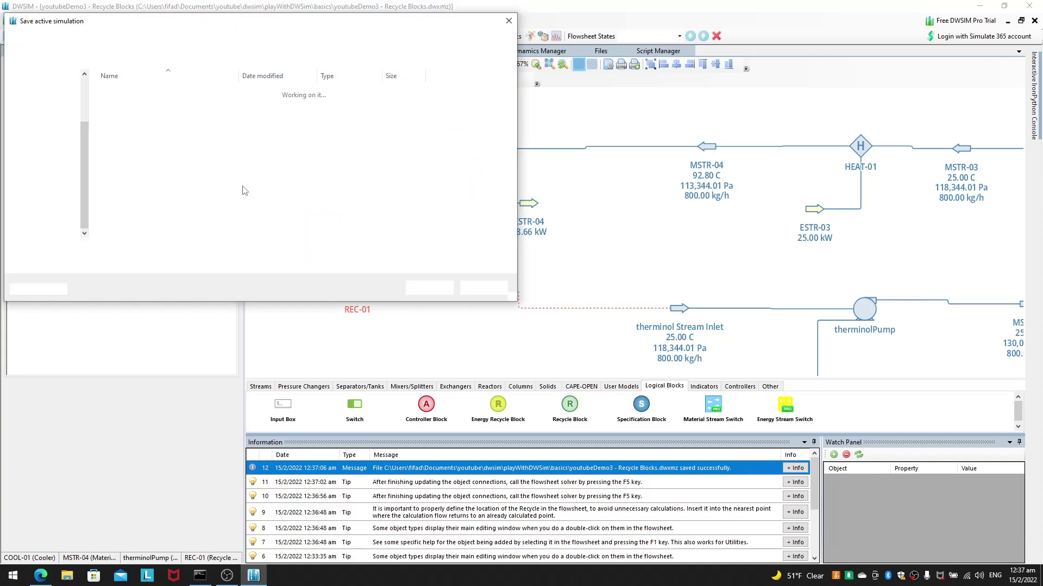
left_click(119, 250)
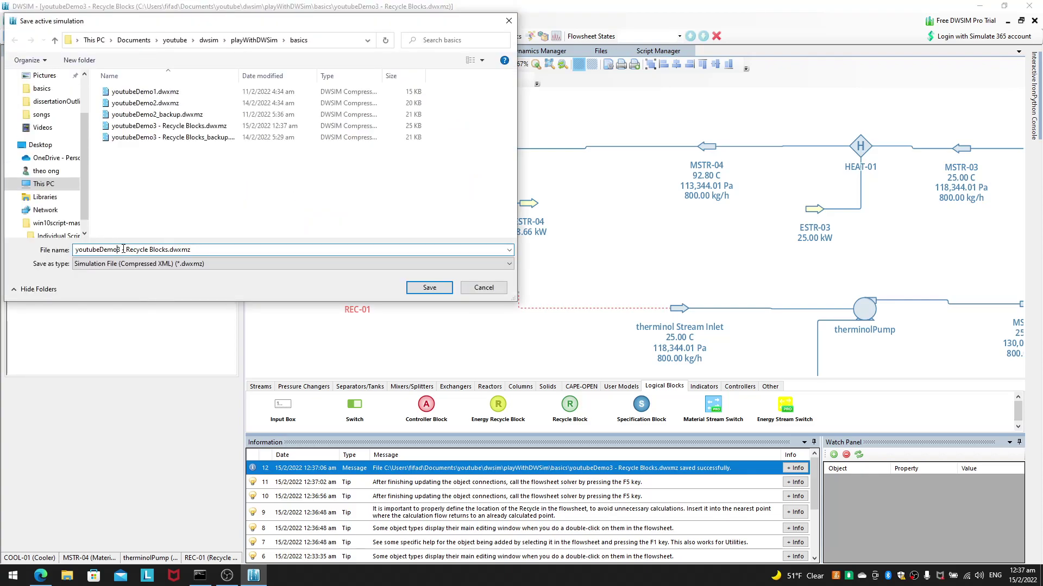
key("BackSpace")
type("4")
key("Right")
key("Right")
key("Delete")
key("ctrl+shift+Right")
key("ctrl+shift+Right")
type("heater and cooler")
key("Return")
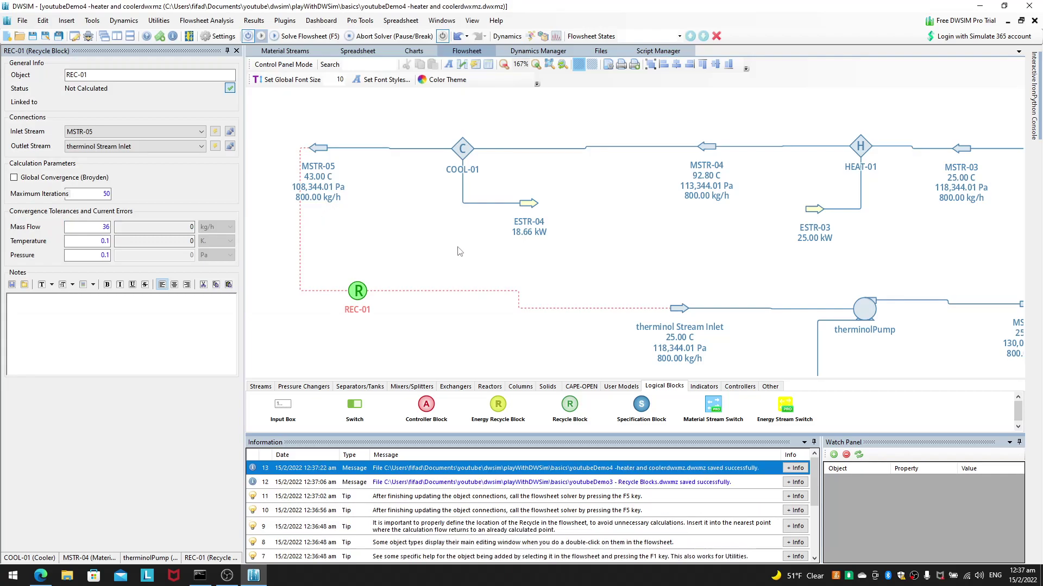
Step: Align REC-01 level with the therminol Stream Inlet and solve the flowsheet with the recycle connected
mouse_move(355, 293)
left_click_drag(356, 293, 348, 311)
left_click(386, 250)
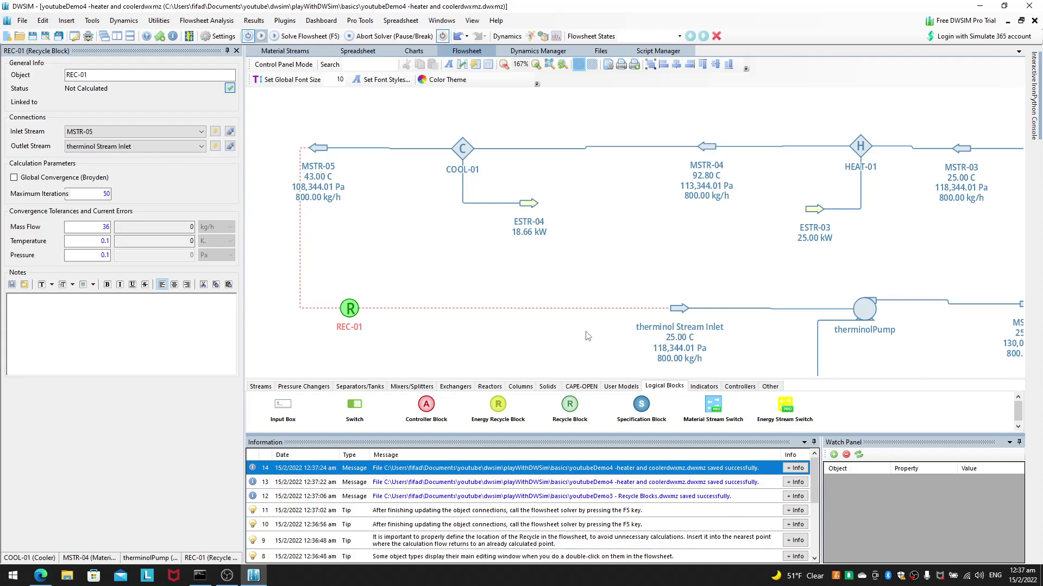
left_click(319, 148)
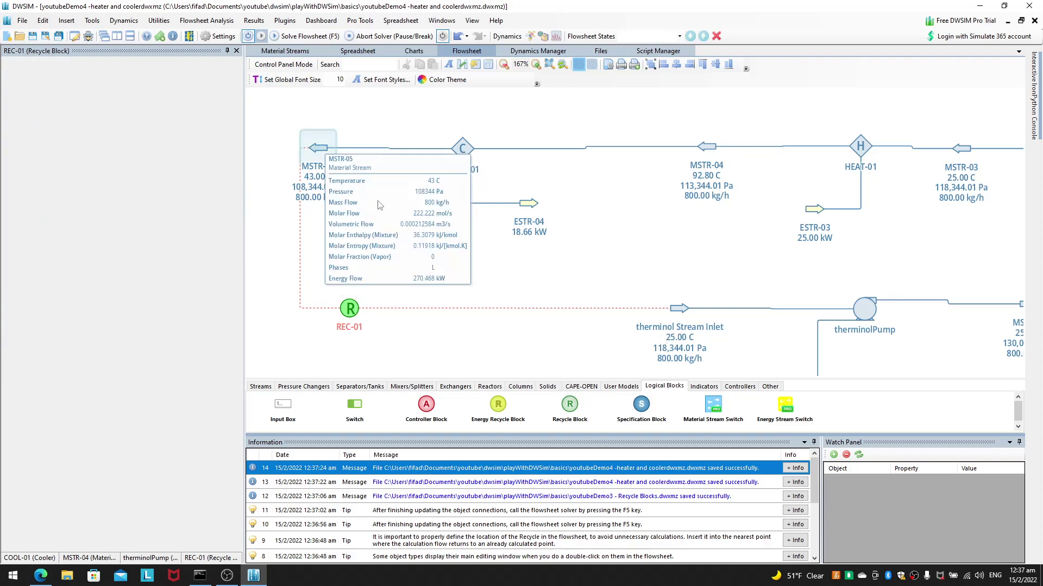
left_click(685, 310)
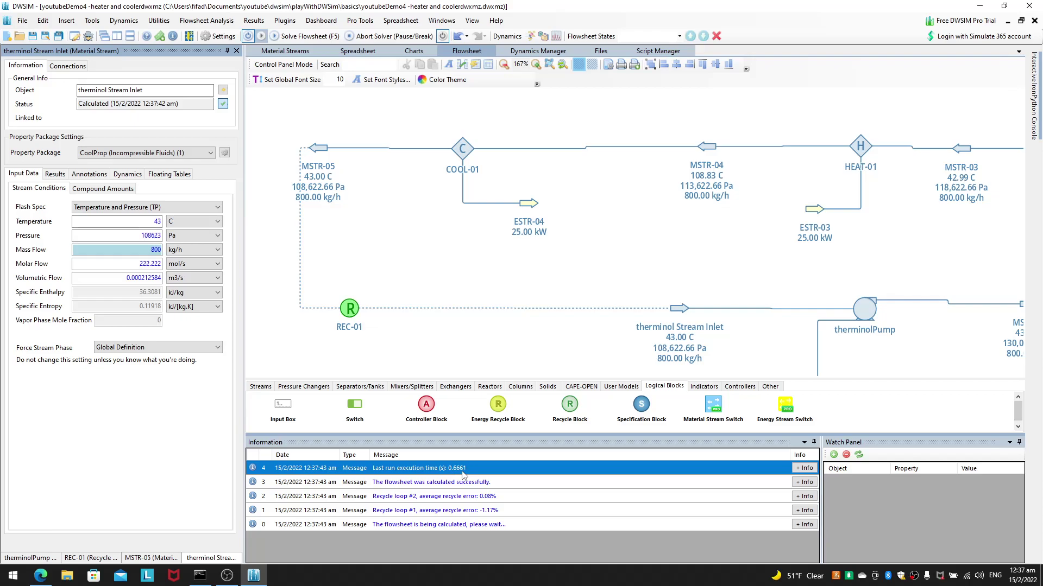
Step: Compare the solved conditions of MSTR-05 with the therminol Stream Inlet and COOL-01's settings
mouse_move(499, 346)
left_mouse_down()
mouse_move(459, 318)
mouse_move(505, 336)
left_mouse_up()
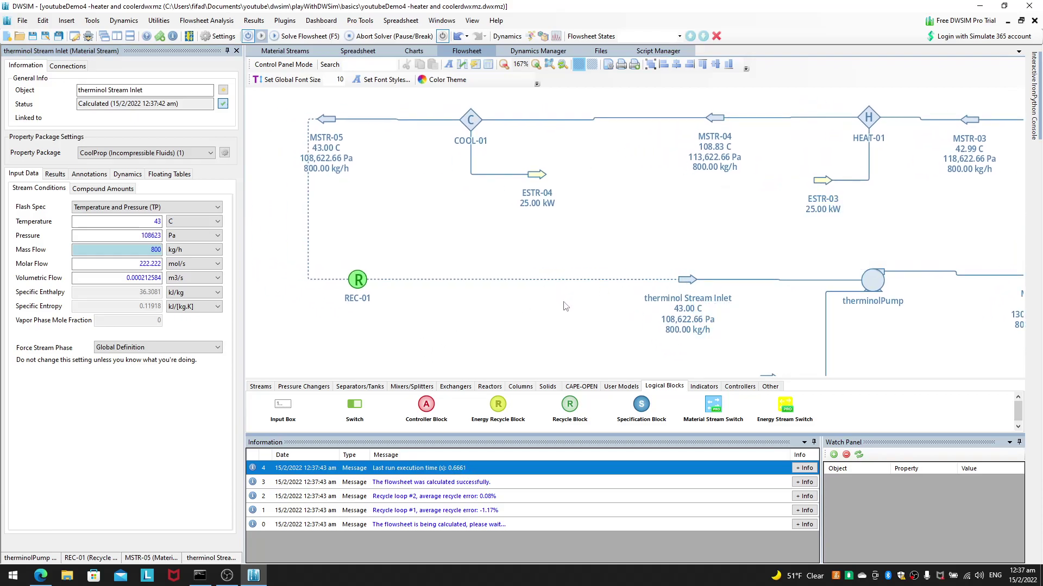
left_click(340, 130)
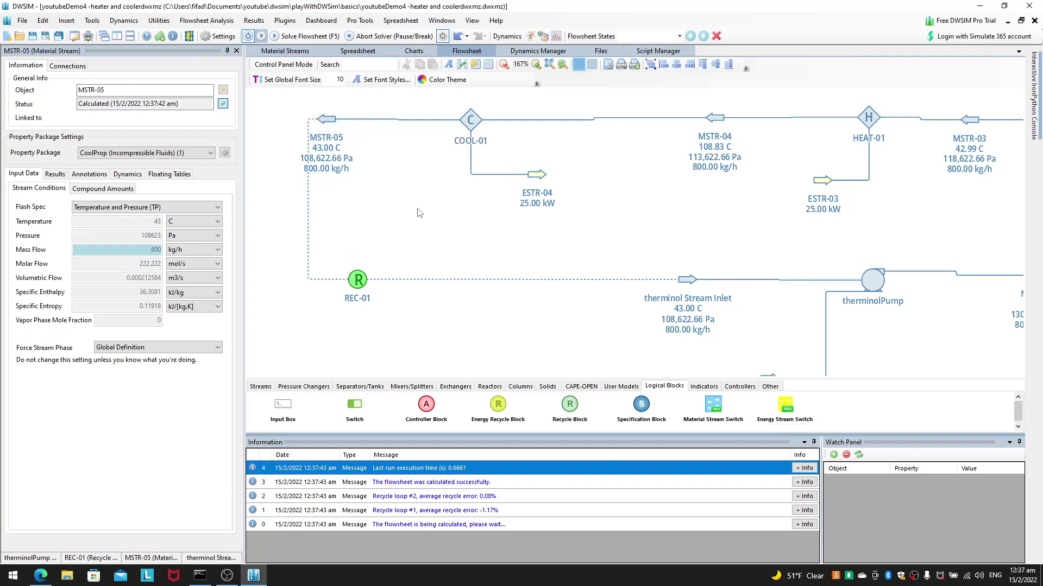
left_click_drag(750, 244, 649, 249)
left_click_drag(725, 259, 865, 266)
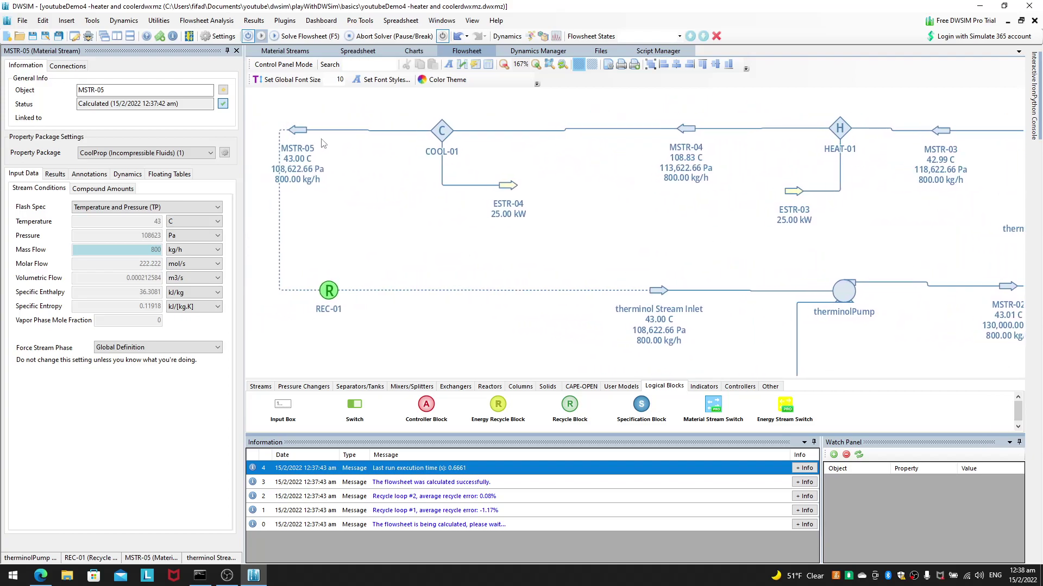
left_click(431, 145)
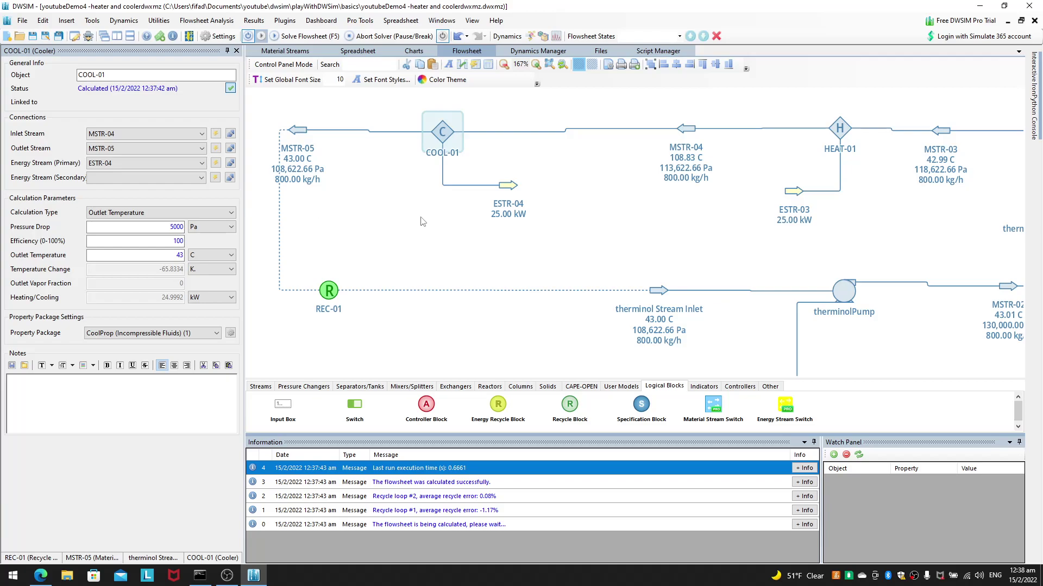
Step: Compare the heater's energy stream ESTR-03 with the cooler's ESTR-04, COOL-01's duty and the pump's ESTR-01
scroll(412, 180, "right", 1)
scroll(504, 152, "down", 3)
scroll(505, 152, "up", 3)
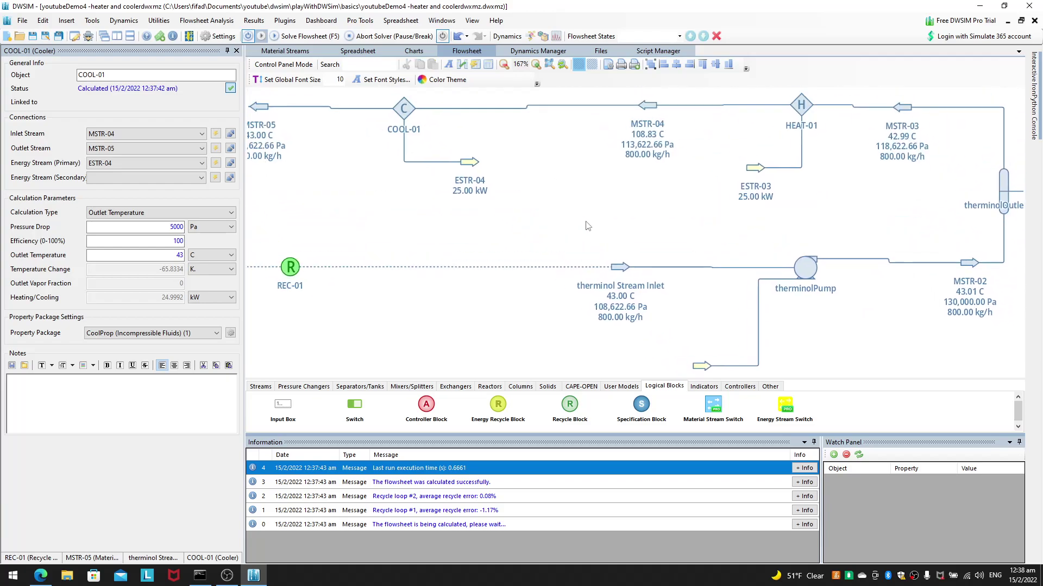
scroll(494, 163, "left", 1)
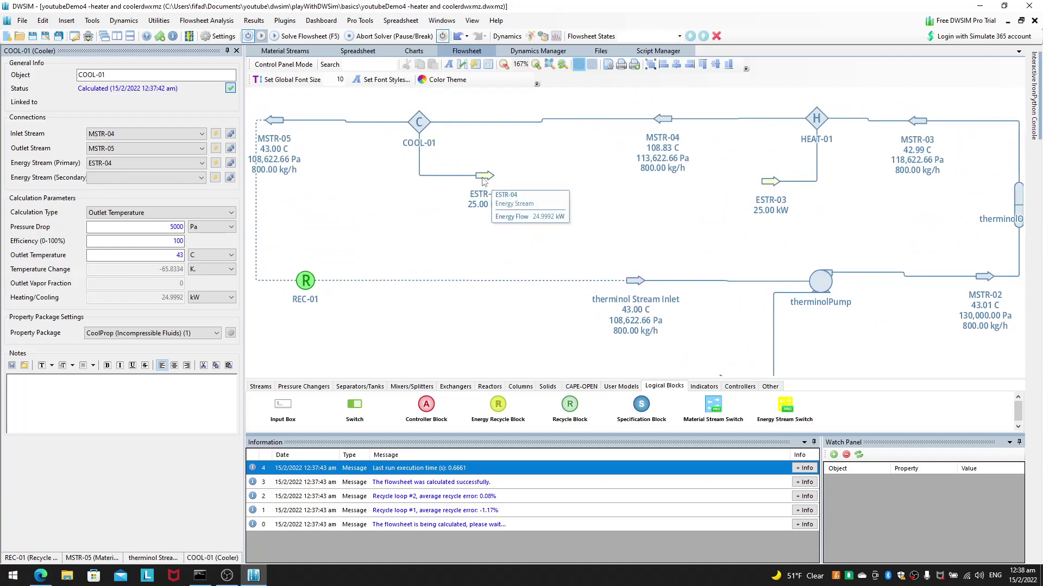
left_click(769, 181)
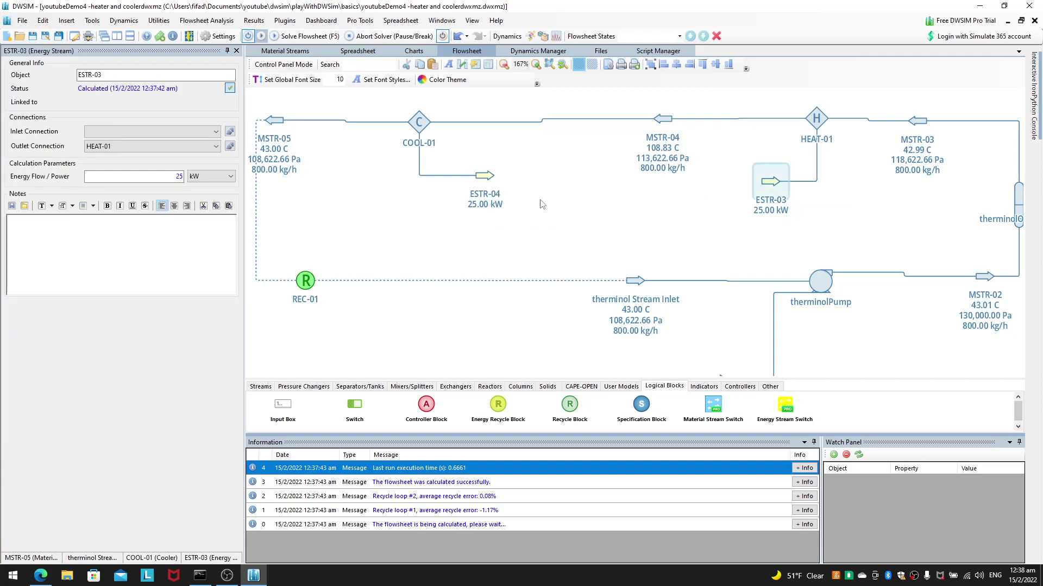
left_click(481, 176)
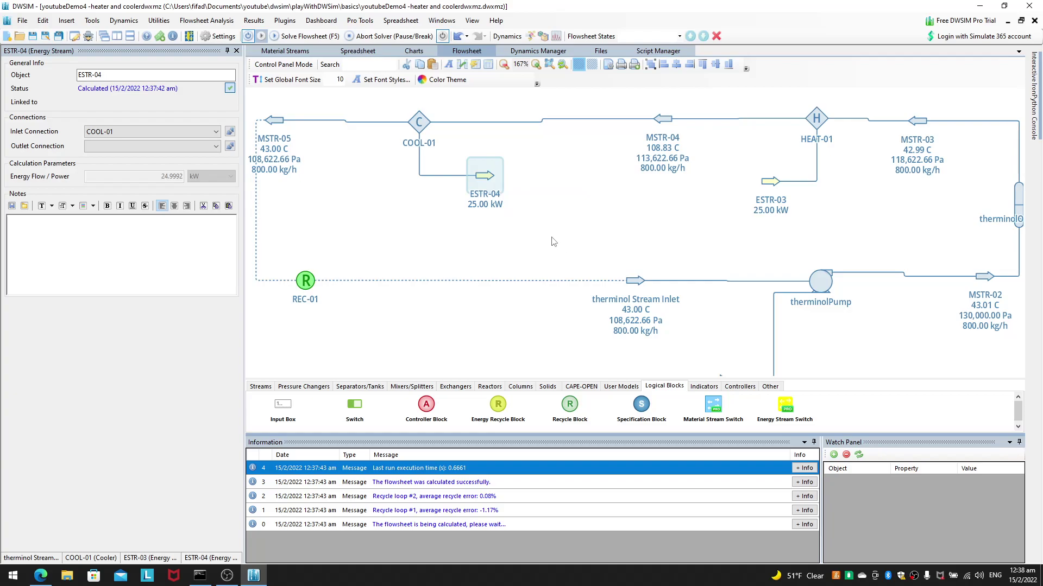
left_click(400, 141)
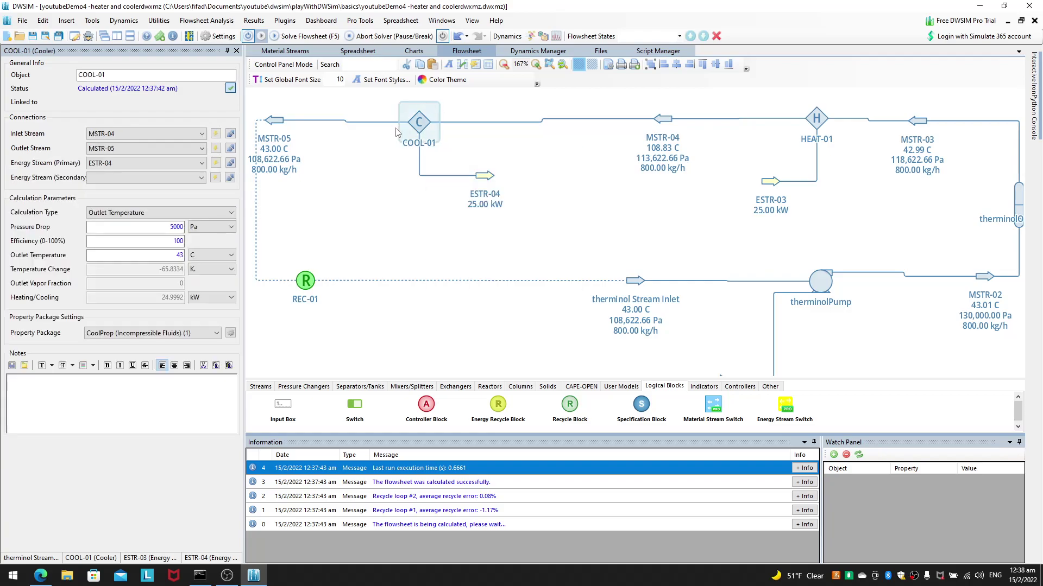
scroll(598, 233, "down", 3)
scroll(597, 233, "right", 5)
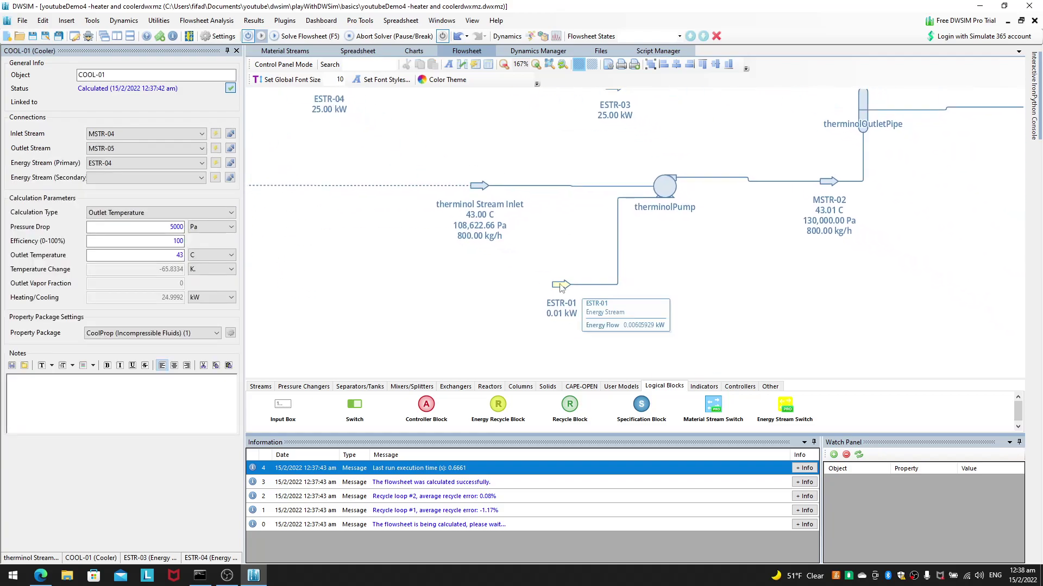
Step: Compare the energy flows of the pump's ESTR-01, the outlet pipe's ESTR-02 and the cooler's ESTR-04
left_click(561, 287)
scroll(814, 180, "up", 2)
scroll(814, 179, "right", 3)
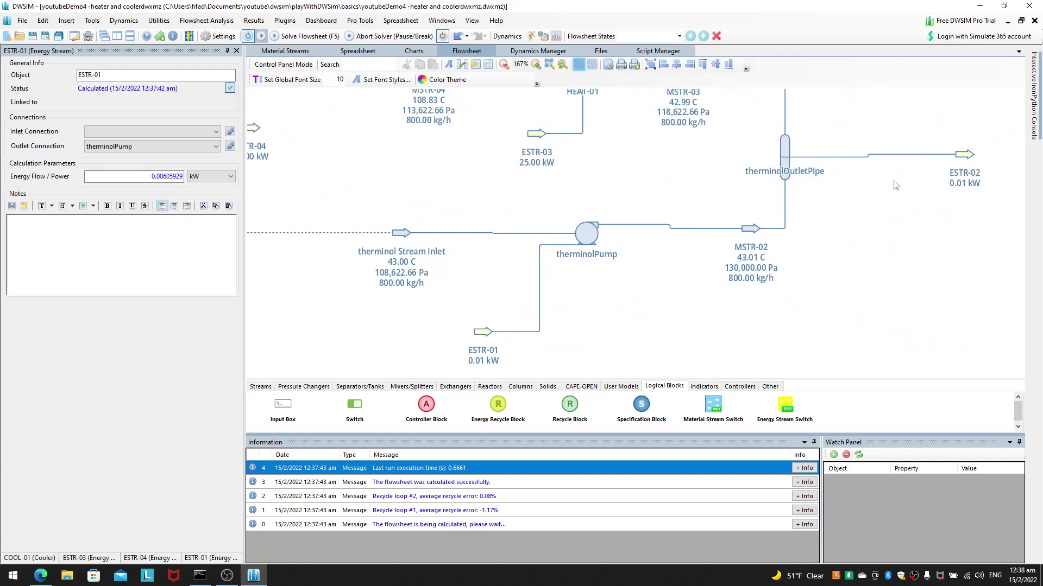
left_click(969, 163)
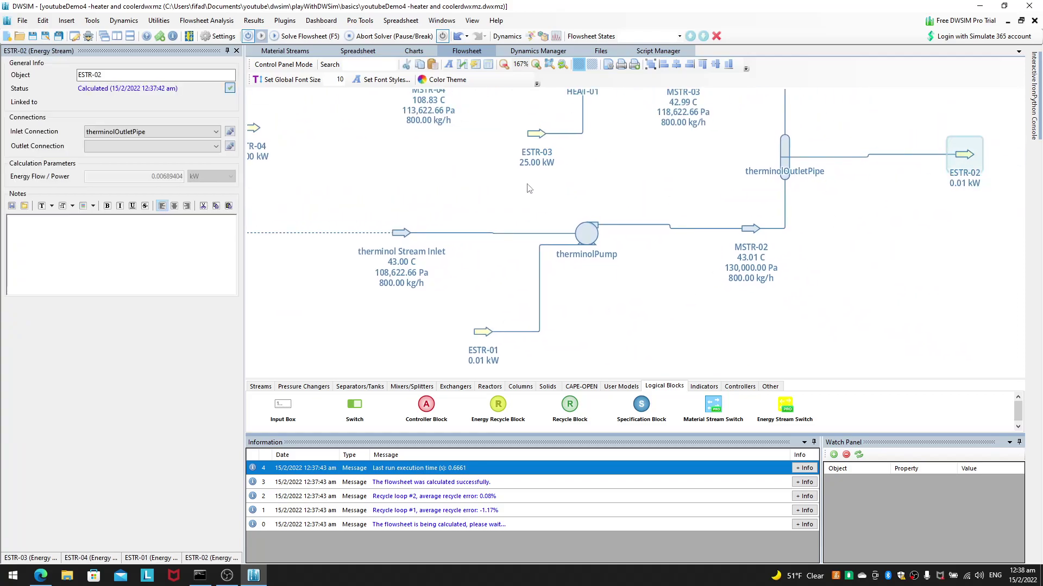
scroll(505, 177, "up", 2)
scroll(505, 177, "left", 5)
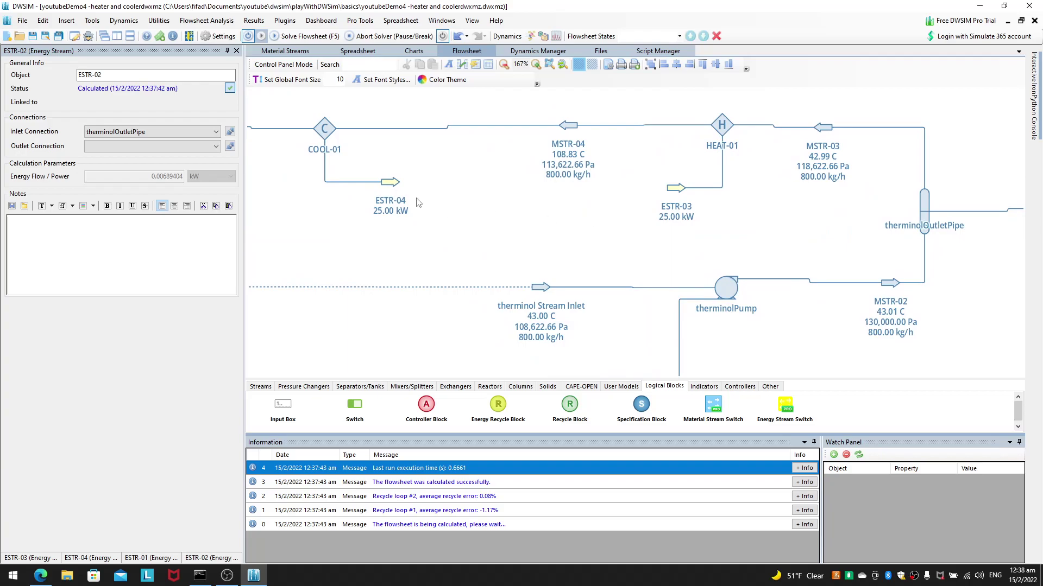
left_click(384, 187)
scroll(559, 249, "down", 2)
scroll(559, 250, "right", 2)
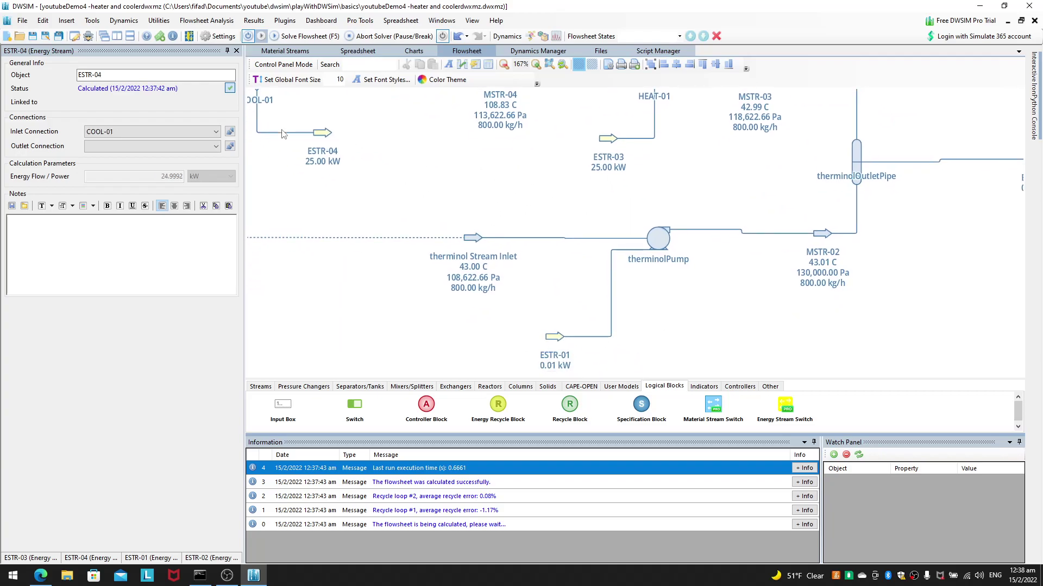
scroll(346, 176, "left", 8)
scroll(346, 177, "up", 3)
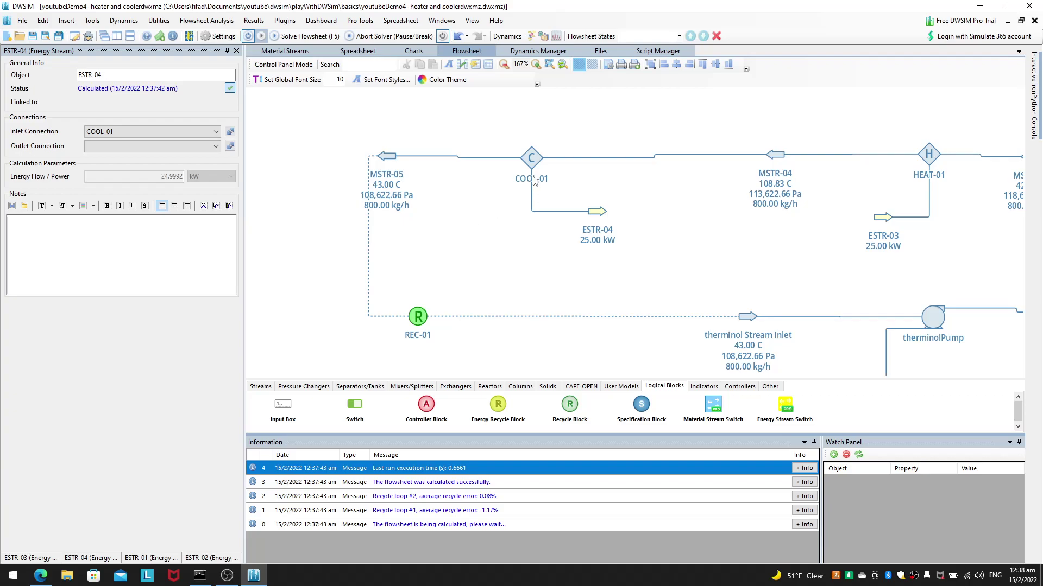
Step: Check COOL-01's heating/cooling duty and its stream ESTR-04 against the pump power in ESTR-01 and the pipe heat flow in ESTR-02
mouse_move(536, 160)
left_mouse_down()
mouse_move(546, 163)
mouse_move(536, 157)
left_mouse_up()
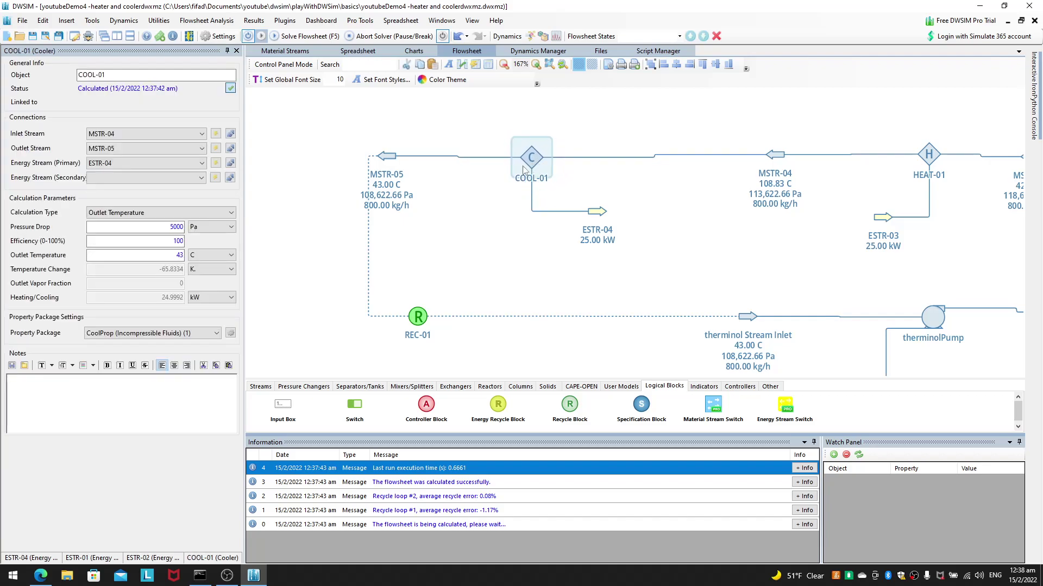
scroll(741, 190, "down", 2)
scroll(678, 149, "up", 2)
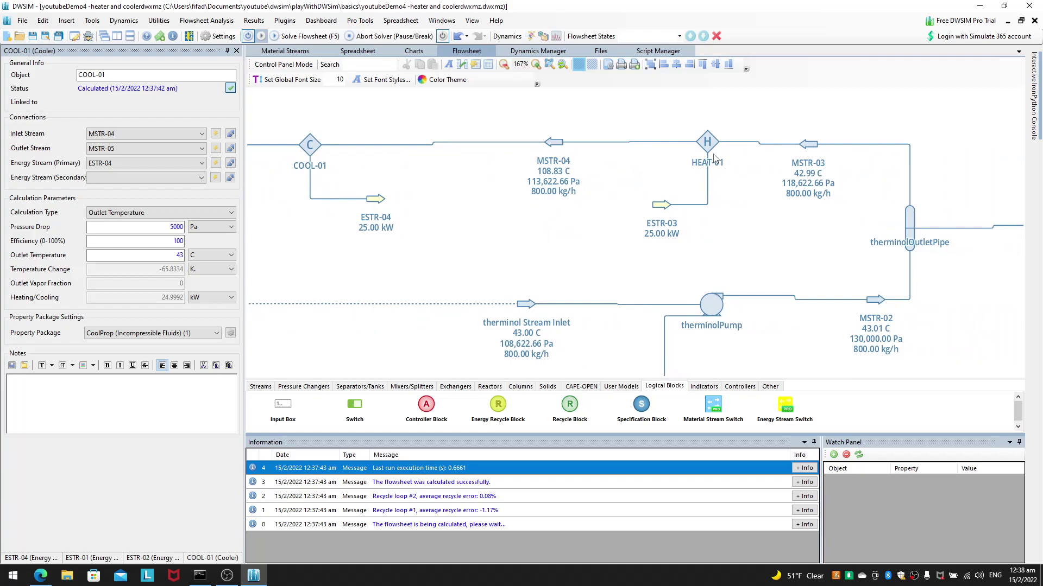
left_click(375, 206)
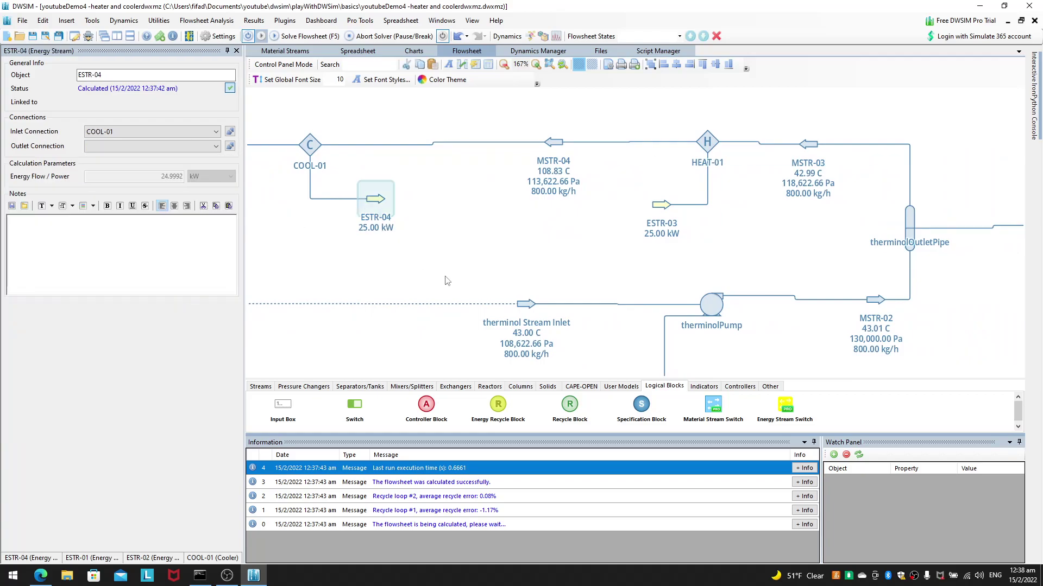
left_click_drag(658, 320, 552, 243)
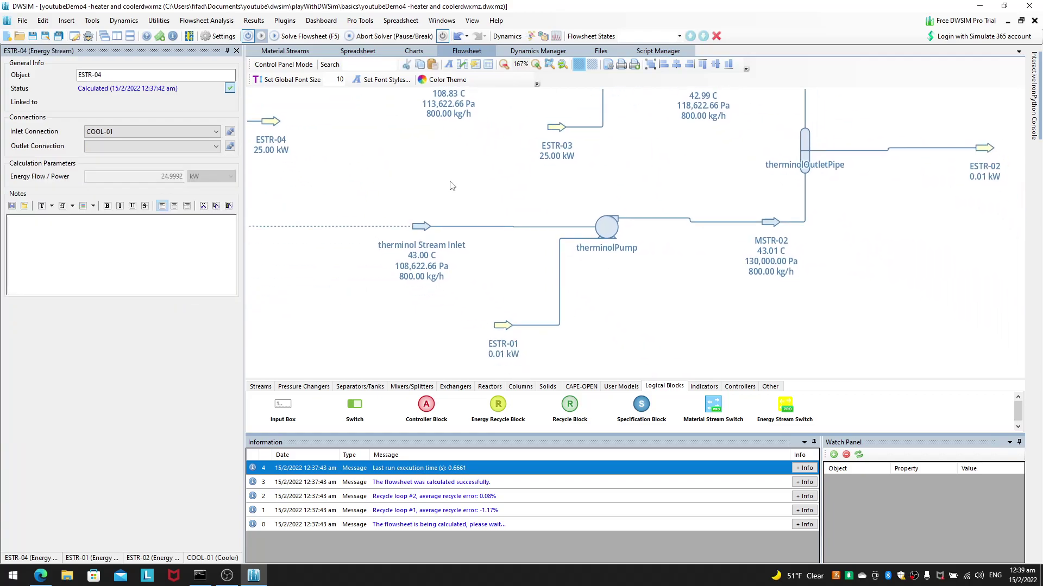
left_click(506, 345)
scroll(739, 304, "right", 3)
scroll(739, 304, "up", 1)
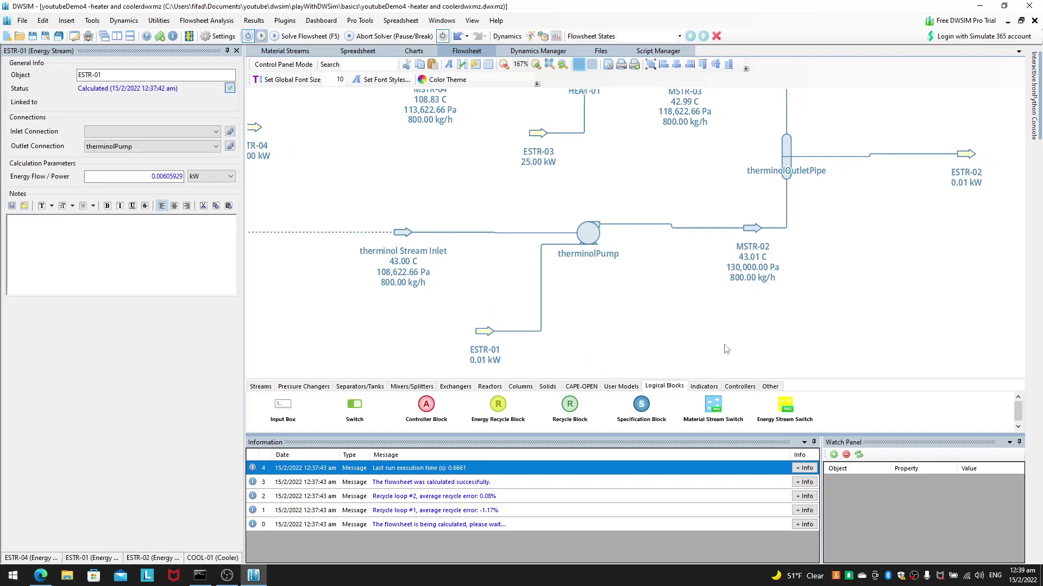
left_click(875, 173)
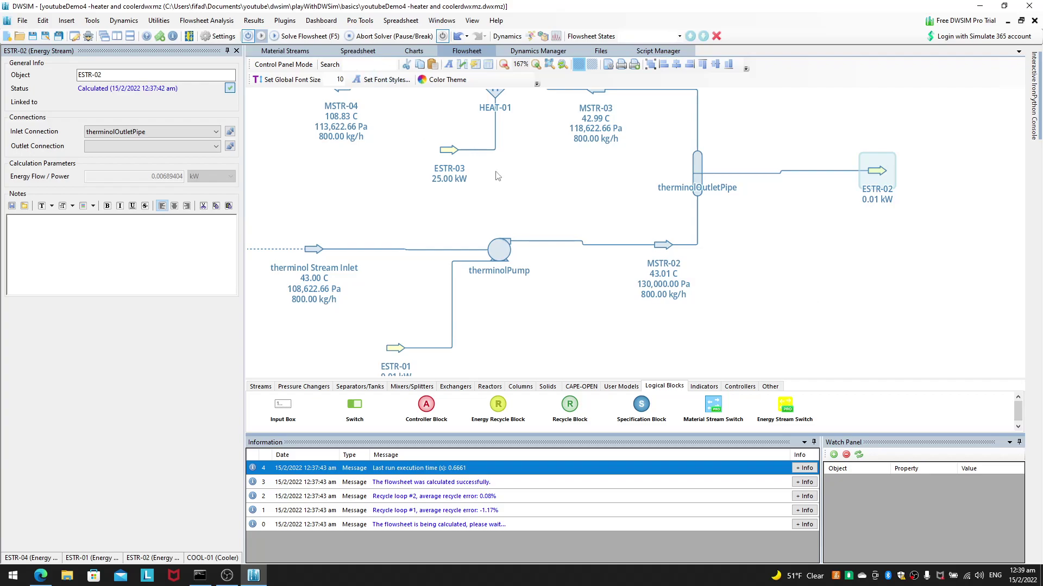
Step: Review the calculation parameters of COOL-01 and therminolPump alongside the conditions of the streams around the loop
scroll(472, 158, "up", 4)
scroll(473, 157, "left", 8)
mouse_move(413, 190)
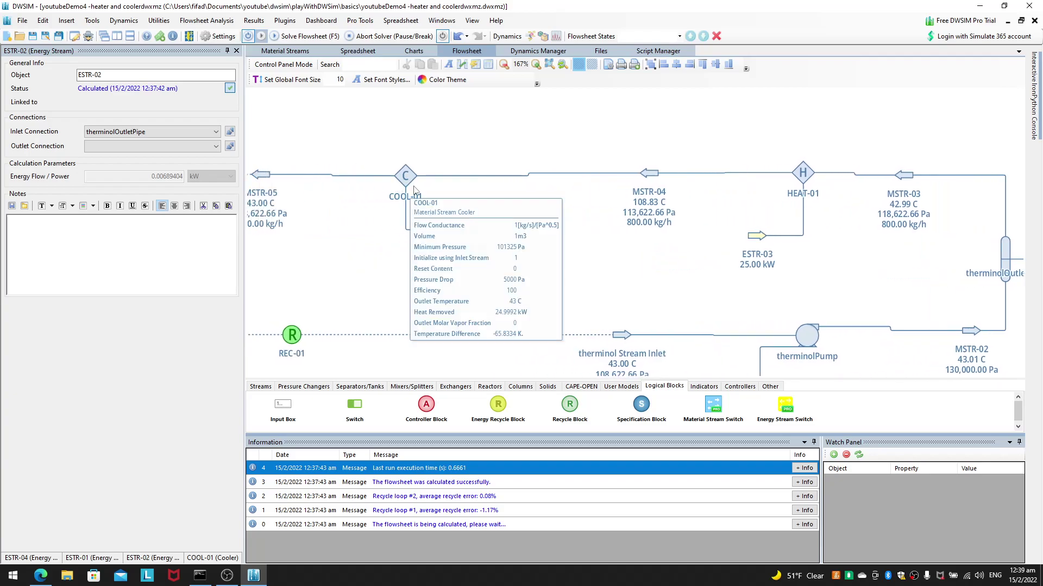
left_click_drag(324, 280, 451, 295)
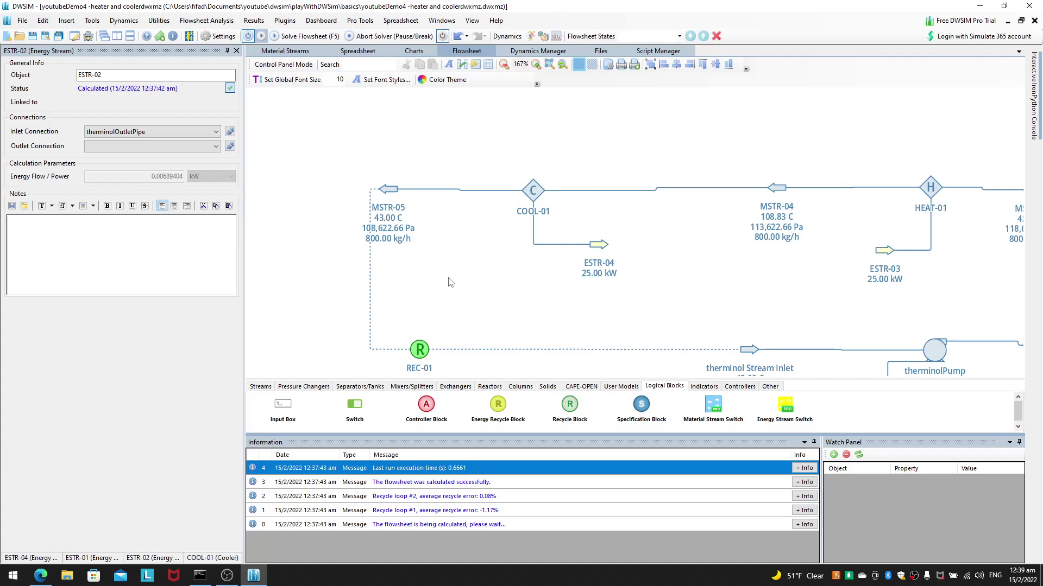
mouse_move(524, 191)
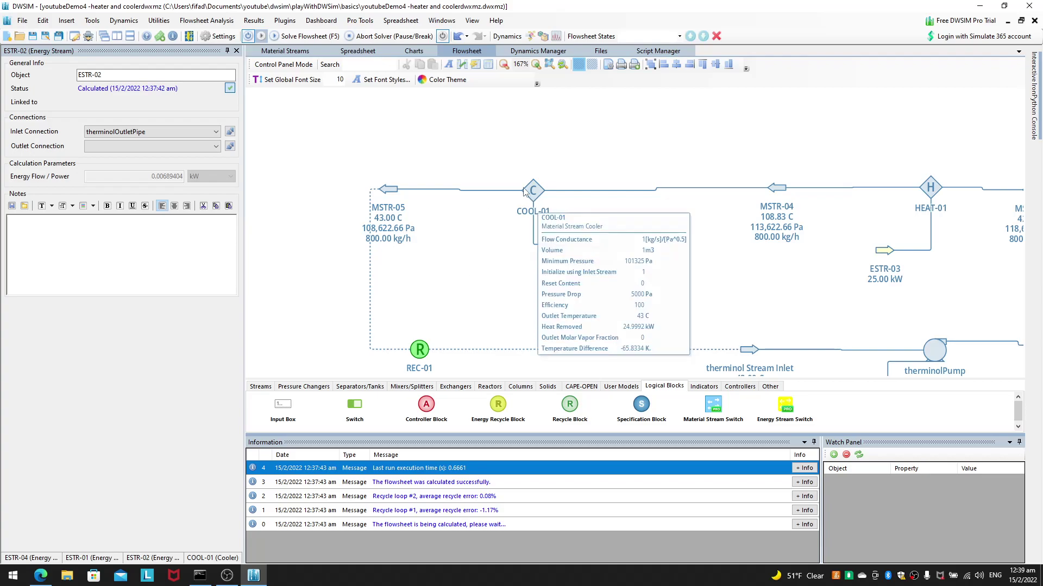
left_click(524, 191)
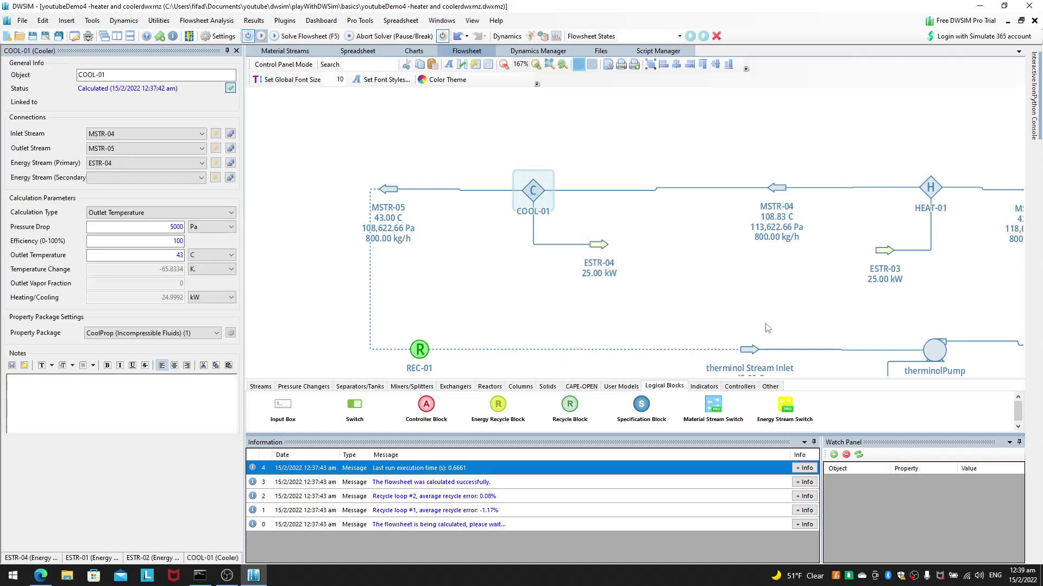
left_click_drag(753, 289, 657, 190)
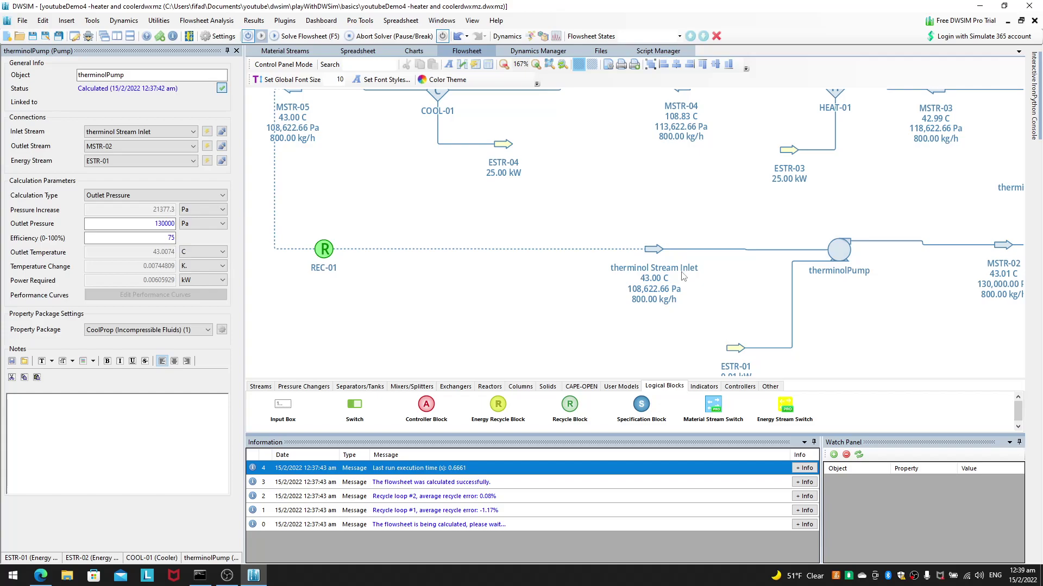
left_click_drag(531, 205, 585, 289)
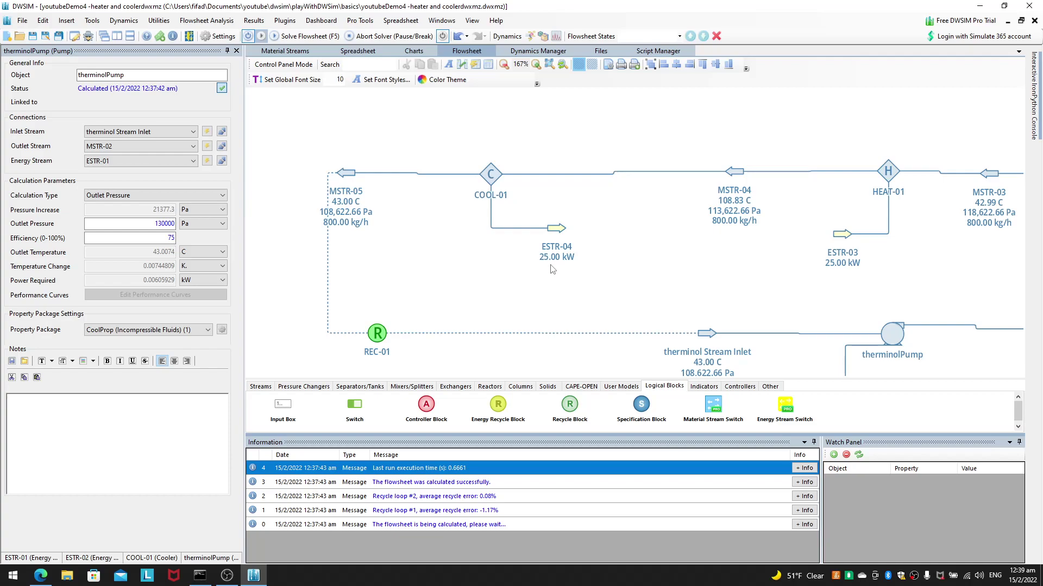
left_click(233, 579)
left_click(227, 575)
left_click_drag(648, 240, 626, 233)
scroll(577, 205, "down", 3)
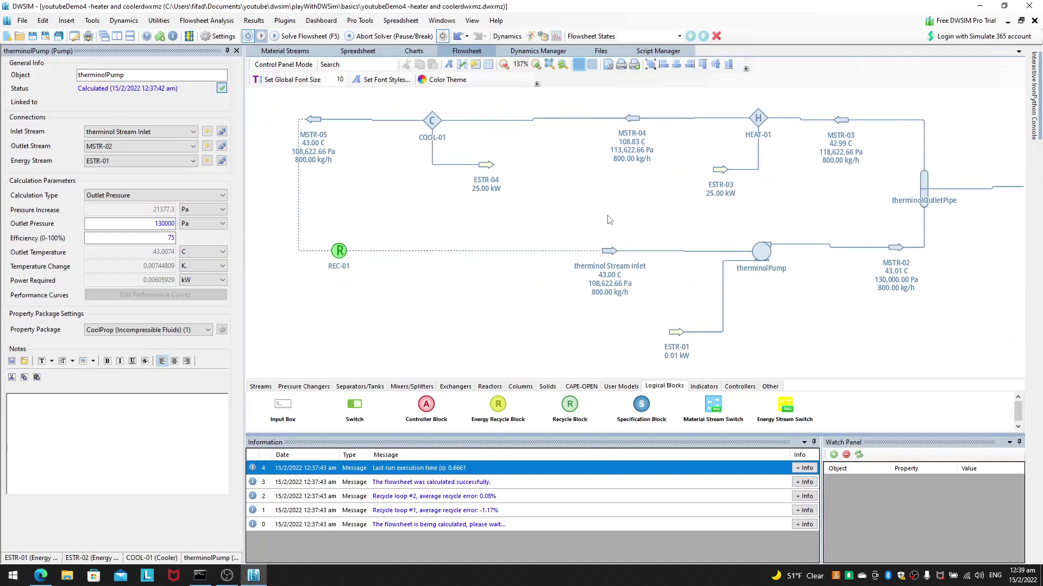
left_click_drag(606, 241, 573, 225)
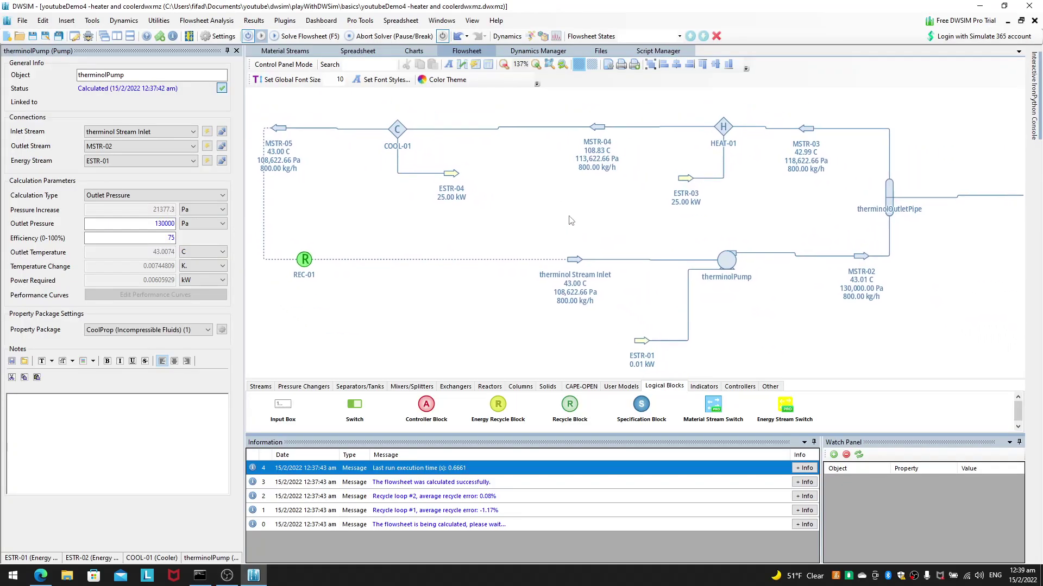
scroll(571, 221, "up", 6)
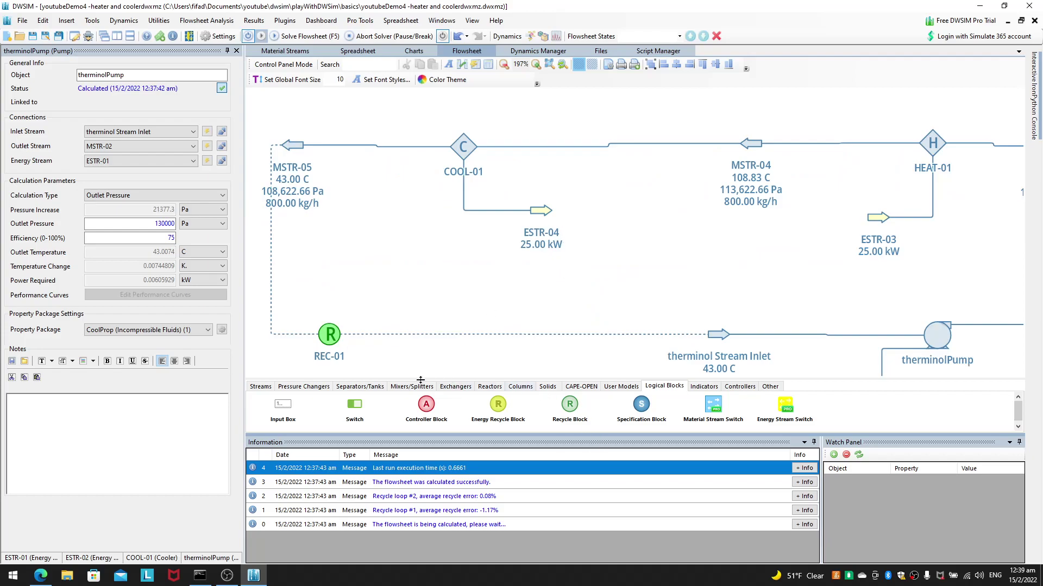
Step: Examine the recycle block REC-01's connections, maximum iterations, convergence tolerances and current errors
left_click(343, 347)
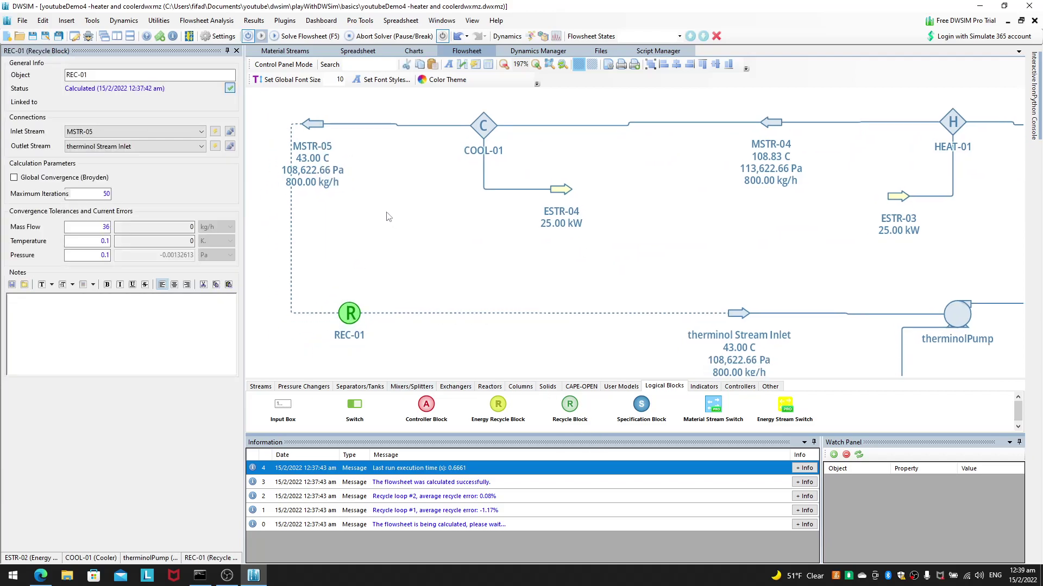
left_click_drag(323, 338, 352, 296)
left_click(342, 325)
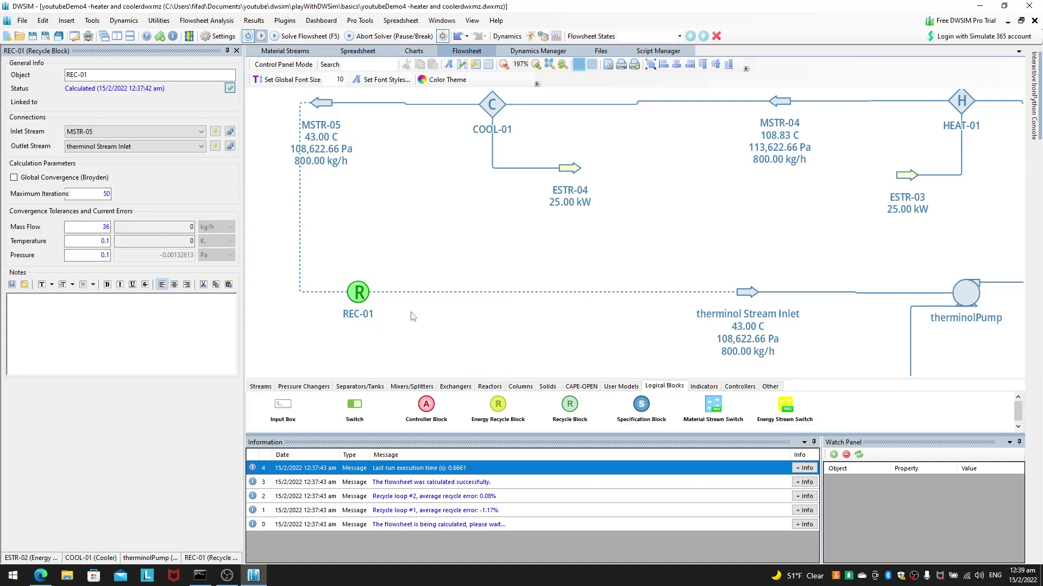
left_click(379, 388)
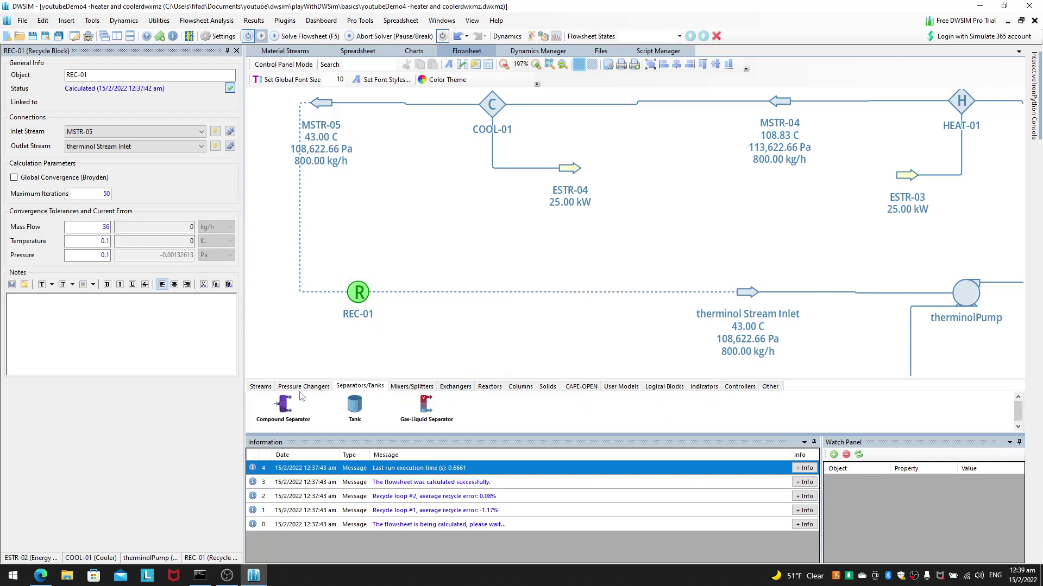
left_click(303, 386)
scroll(550, 234, "down", 3)
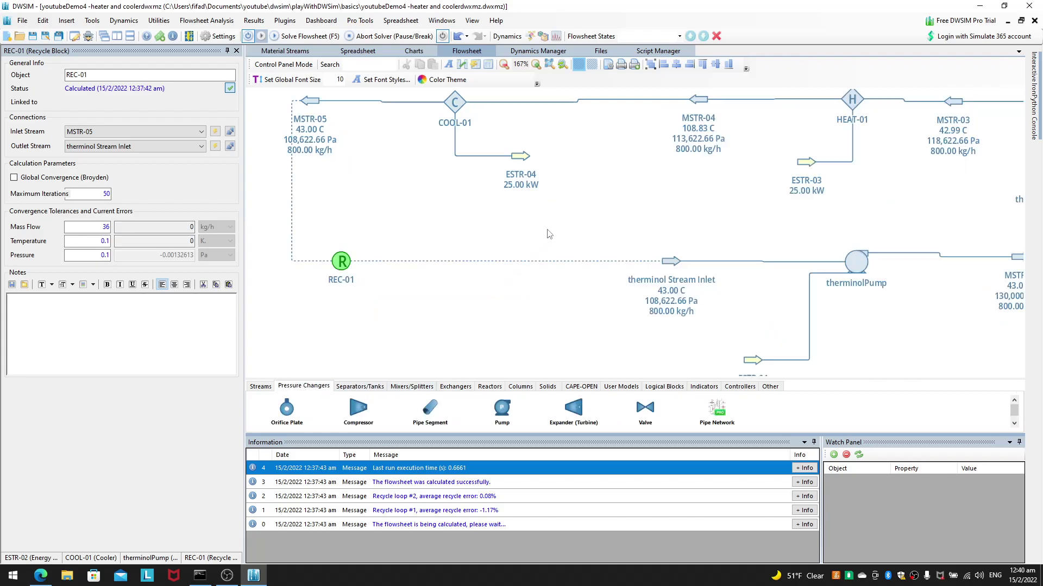
scroll(550, 233, "down", 3)
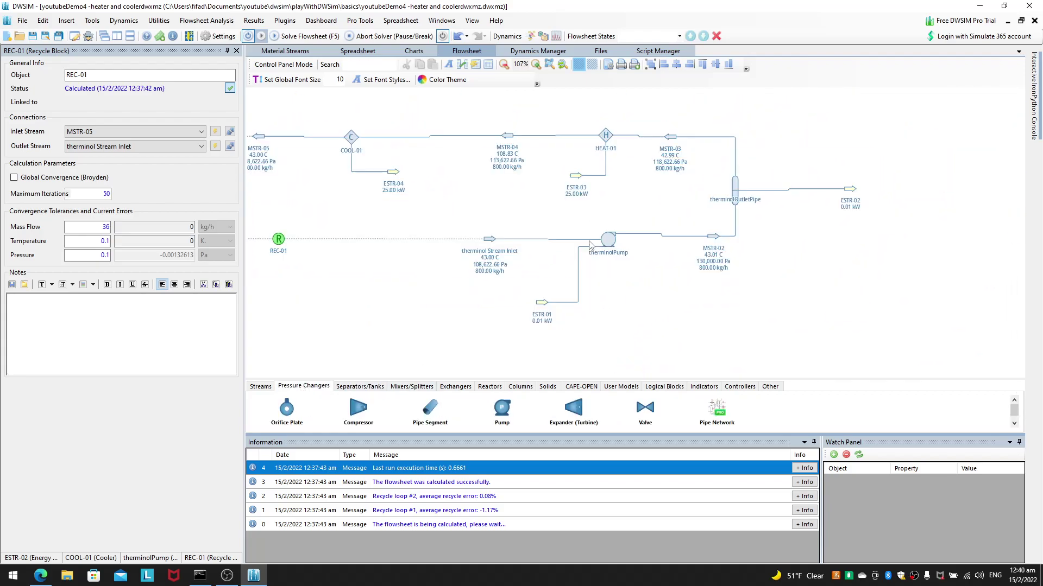
scroll(516, 217, "up", 3)
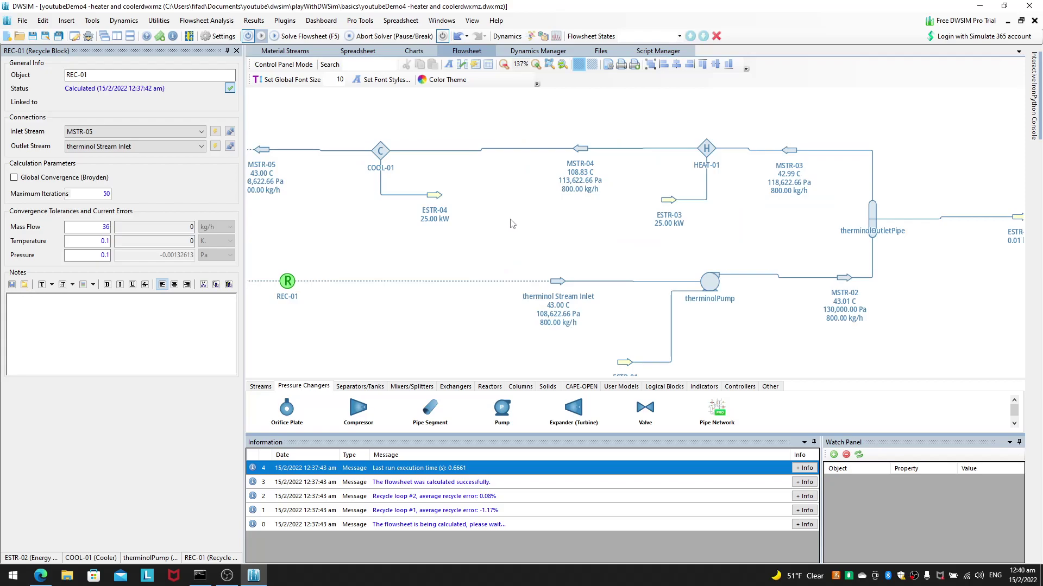